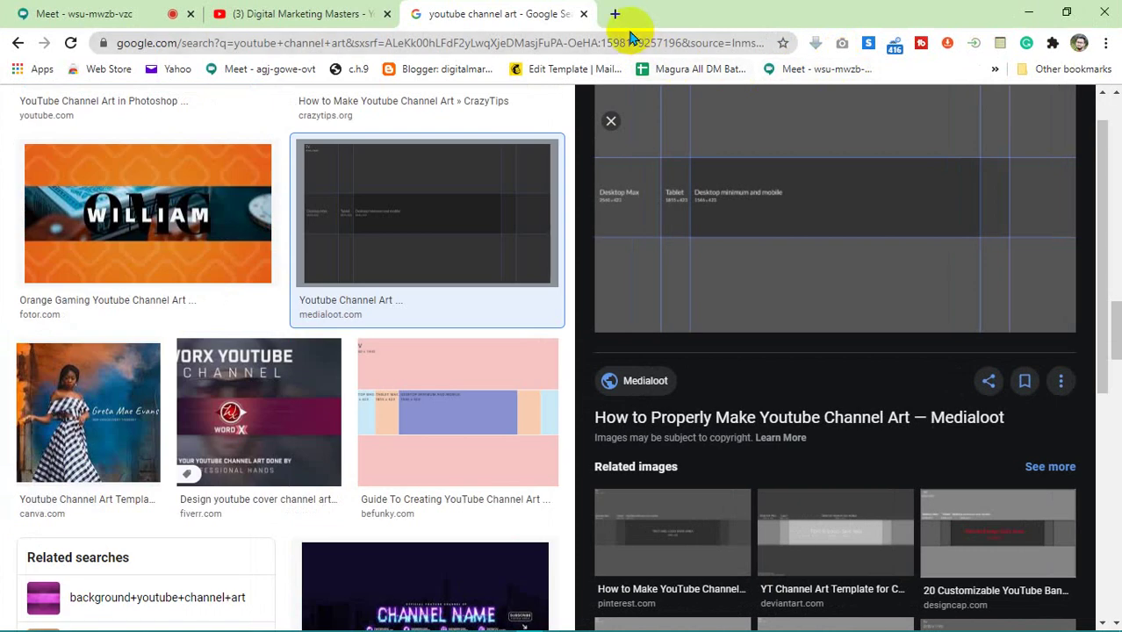
Step: Close the channel art image search and open canva.com in a new browser tab
click(615, 14)
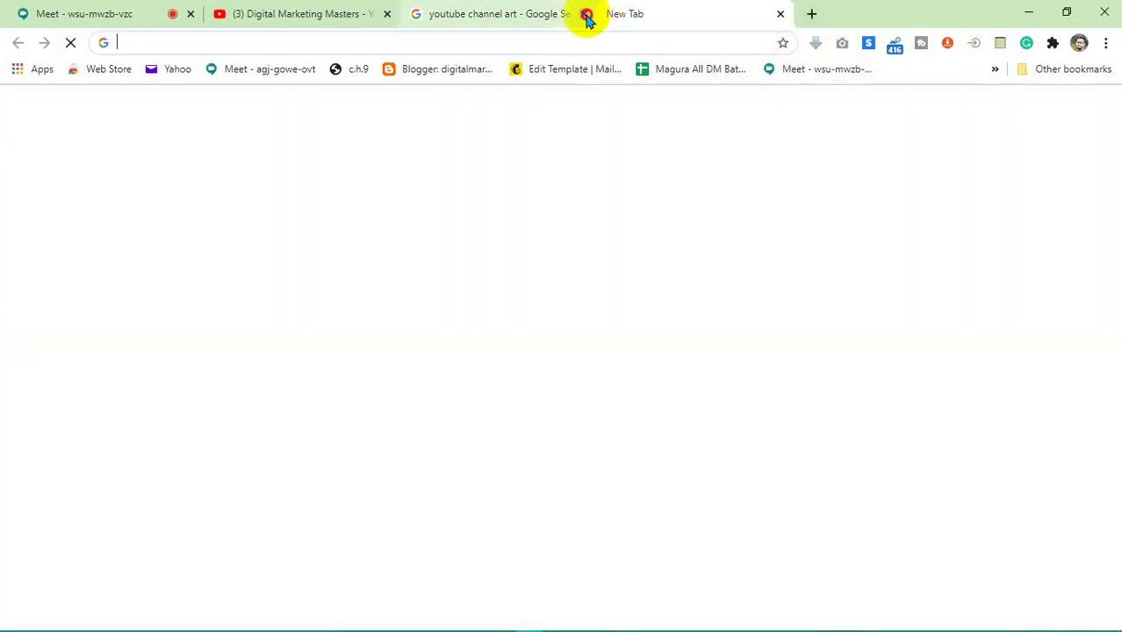
click(583, 14)
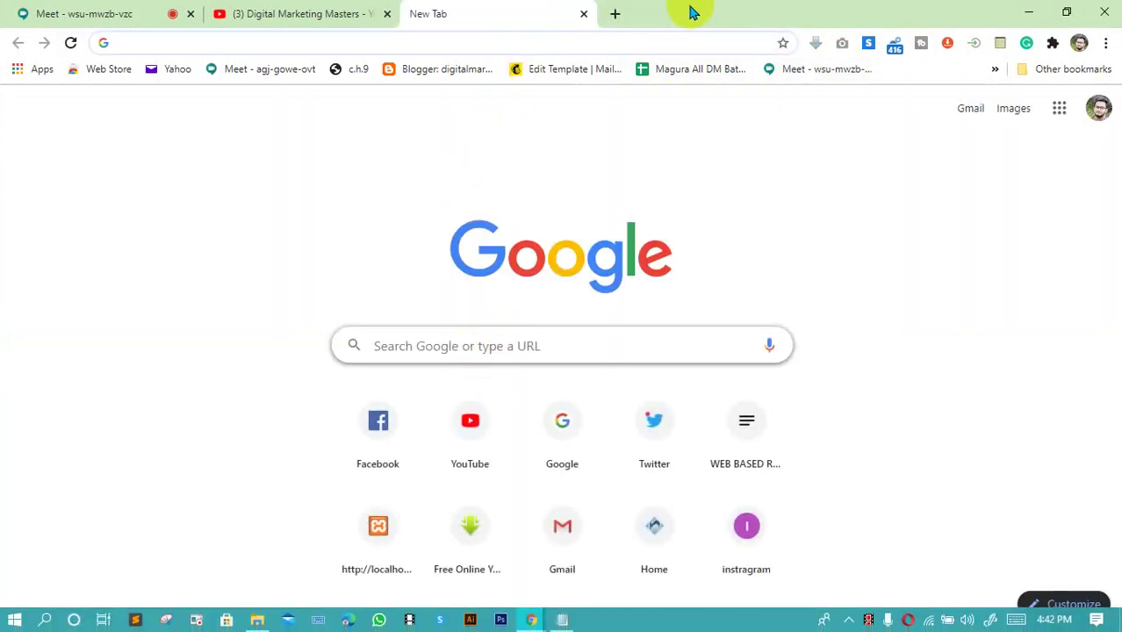
click(486, 39)
text(canva.com)
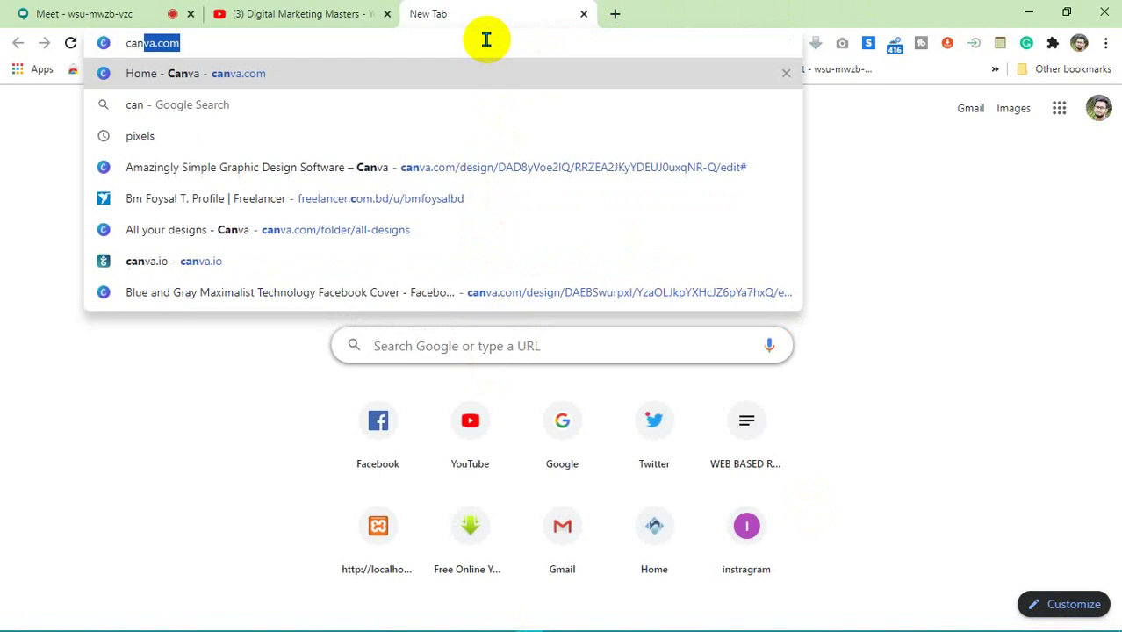
key(Return)
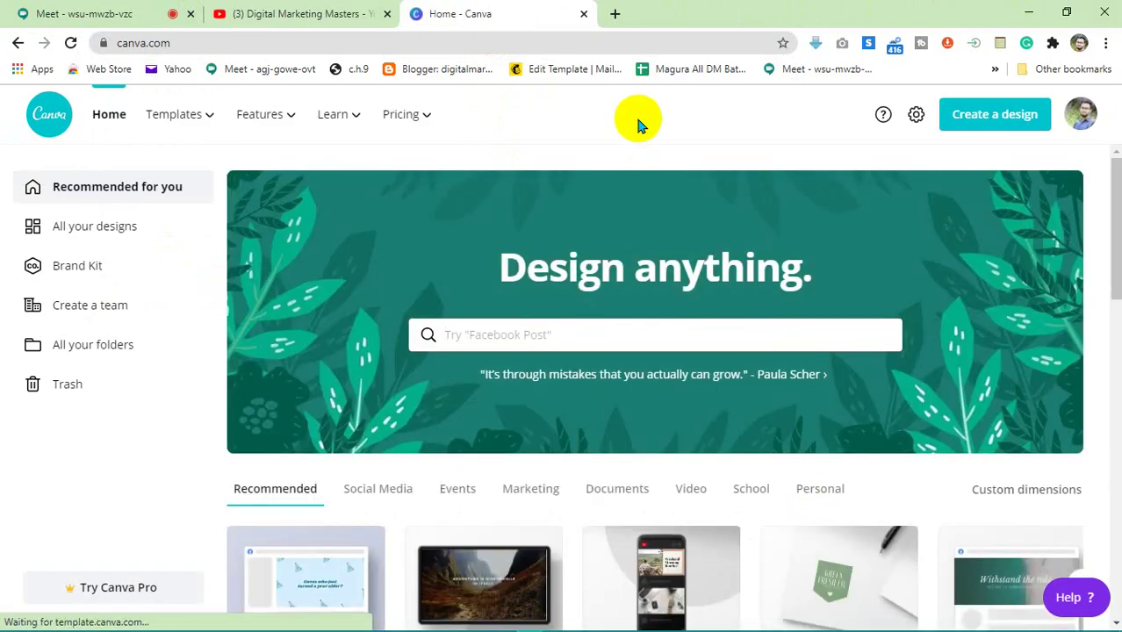
Step: Create a new design with custom dimensions of 2560 × 1440 px
click(994, 122)
click(840, 198)
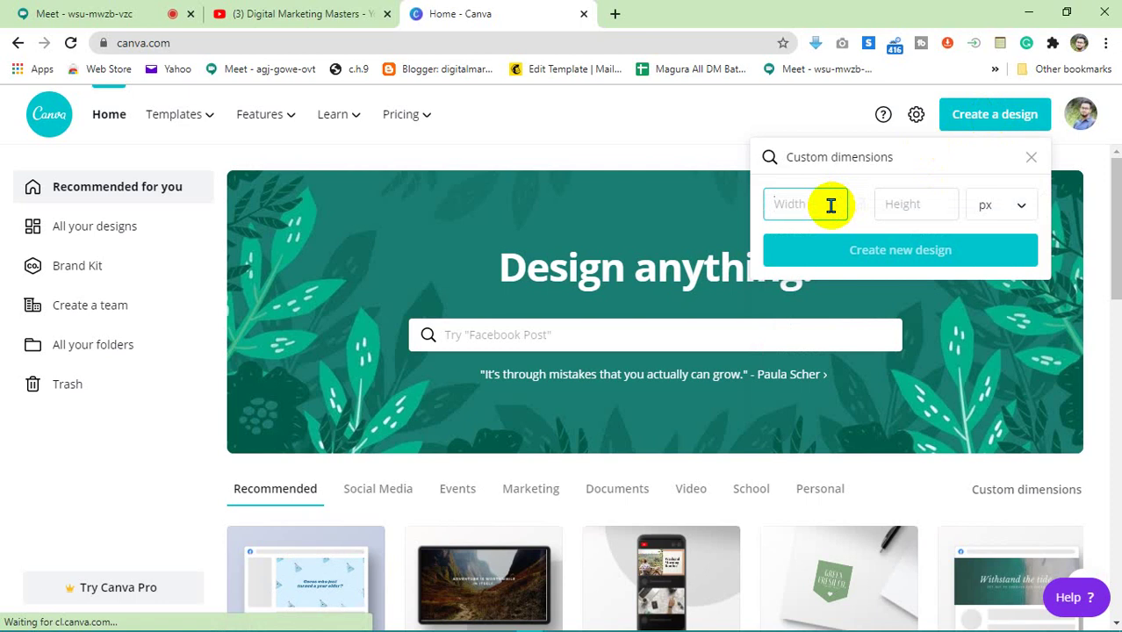
text(2560)
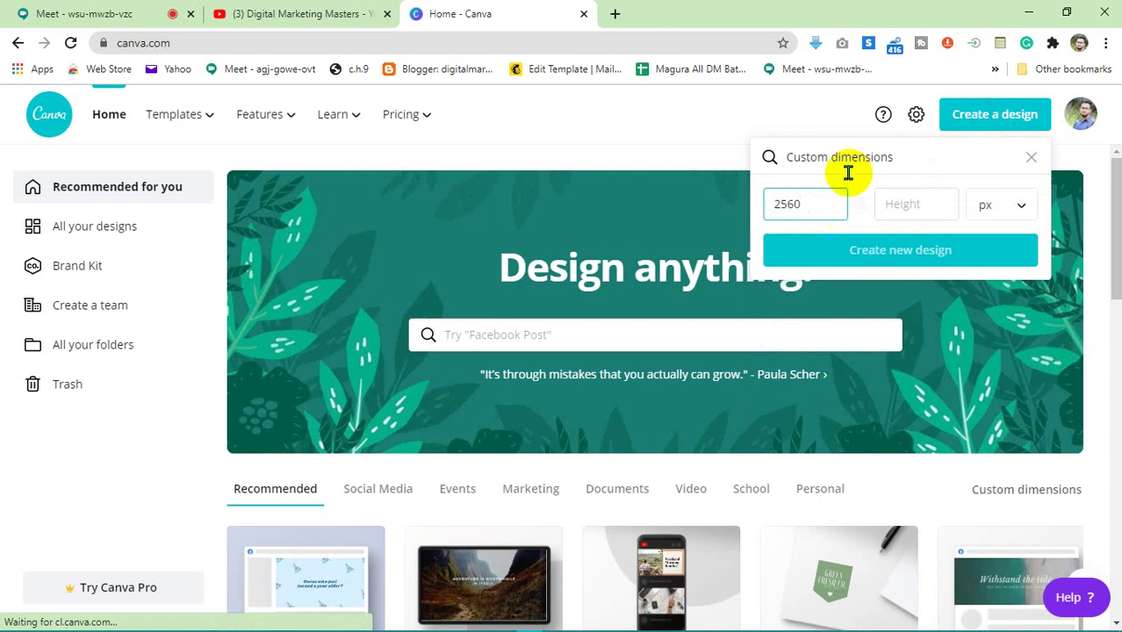
click(932, 215)
text(14)
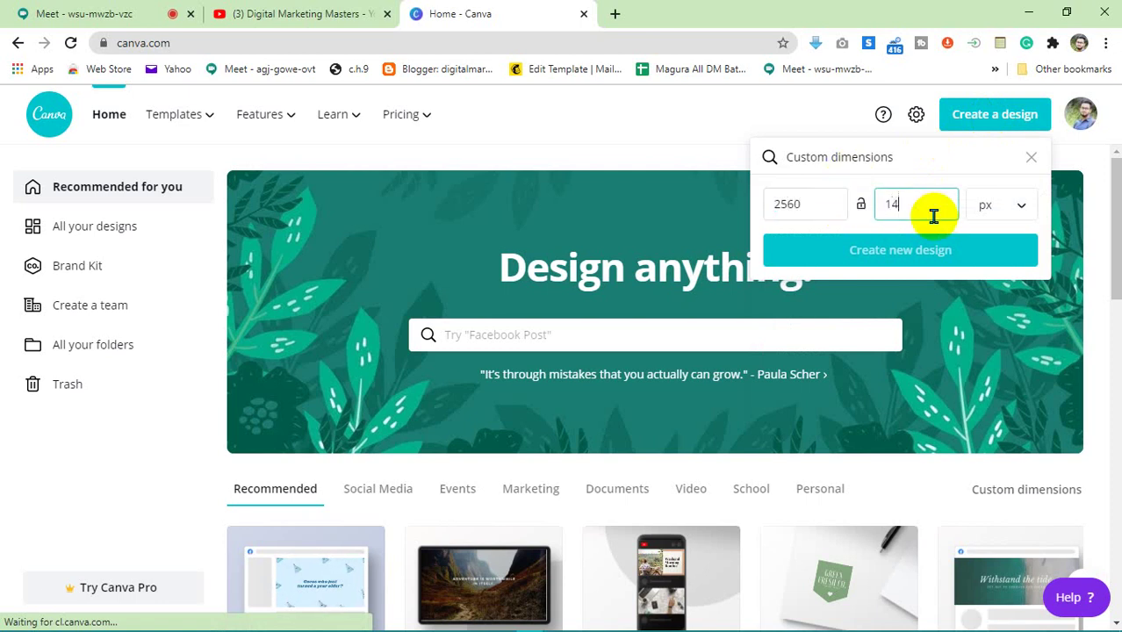
text(40)
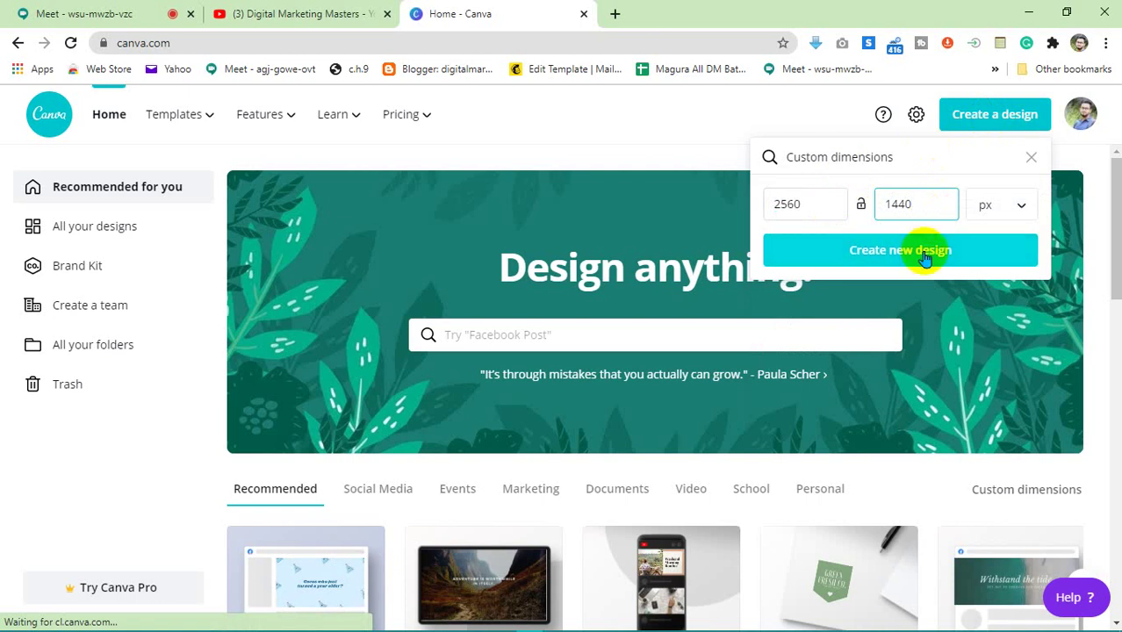
click(858, 253)
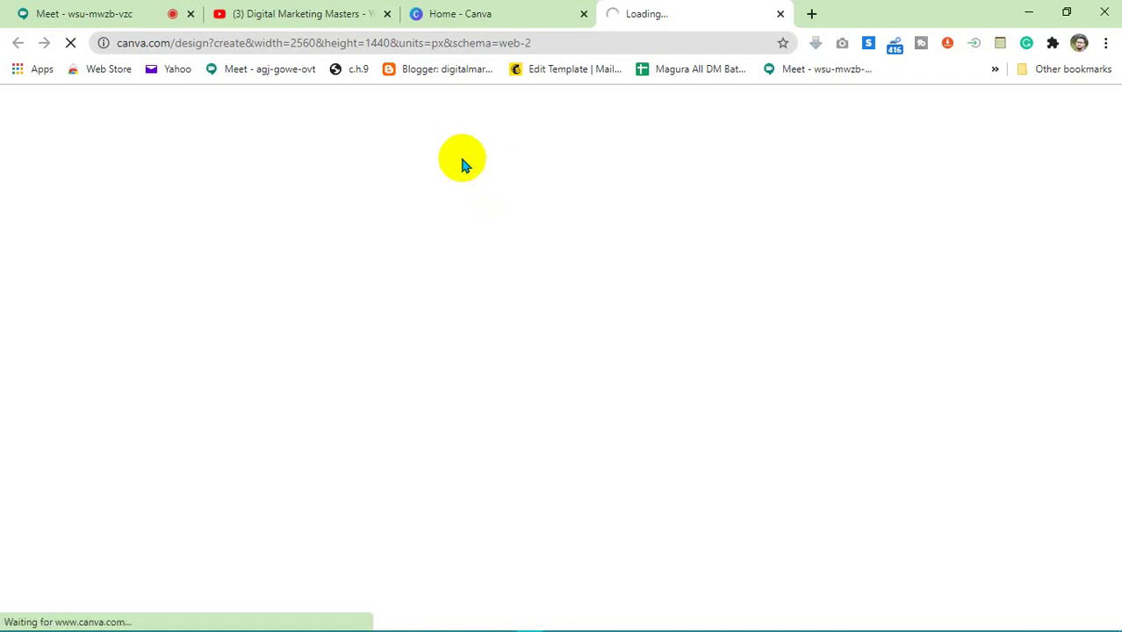
mouse_move(738, 621)
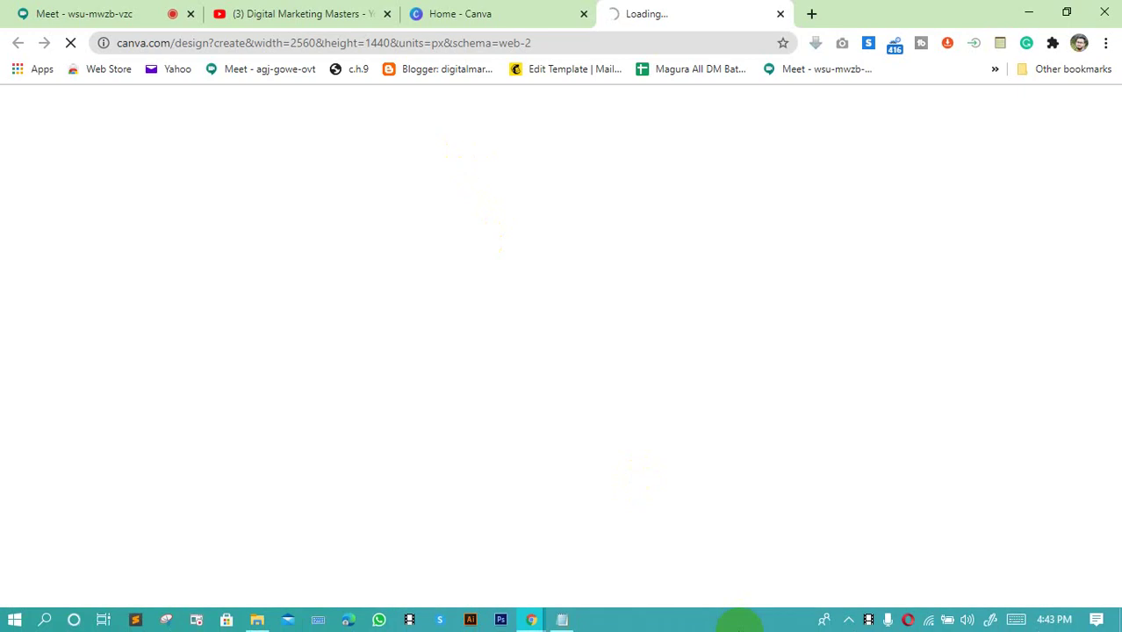
click(928, 621)
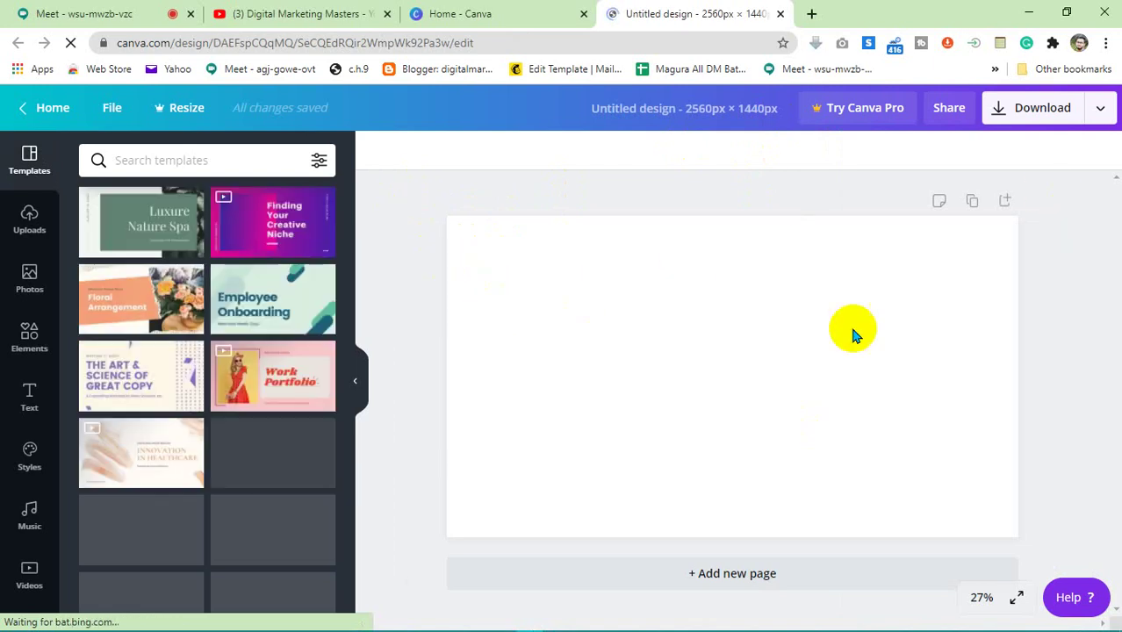
click(560, 332)
click(429, 255)
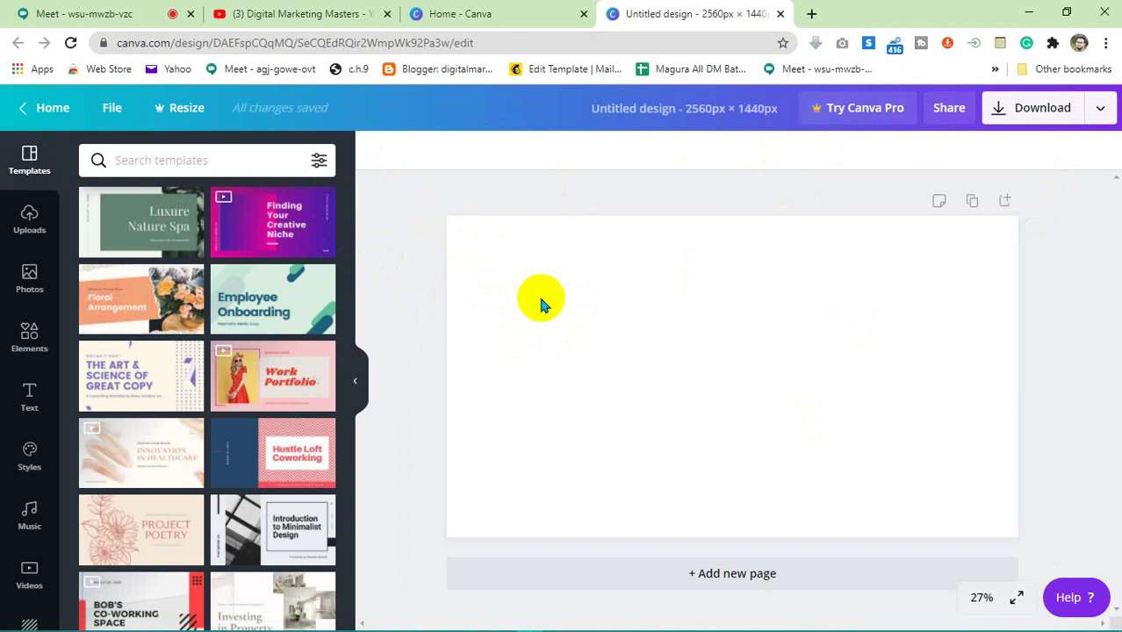
click(542, 305)
click(426, 283)
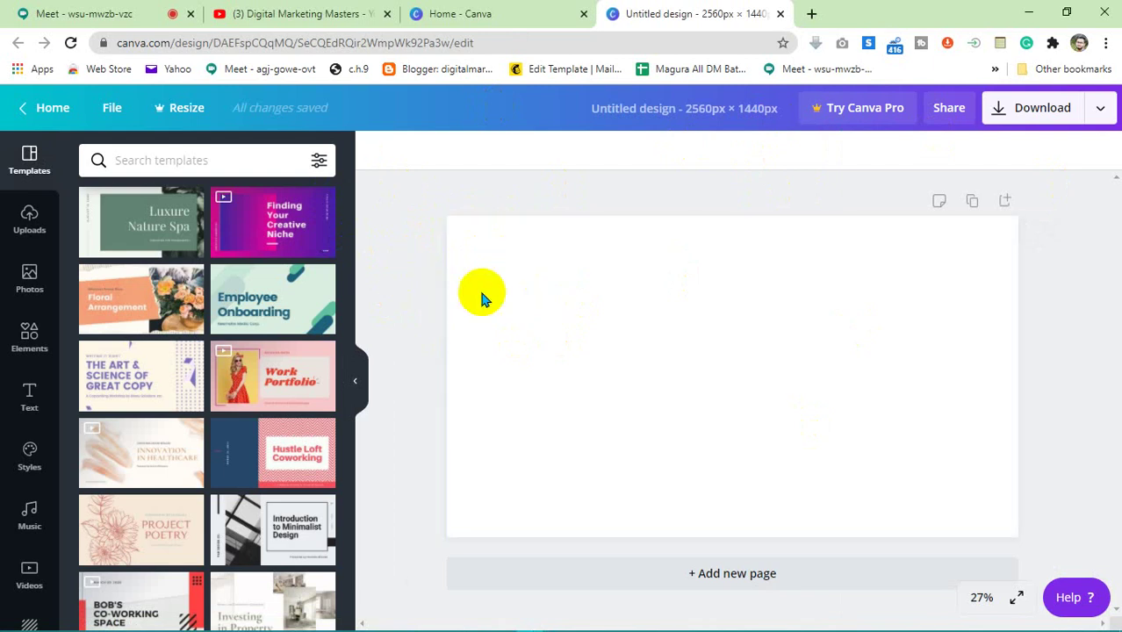
click(555, 296)
click(386, 277)
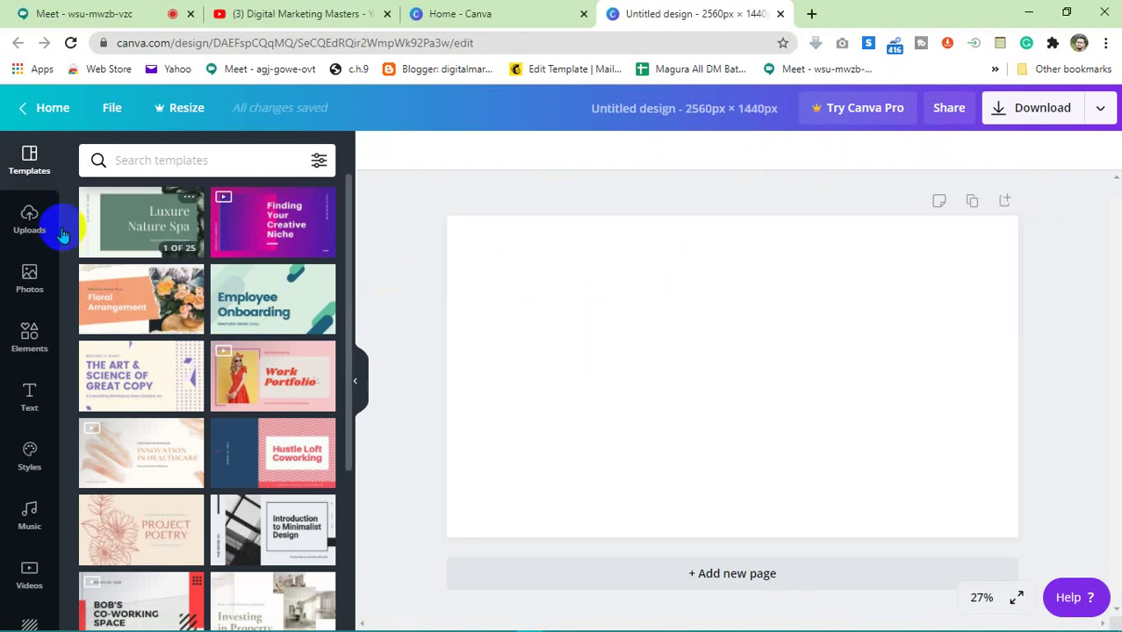
Step: Place the uploaded grey channel art size guide on the page and enlarge it to cover the whole canvas
click(24, 221)
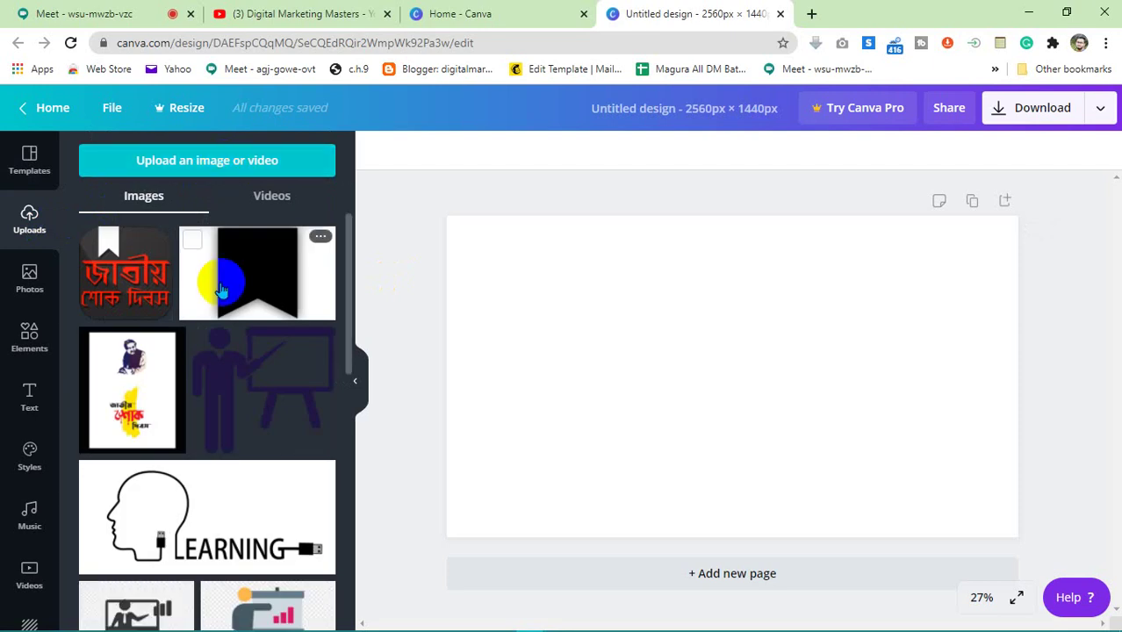
scroll(220, 289, down, 3)
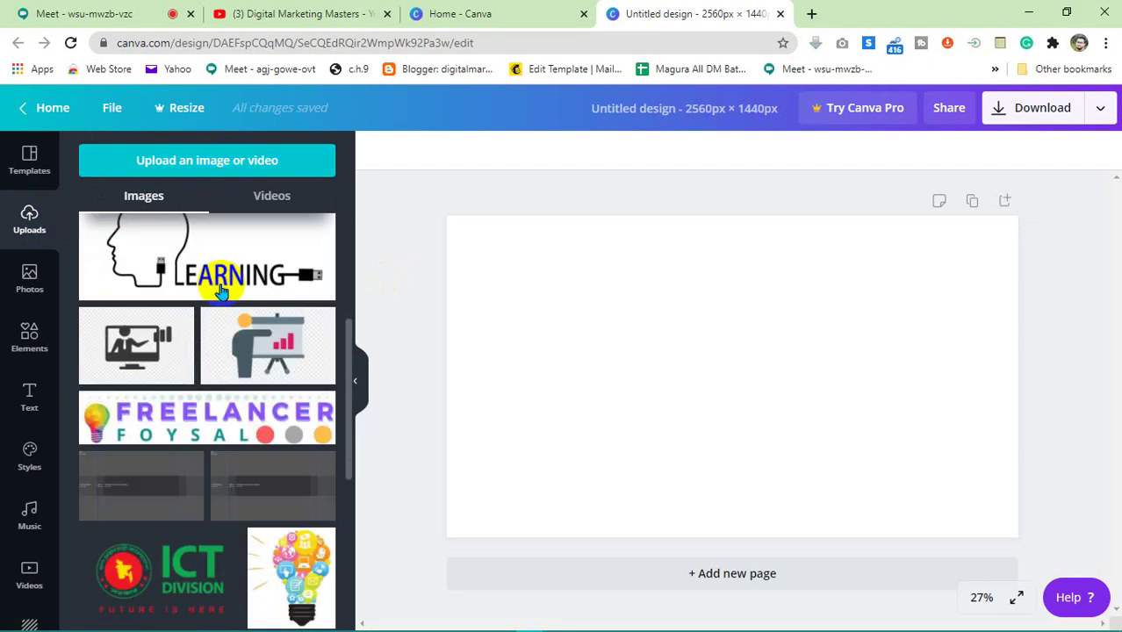
click(158, 471)
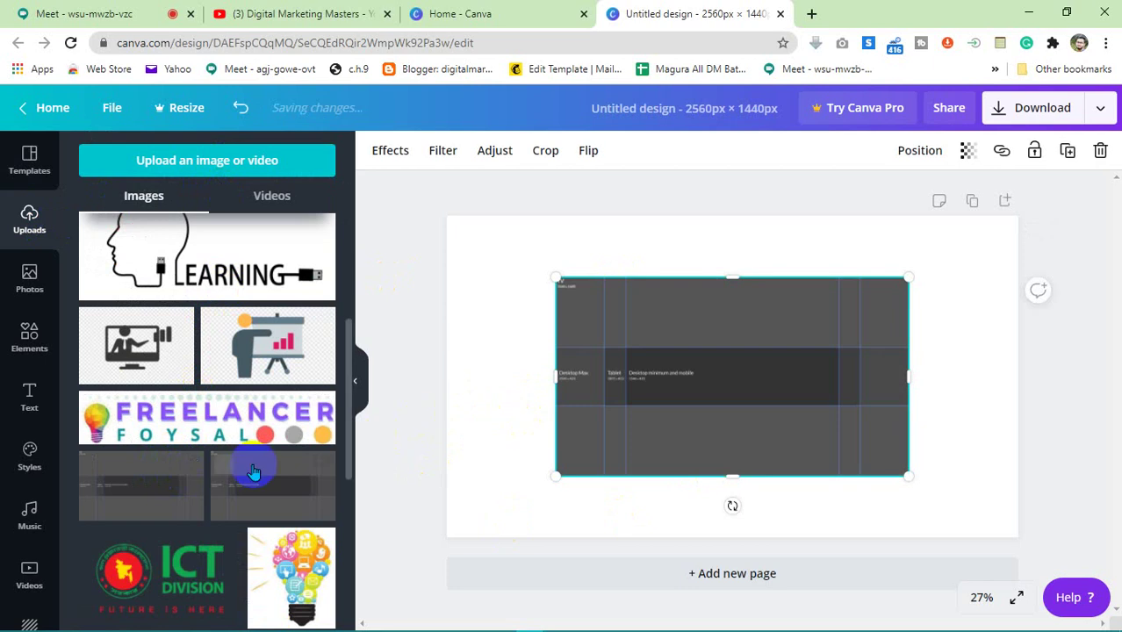
drag(556, 277, 446, 233)
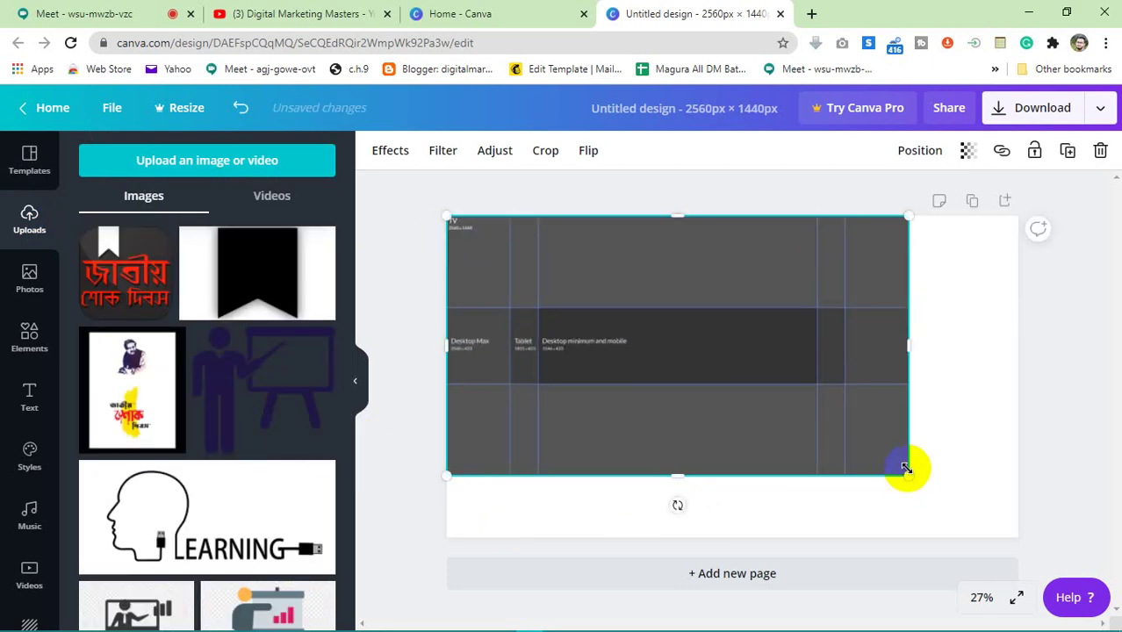
drag(910, 475, 1017, 536)
click(1052, 489)
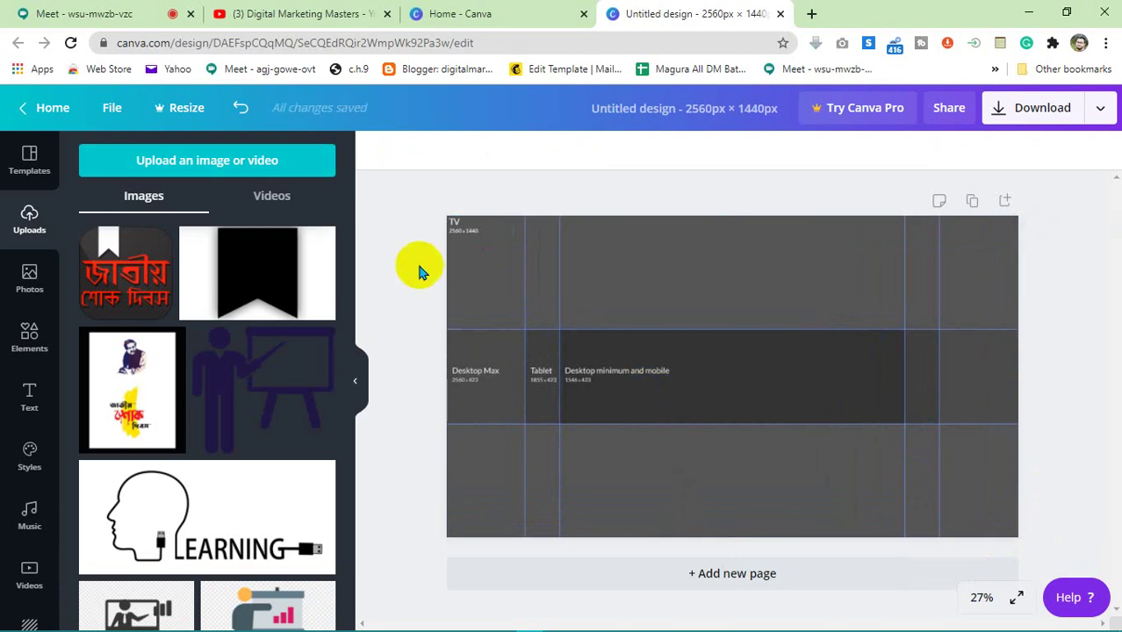
Step: Add a heading to the page and replace its placeholder text with "Digital marketing"
click(593, 299)
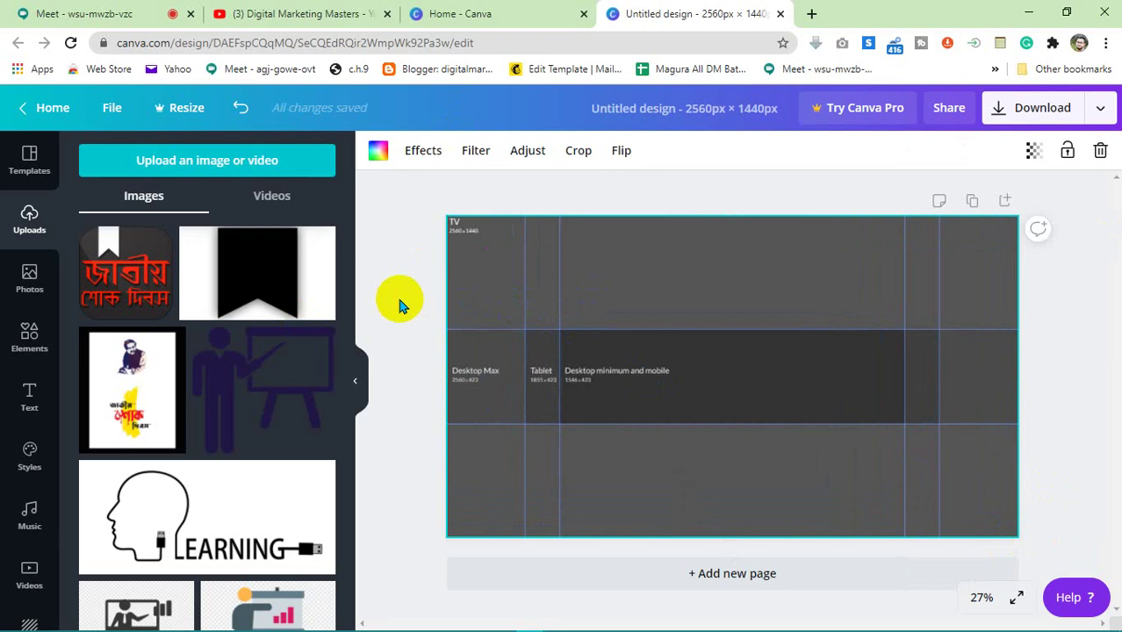
click(29, 397)
click(184, 252)
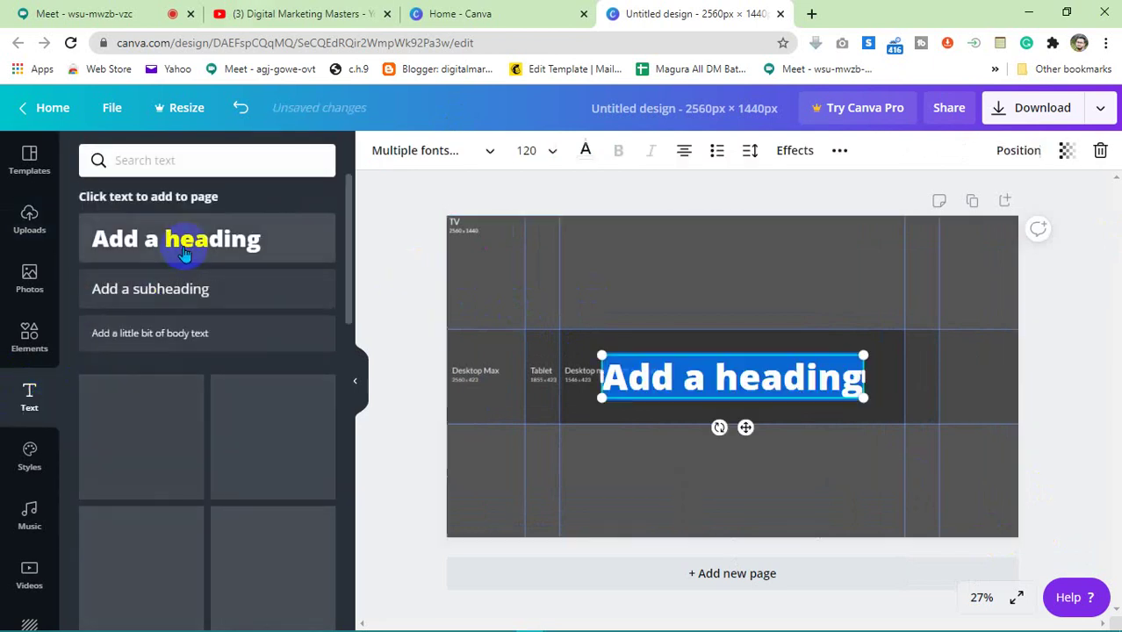
click(852, 381)
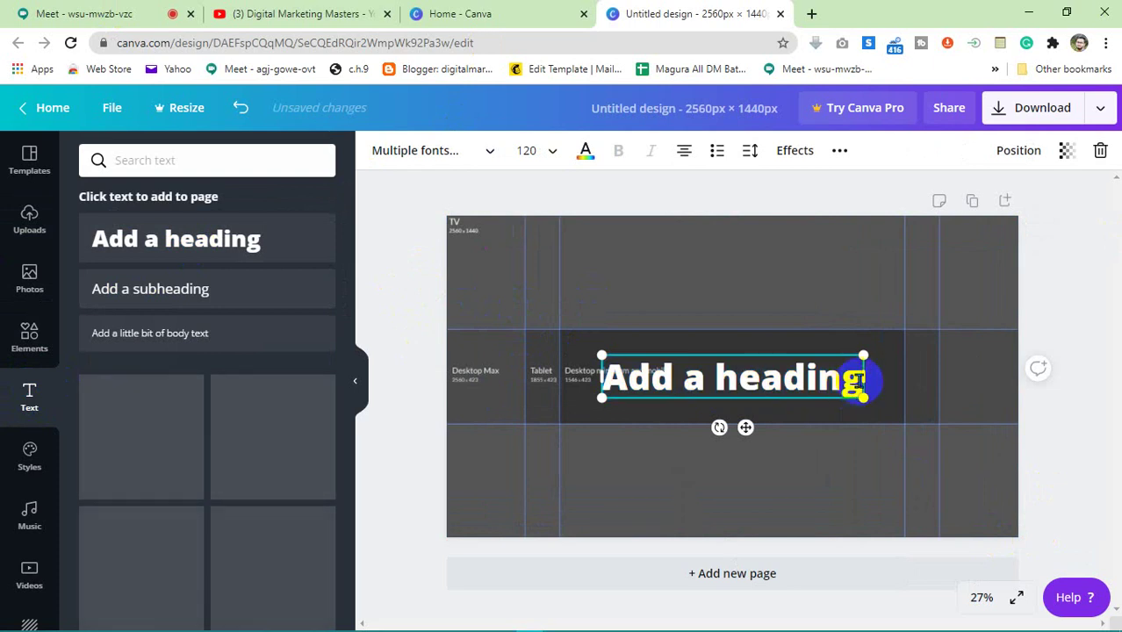
drag(856, 381, 592, 383)
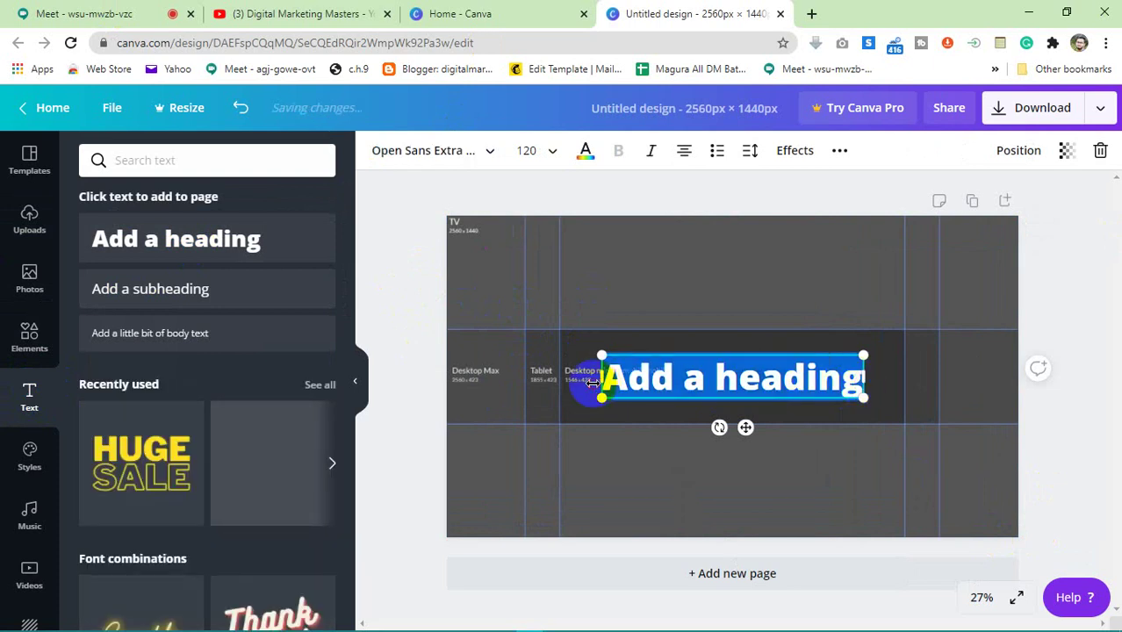
text(Digital)
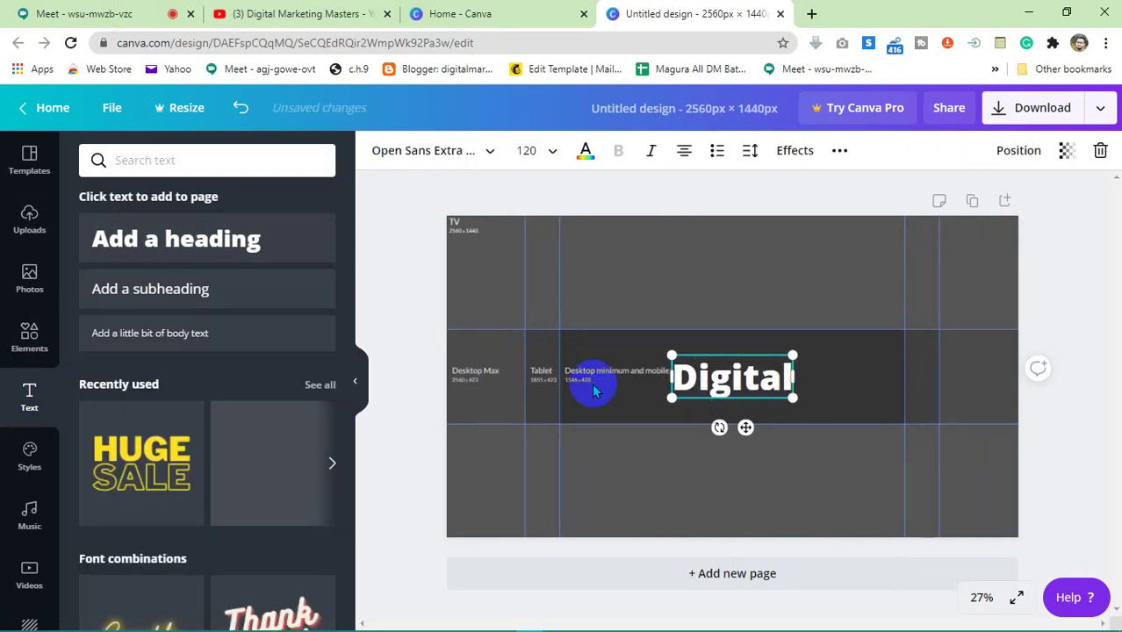
text( marketi)
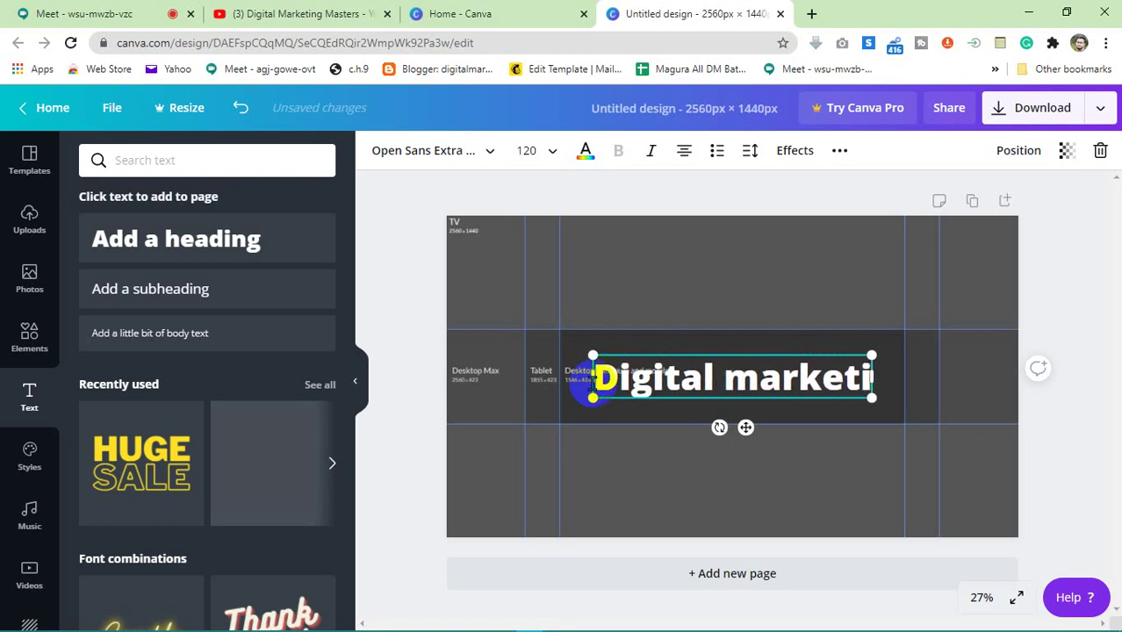
text(ng)
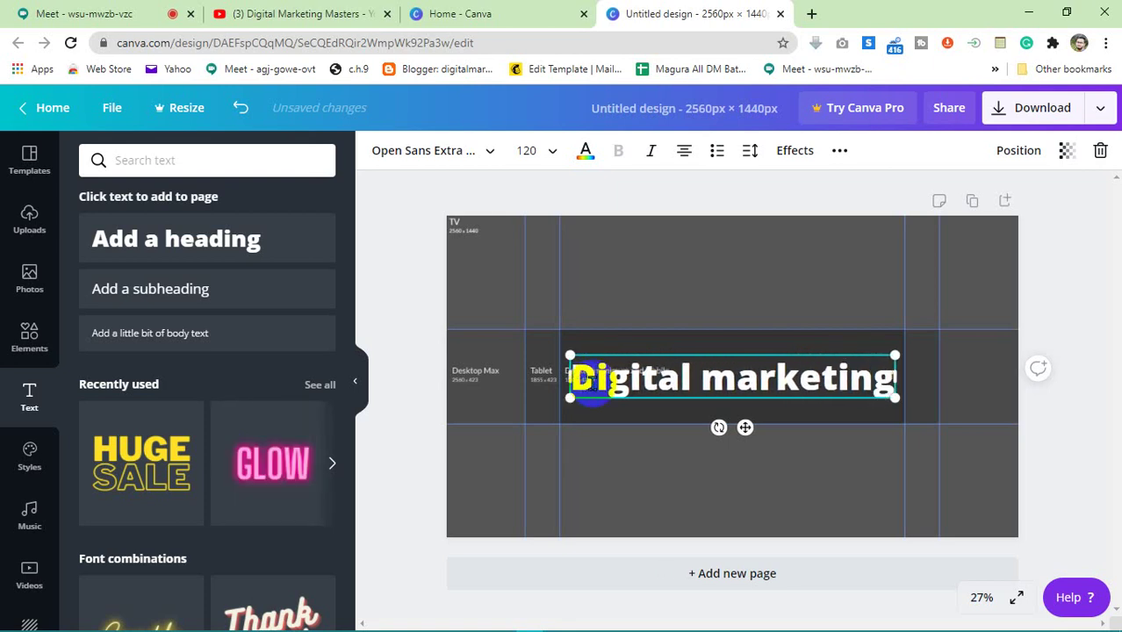
click(726, 468)
Step: Widen the heading's text box and scale it up to font size 163, about 2,419 × 261 px
click(748, 376)
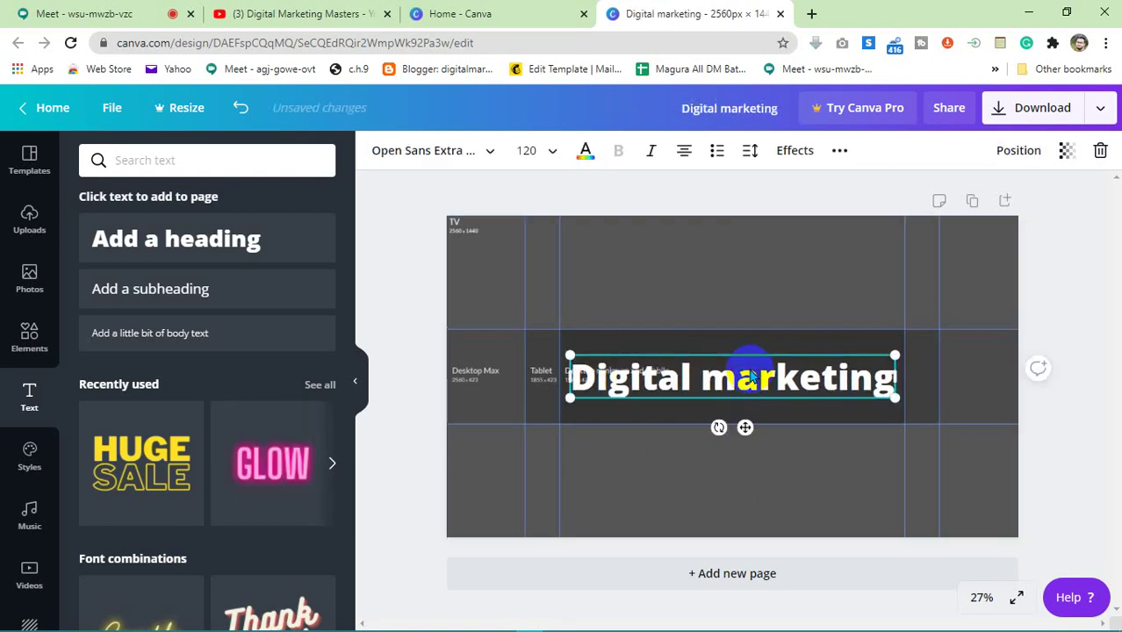
drag(896, 376, 969, 386)
mouse_move(783, 381)
mouse_down()
mouse_move(744, 381)
mouse_move(763, 381)
mouse_up()
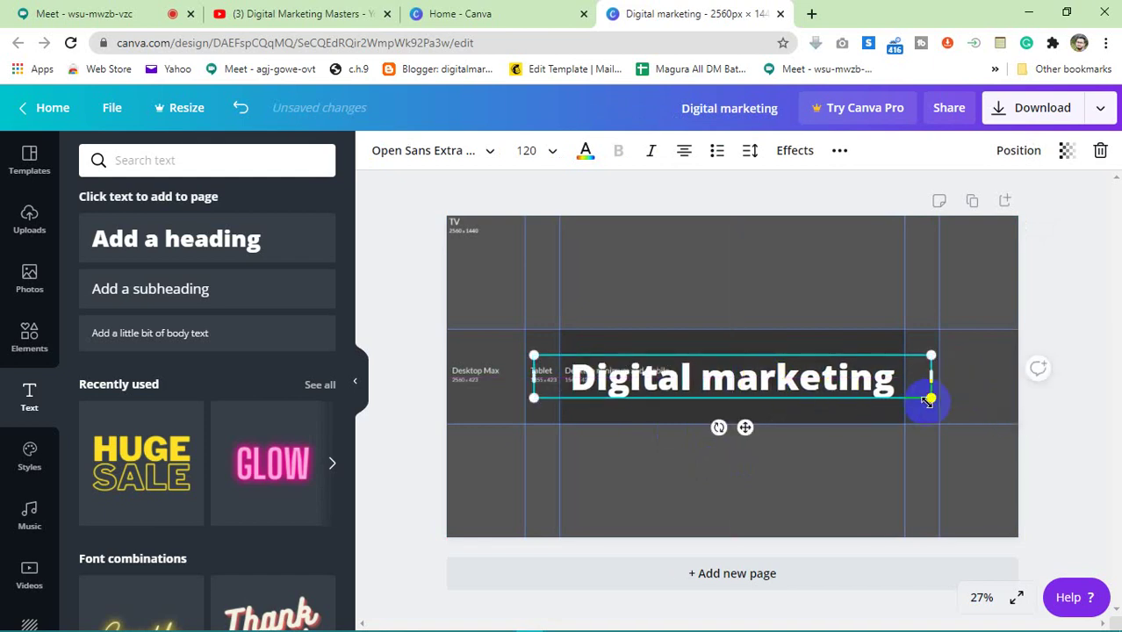
drag(928, 400, 997, 417)
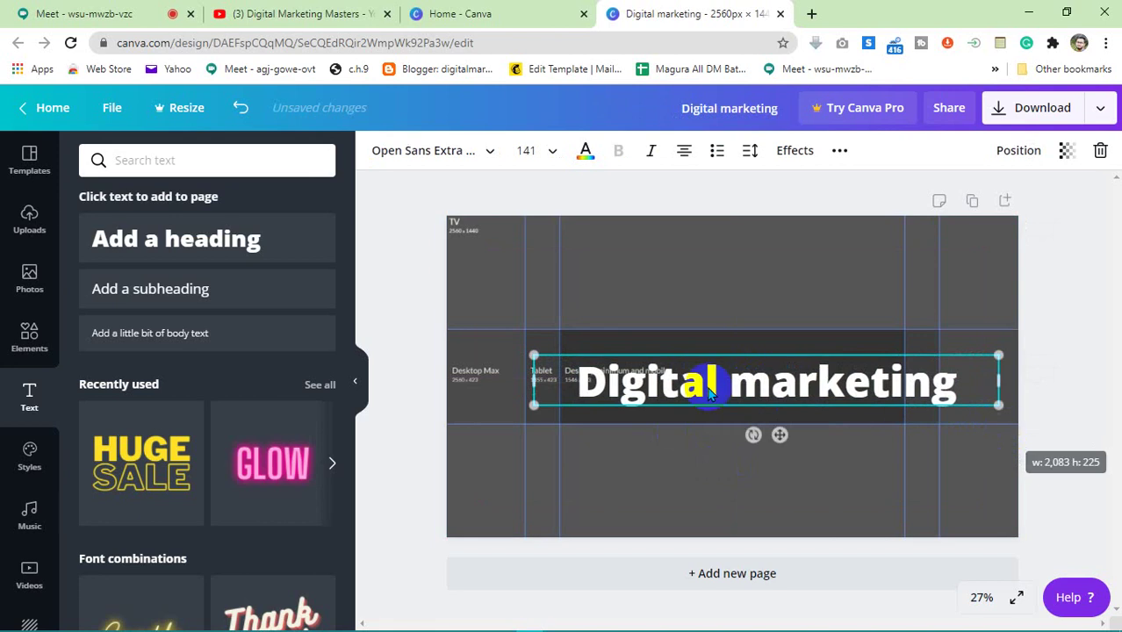
drag(533, 354, 454, 351)
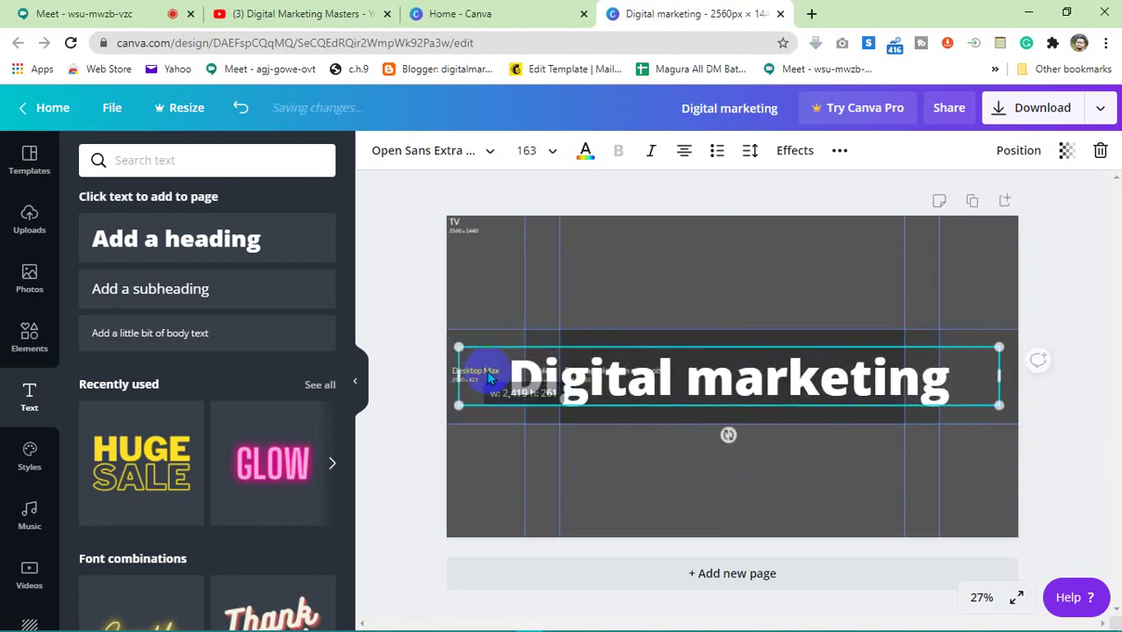
click(766, 496)
Step: Move the heading below the dark safe-area band and back up, centring it within the band
drag(750, 380, 738, 497)
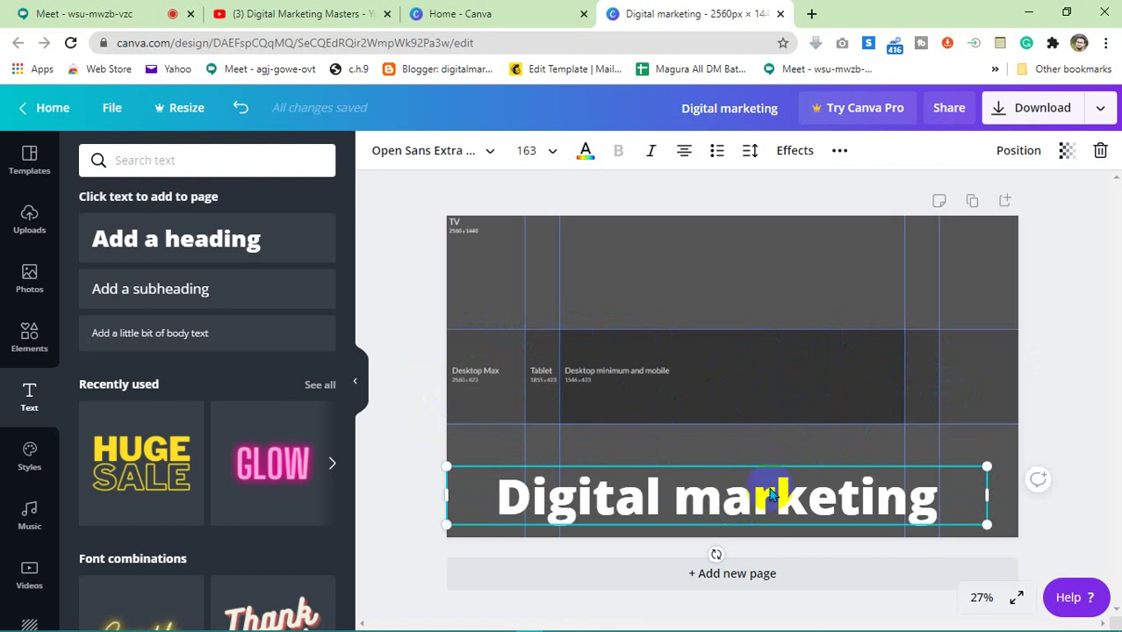
drag(768, 488, 784, 370)
click(807, 473)
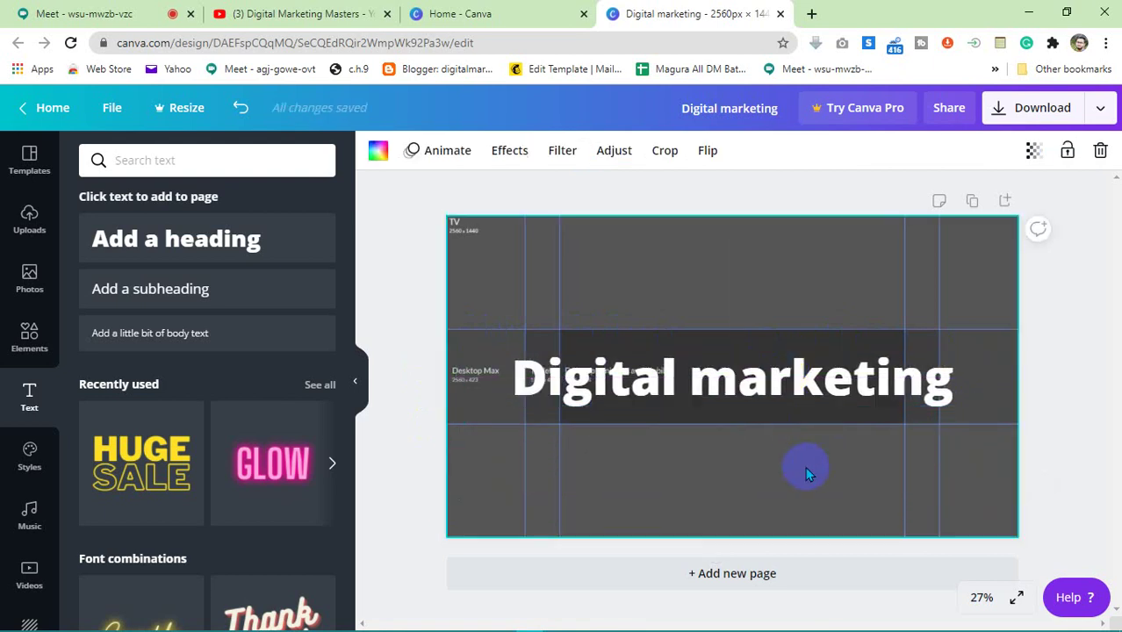
click(776, 376)
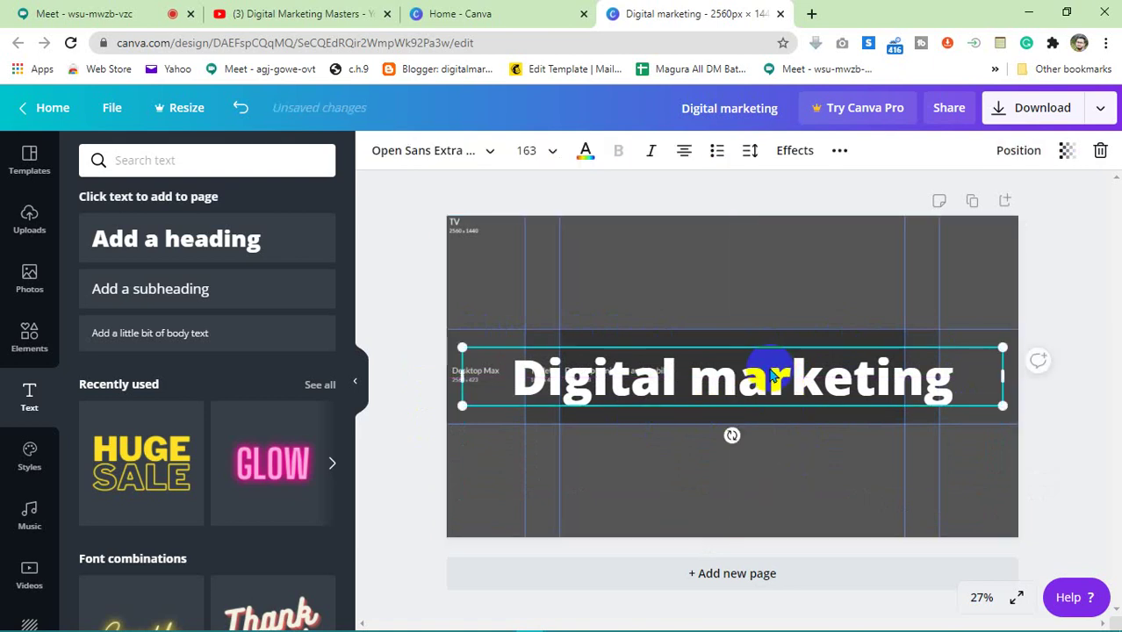
Step: Switch to the Google Meet call and mute the microphone
click(123, 7)
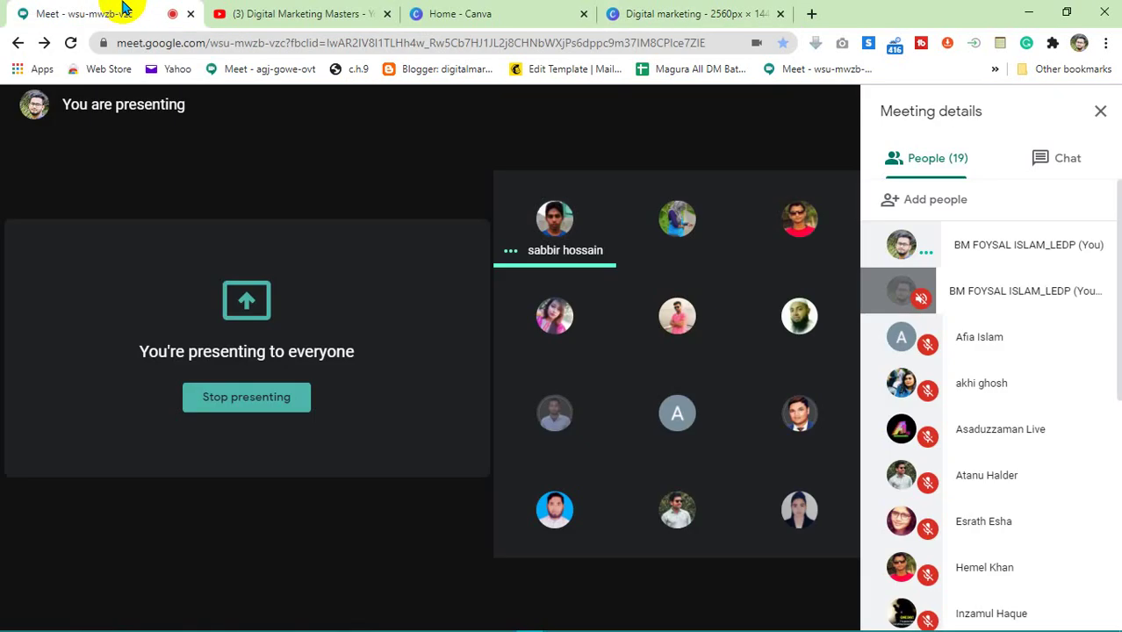
click(355, 590)
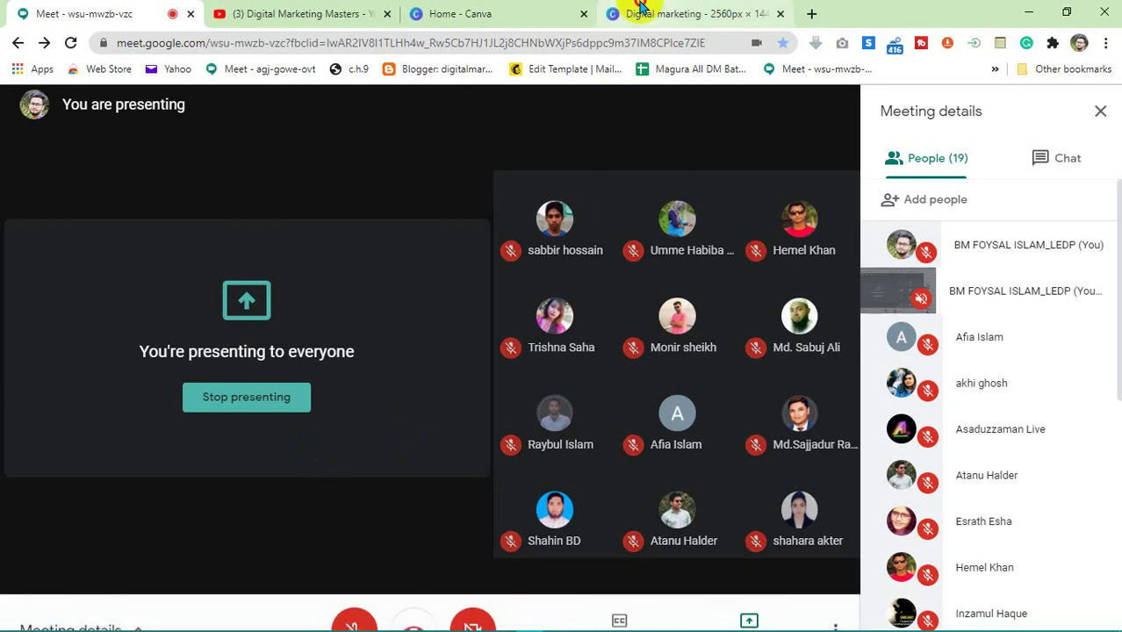
Step: Examine the existing banner on the YouTube channel page and return to the Canva design
click(638, 11)
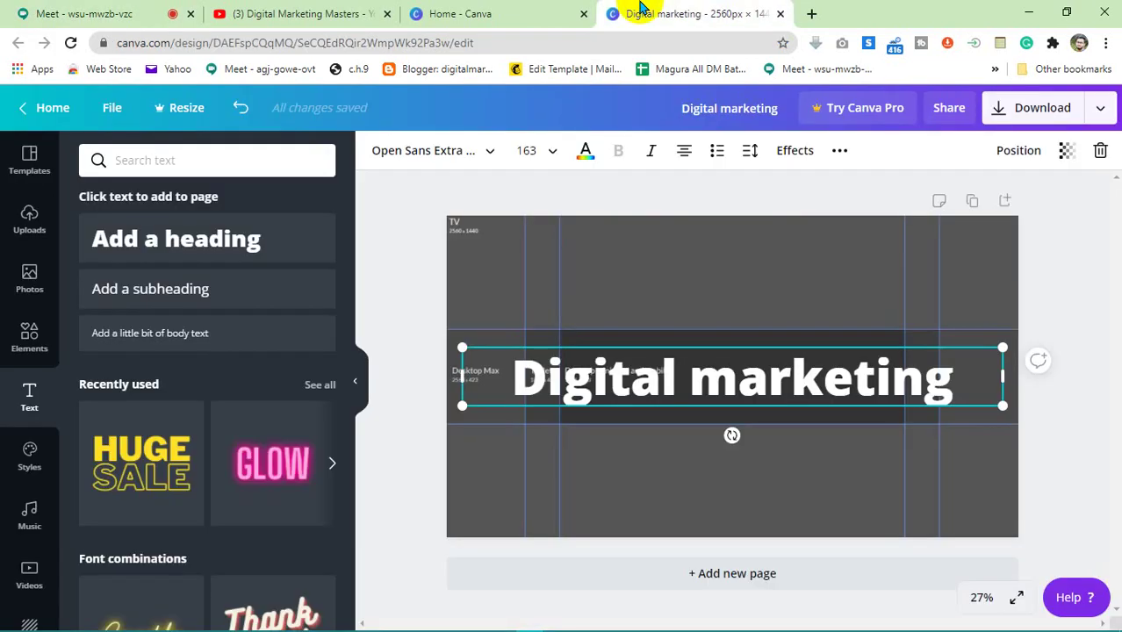
click(662, 495)
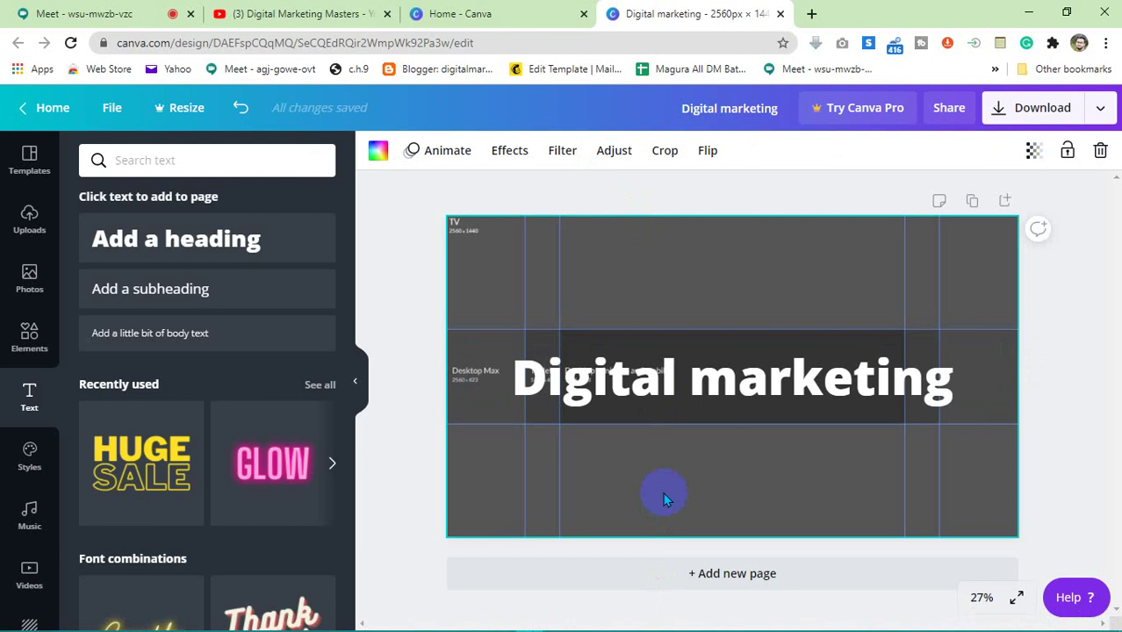
click(290, 13)
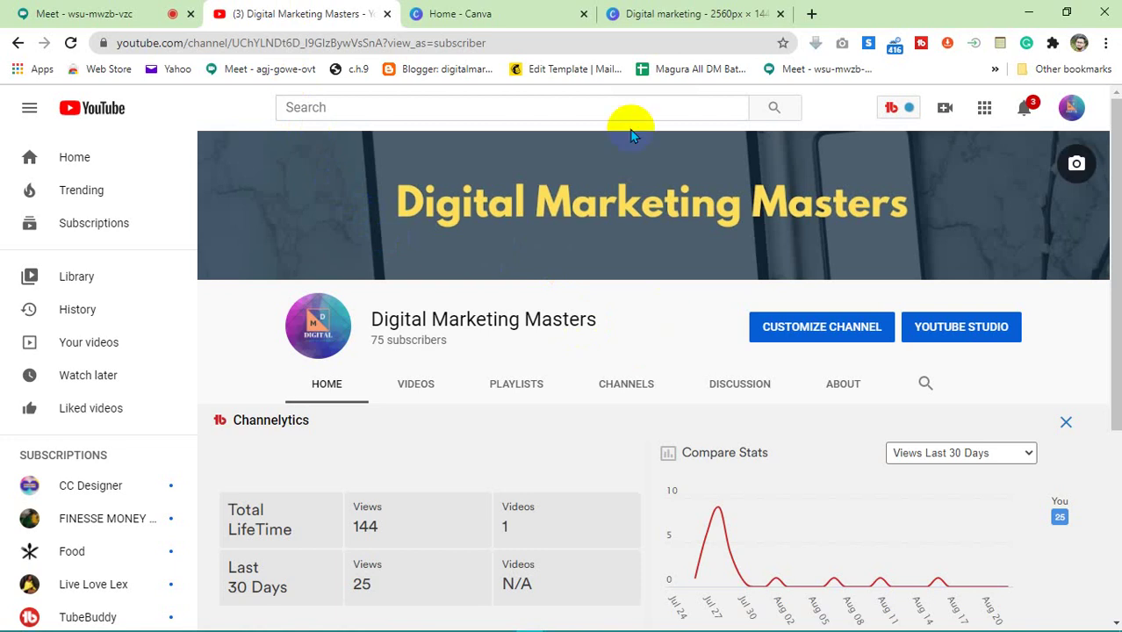
click(643, 10)
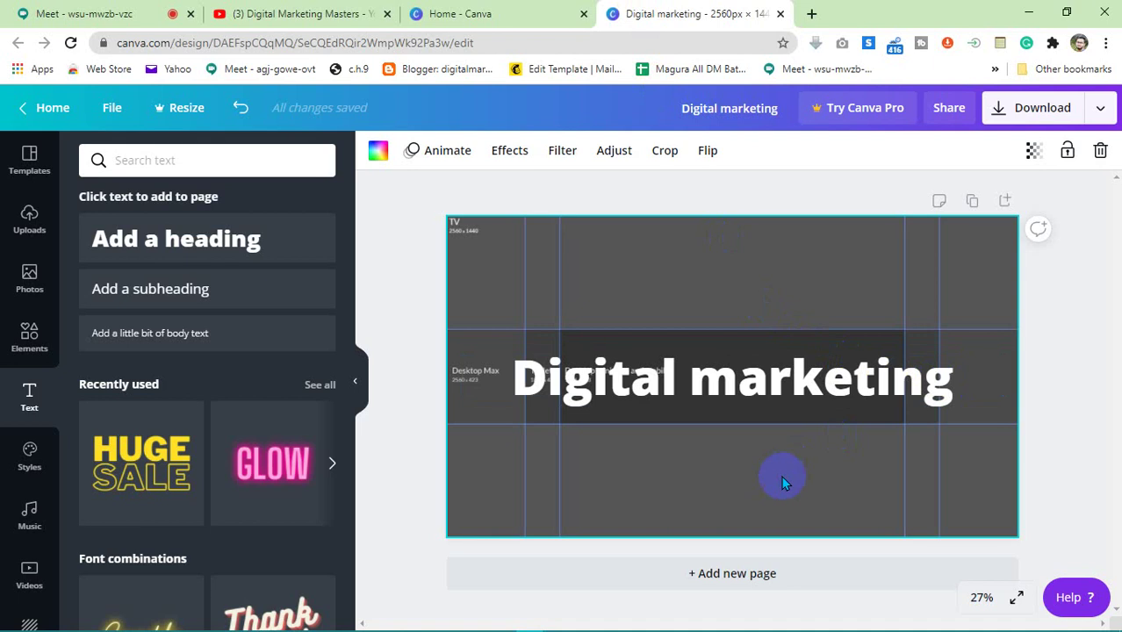
Step: Add the green "WORKOUT" font combination to the page and place it below the "Digital marketing" heading
scroll(300, 540, down, 4)
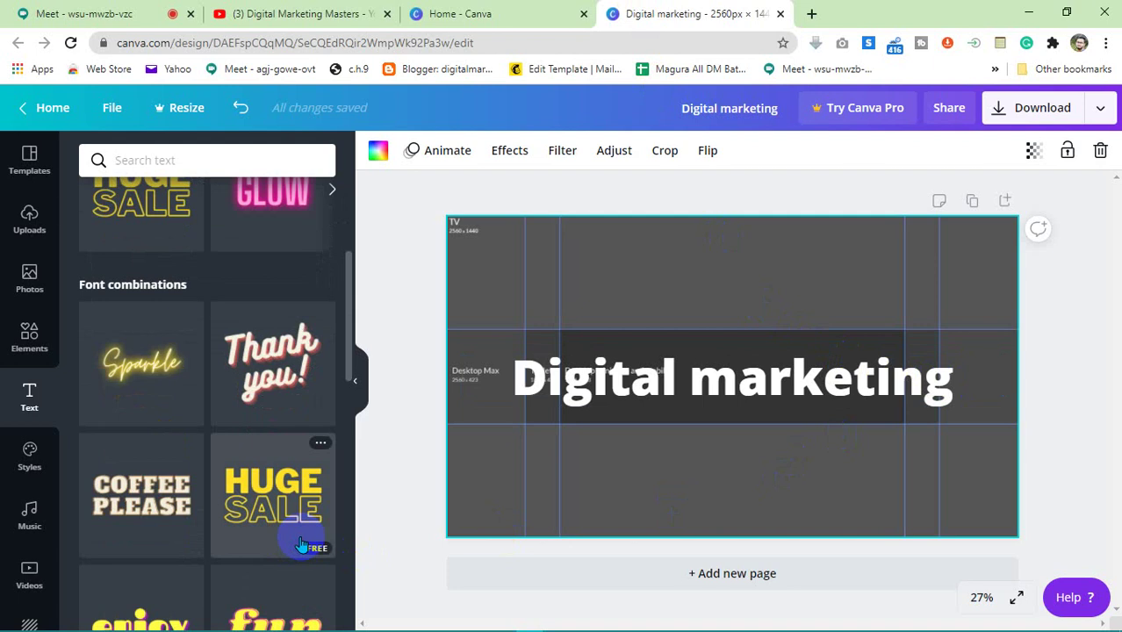
scroll(300, 544, down, 2)
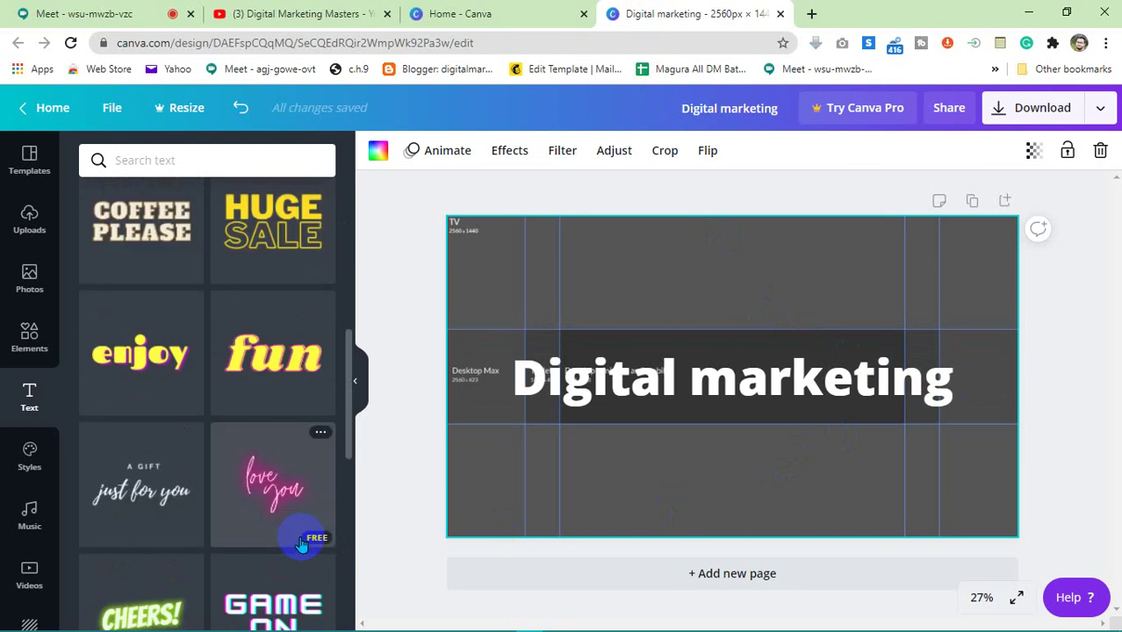
scroll(294, 537, down, 5)
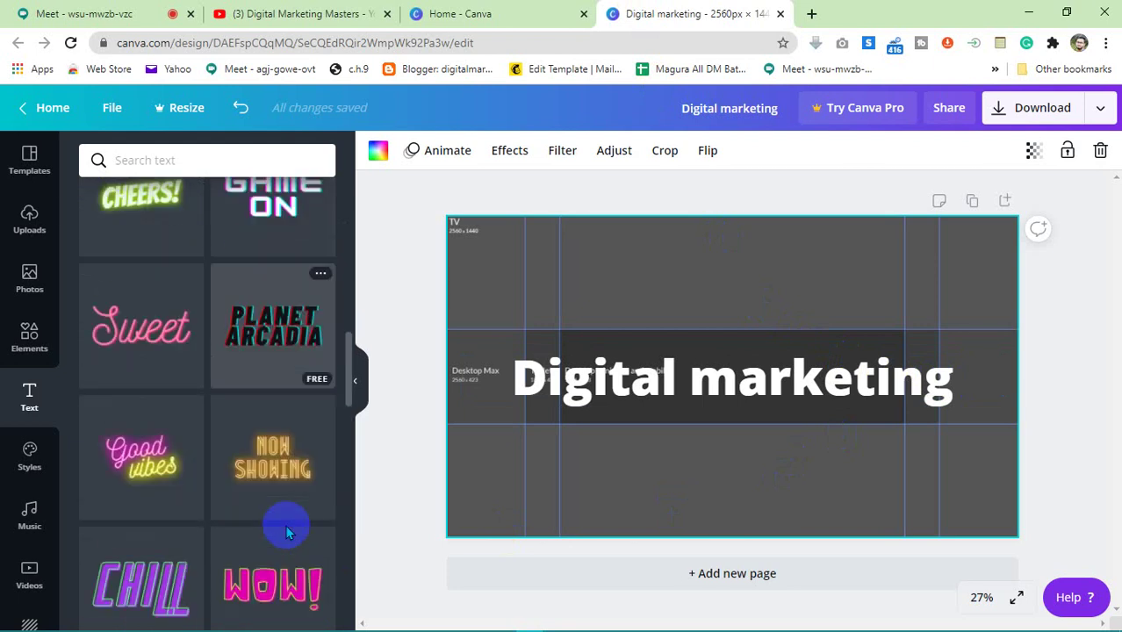
scroll(287, 530, down, 4)
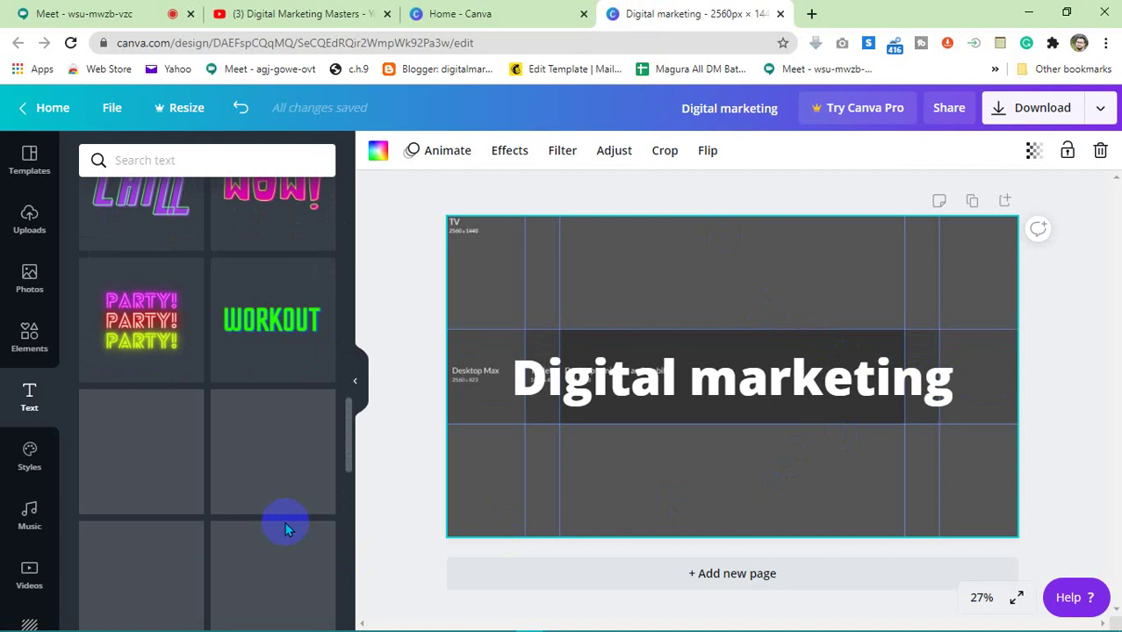
click(271, 323)
scroll(240, 413, down, 3)
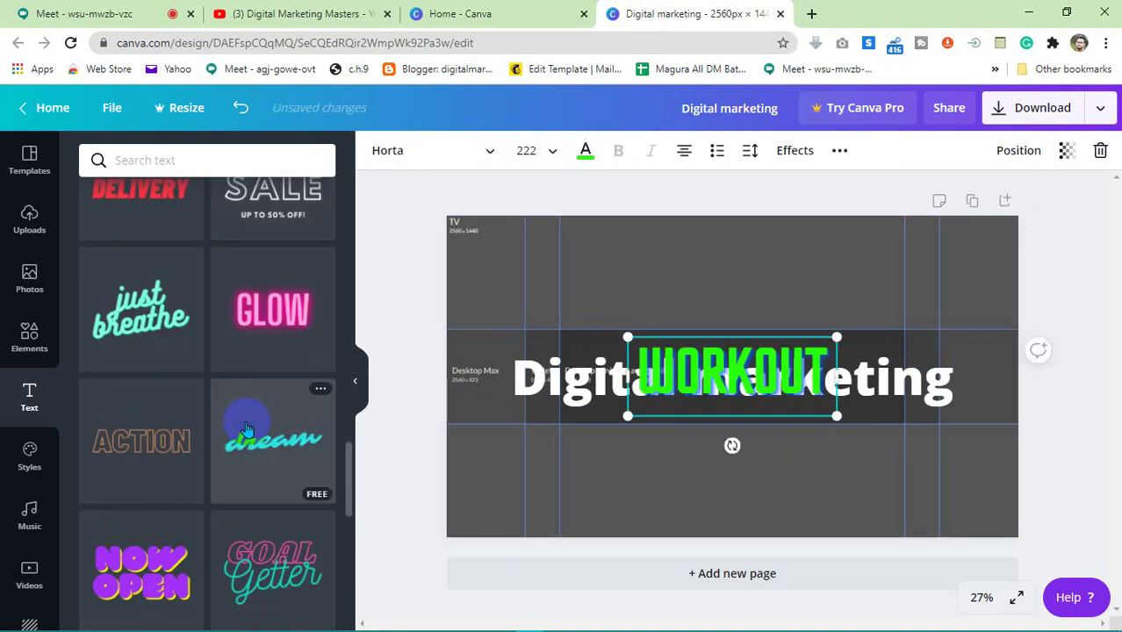
drag(721, 360, 702, 461)
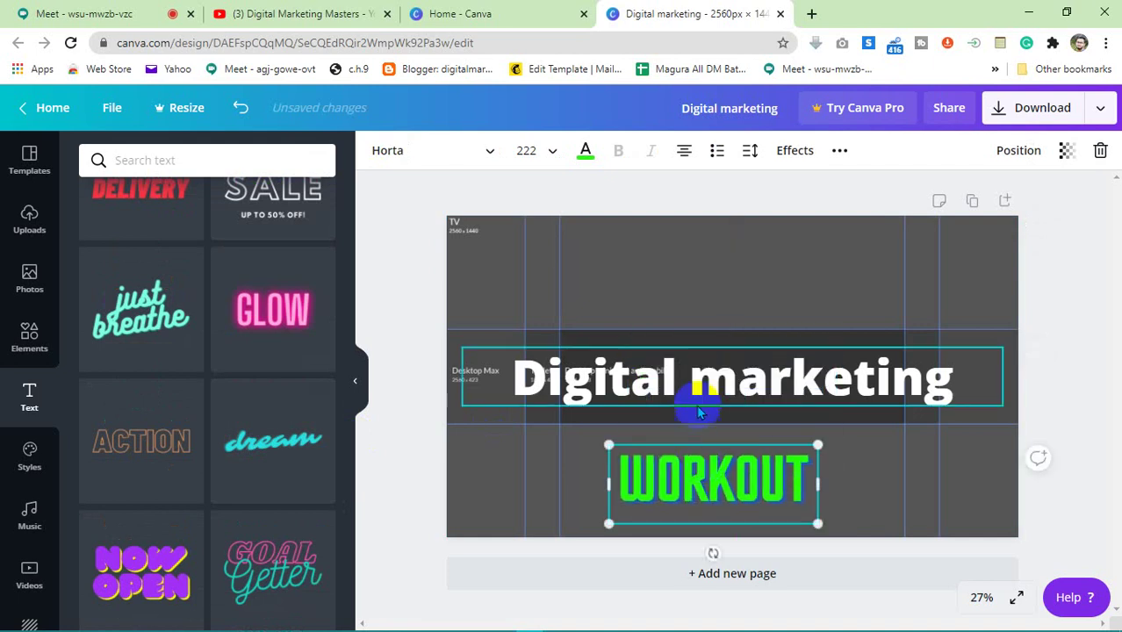
Step: Replace the "WORKOUT" text with "DIGITAL MARKETING" and delete the white "Digital marketing" heading
click(705, 391)
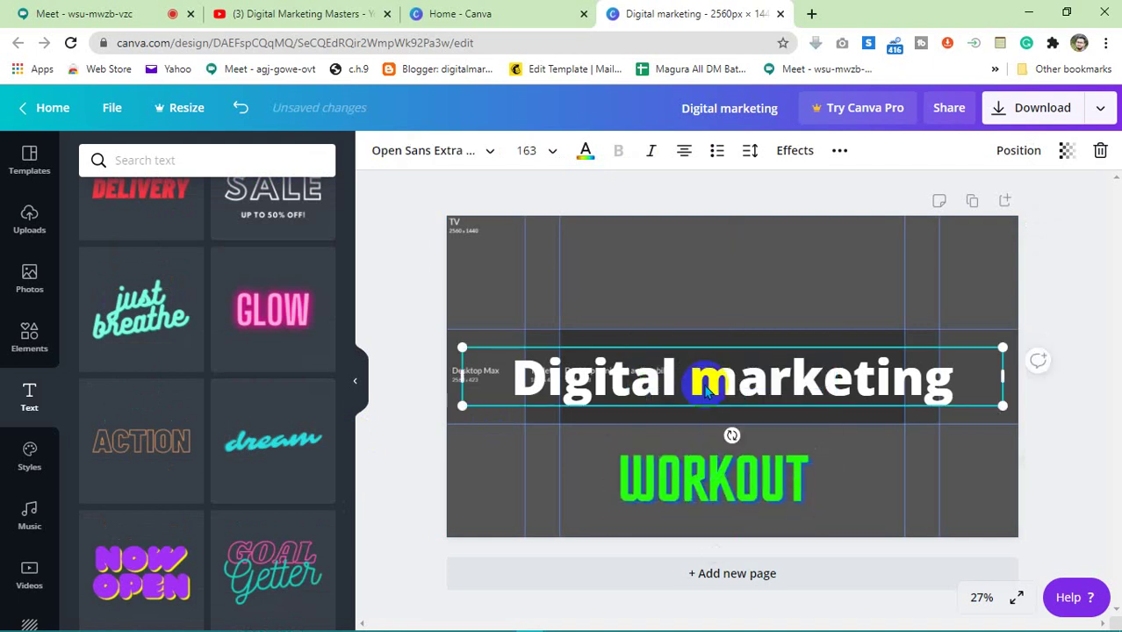
double_click(952, 382)
triple_click(952, 382)
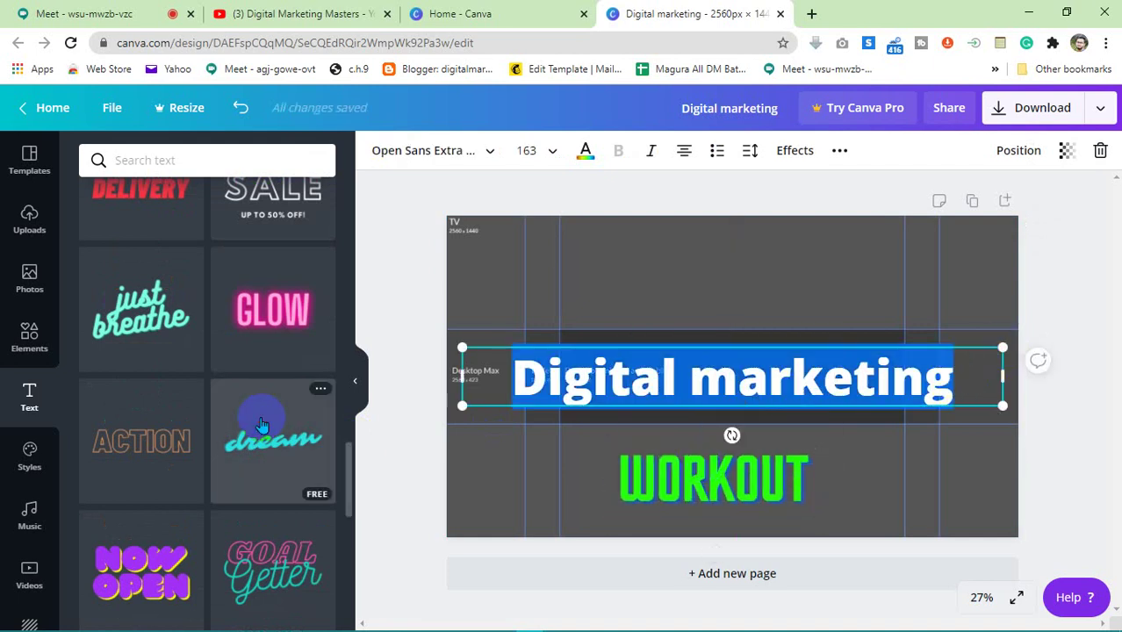
click(720, 474)
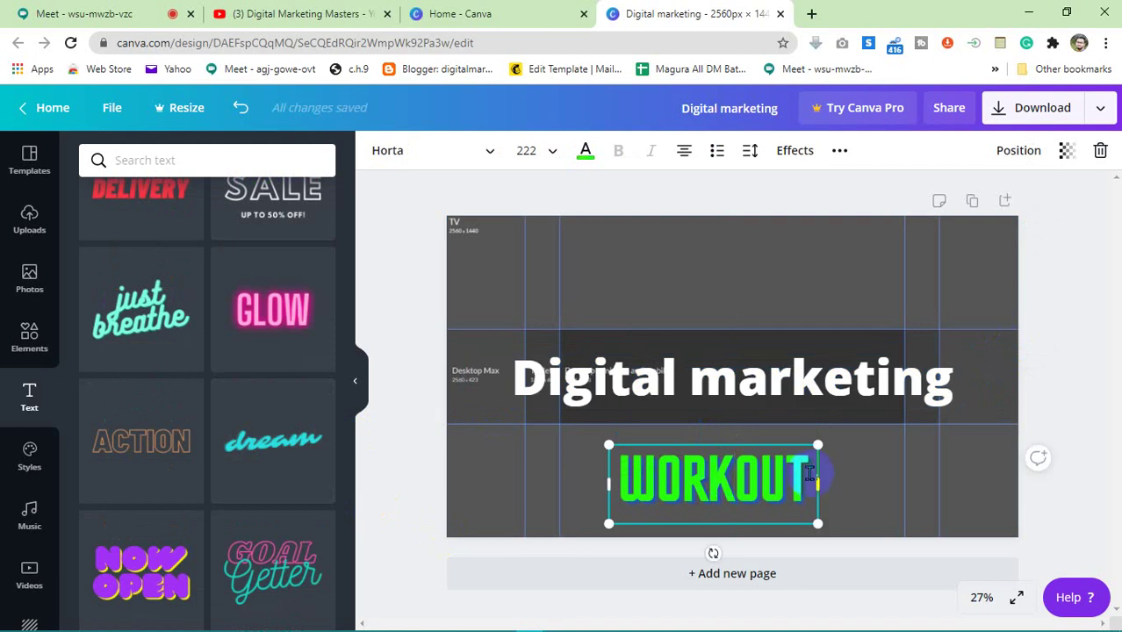
click(698, 465)
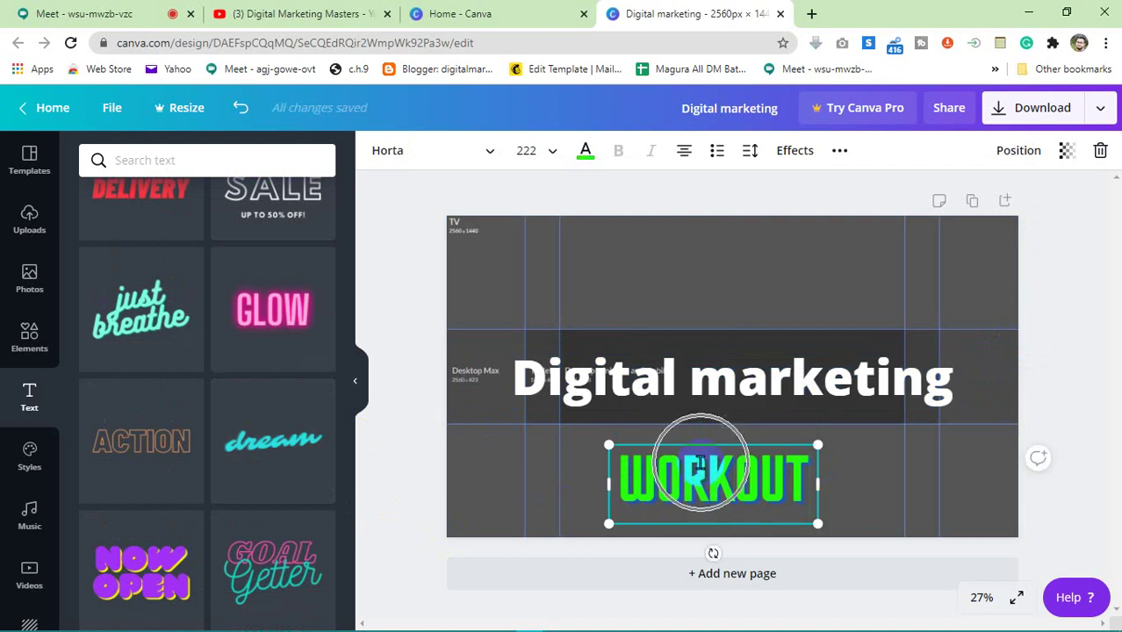
drag(809, 478, 622, 504)
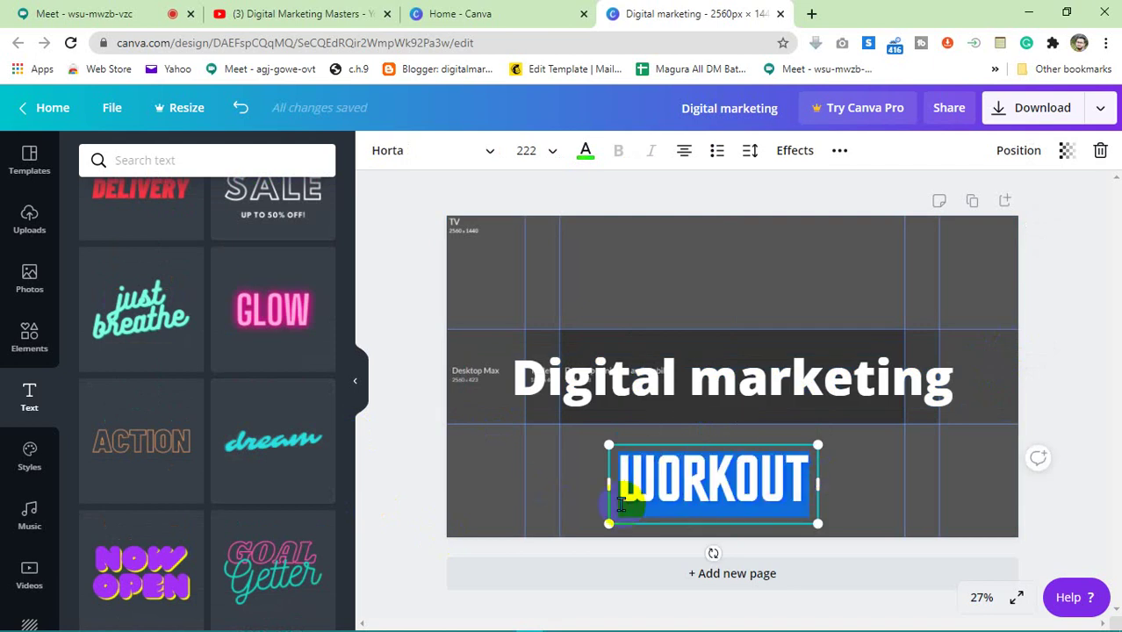
text(DIGITAL MARKETING)
click(880, 358)
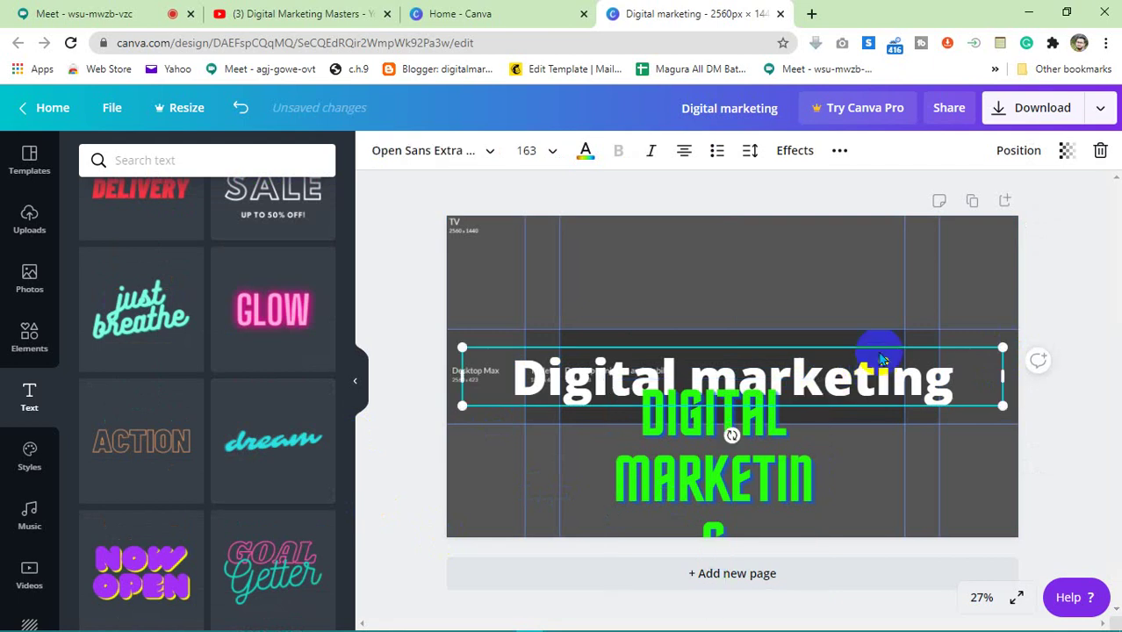
key(Delete)
Step: Widen the green text box to about 2,193 px so it fits on one line, and centre it on the page
click(768, 446)
drag(769, 446, 771, 404)
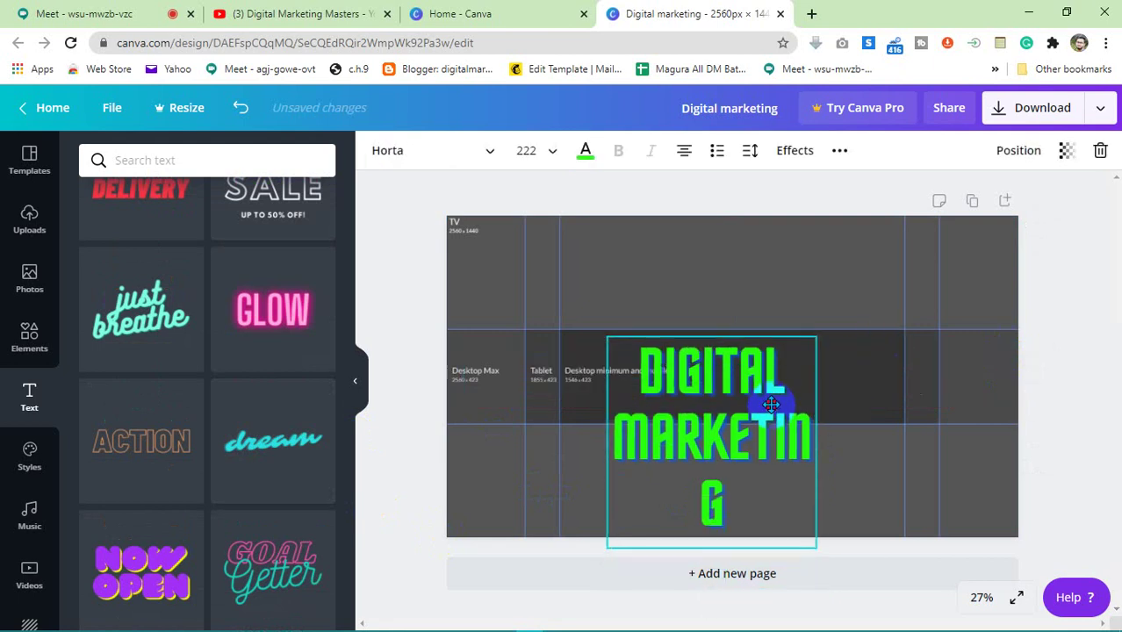
drag(608, 433, 458, 431)
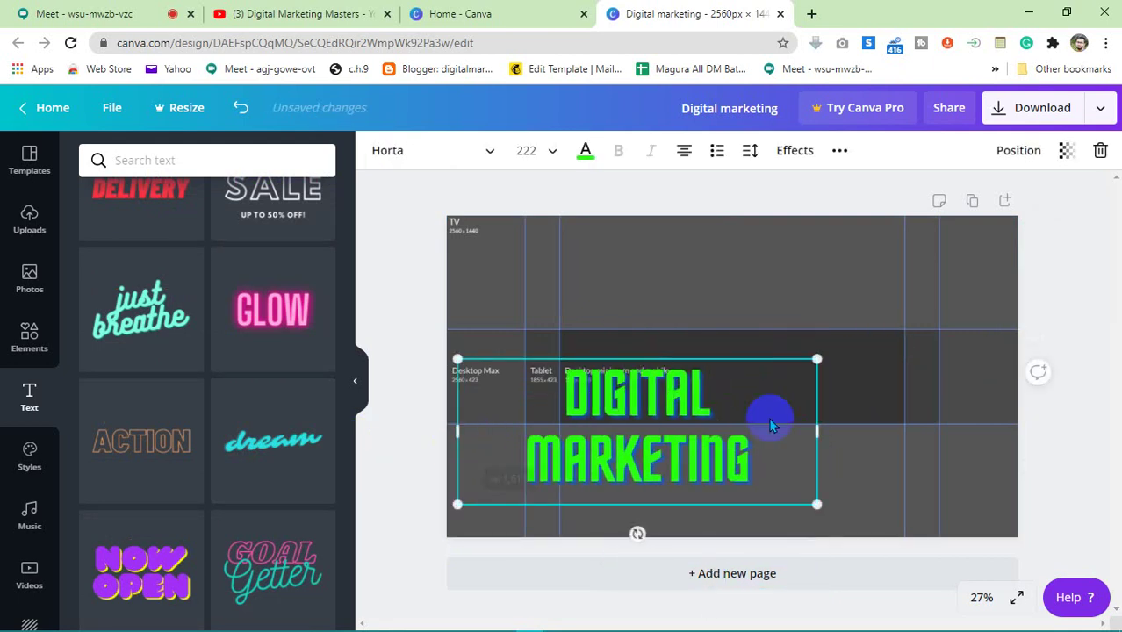
drag(814, 430, 946, 431)
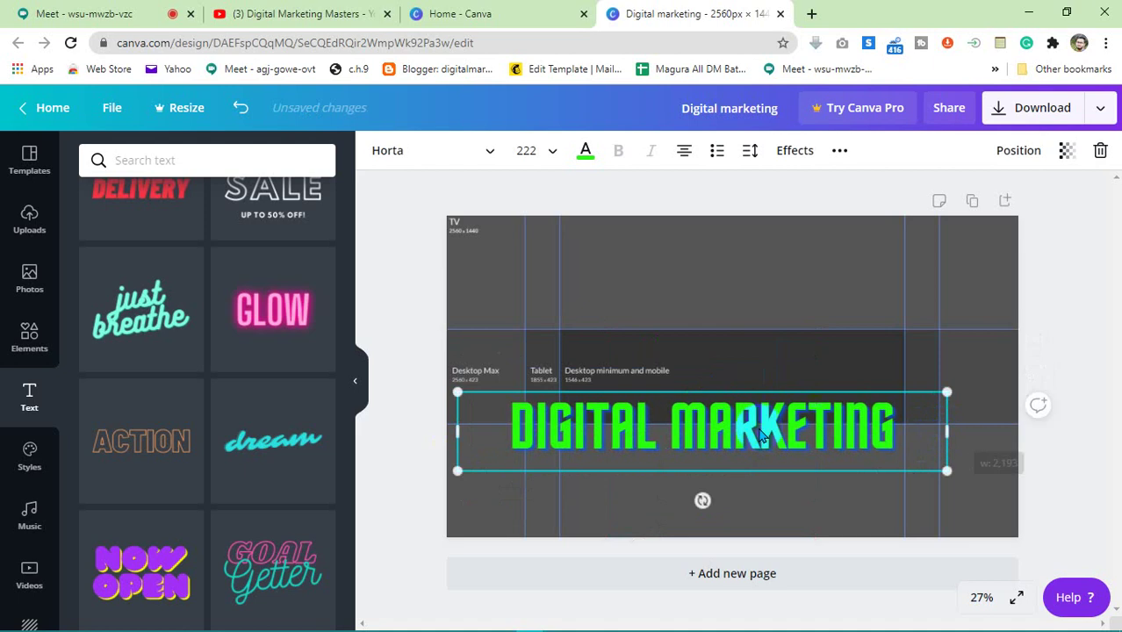
drag(762, 433, 781, 375)
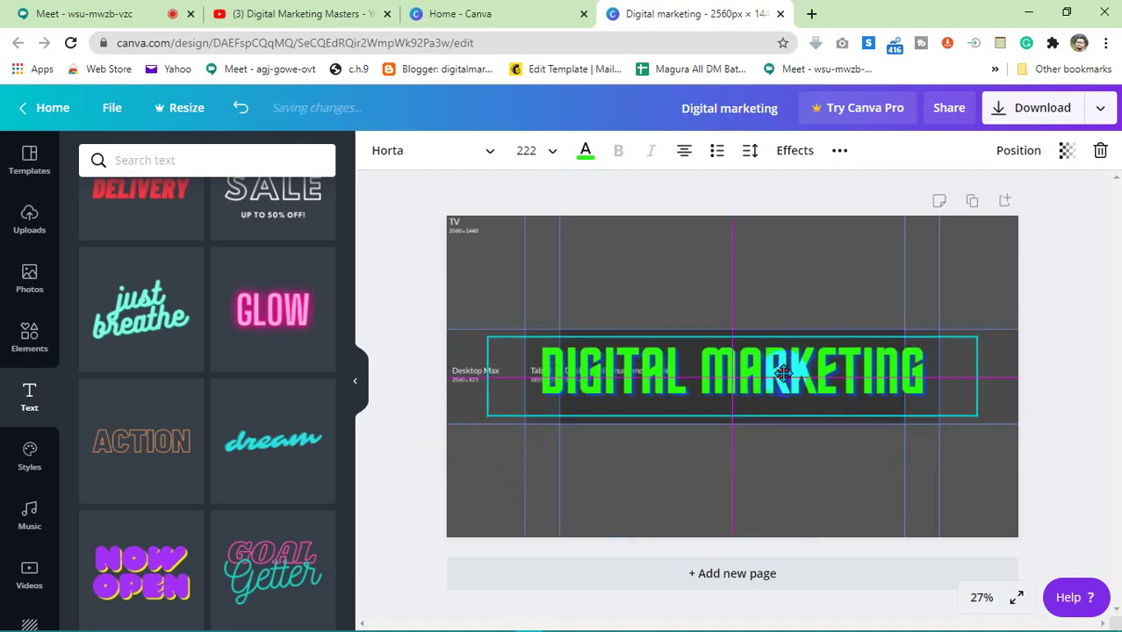
click(813, 470)
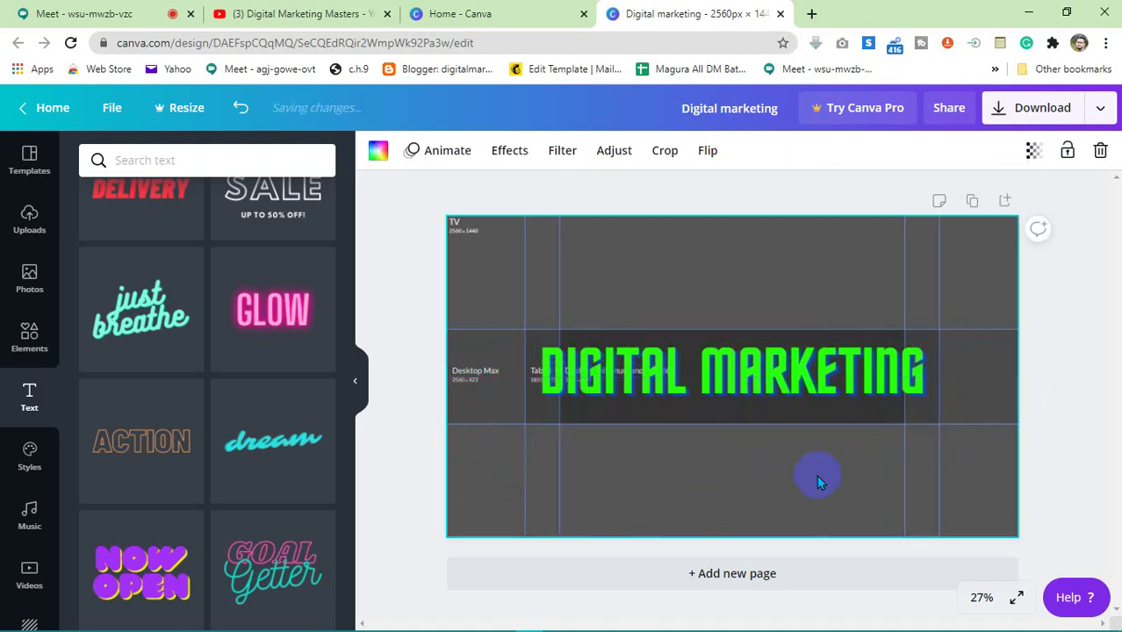
Step: Nudge the green "DIGITAL MARKETING" text slightly down within the dark safe-area band, keeping it horizontally centred
click(756, 387)
drag(756, 386, 756, 392)
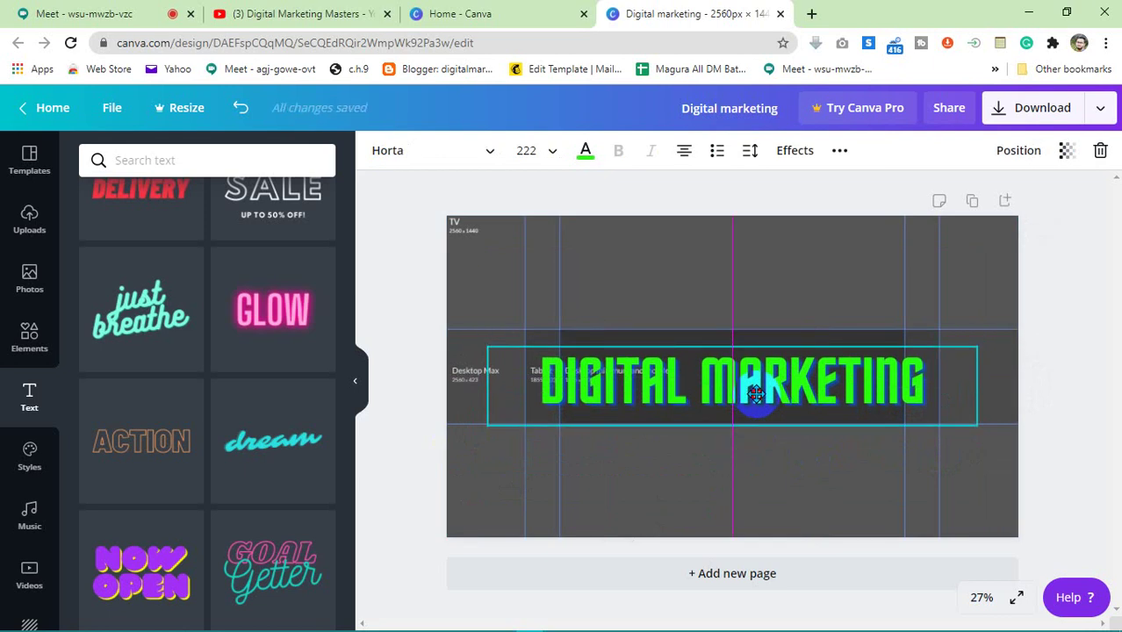
drag(756, 394, 756, 394)
click(796, 475)
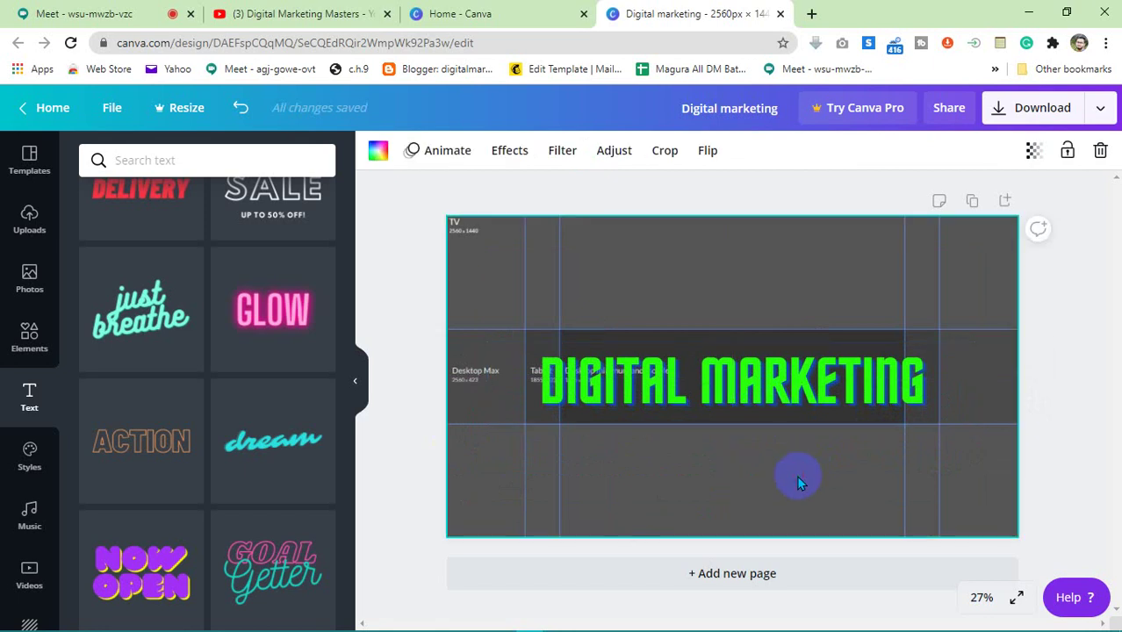
click(428, 321)
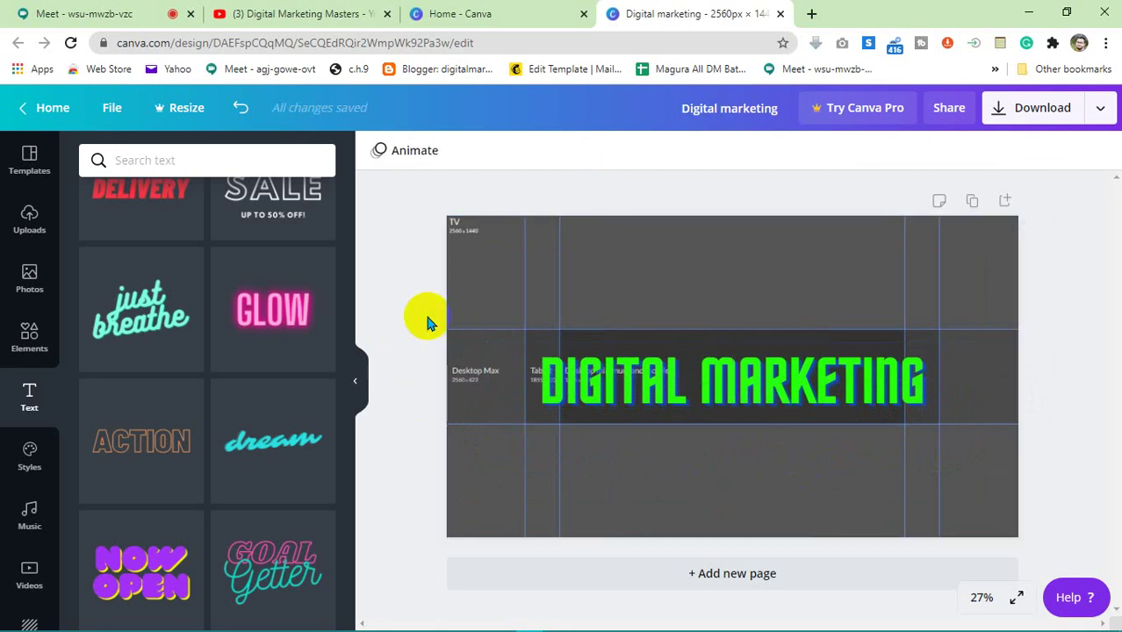
Step: Switch to the Google Meet call, toggle the microphone, and return to the Canva design, dismissing the presenting notification
click(112, 12)
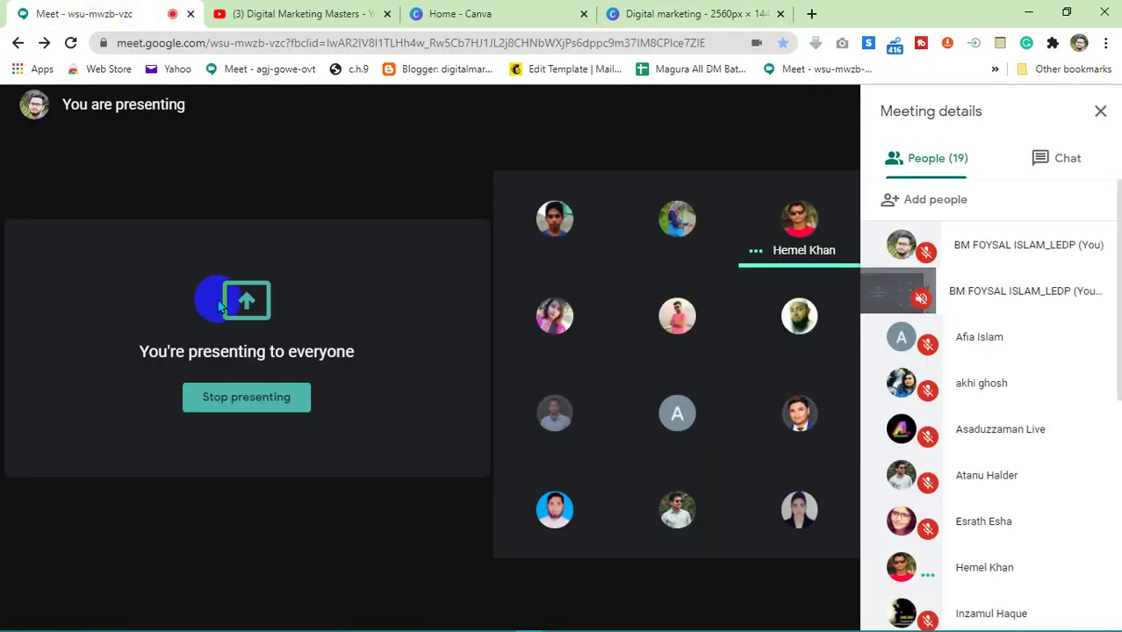
click(360, 605)
click(671, 12)
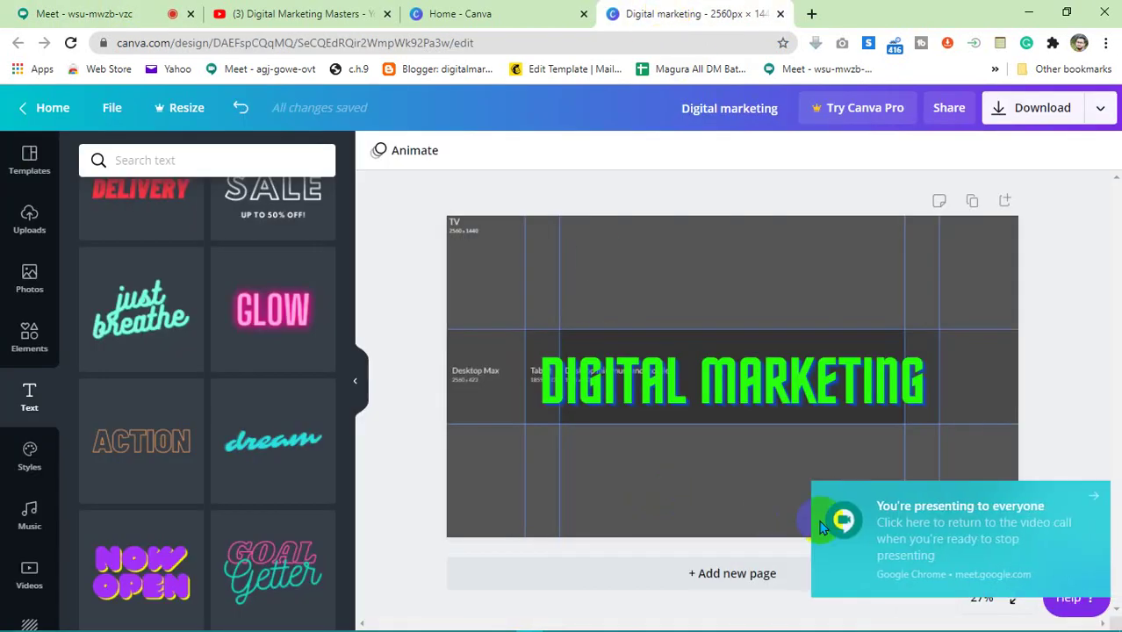
click(1094, 504)
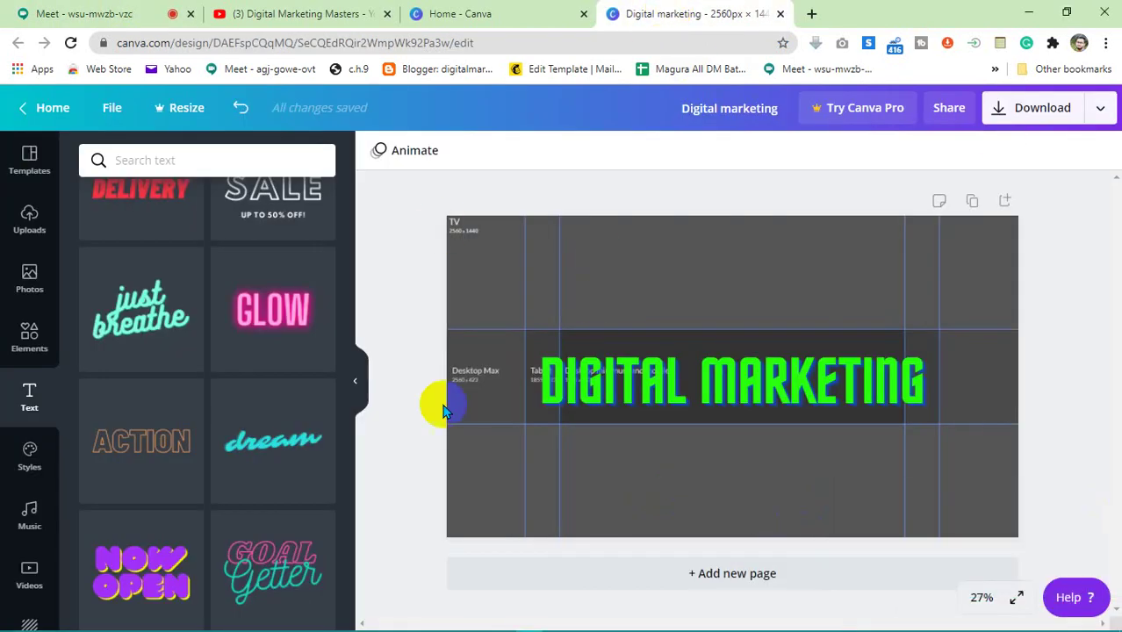
click(740, 393)
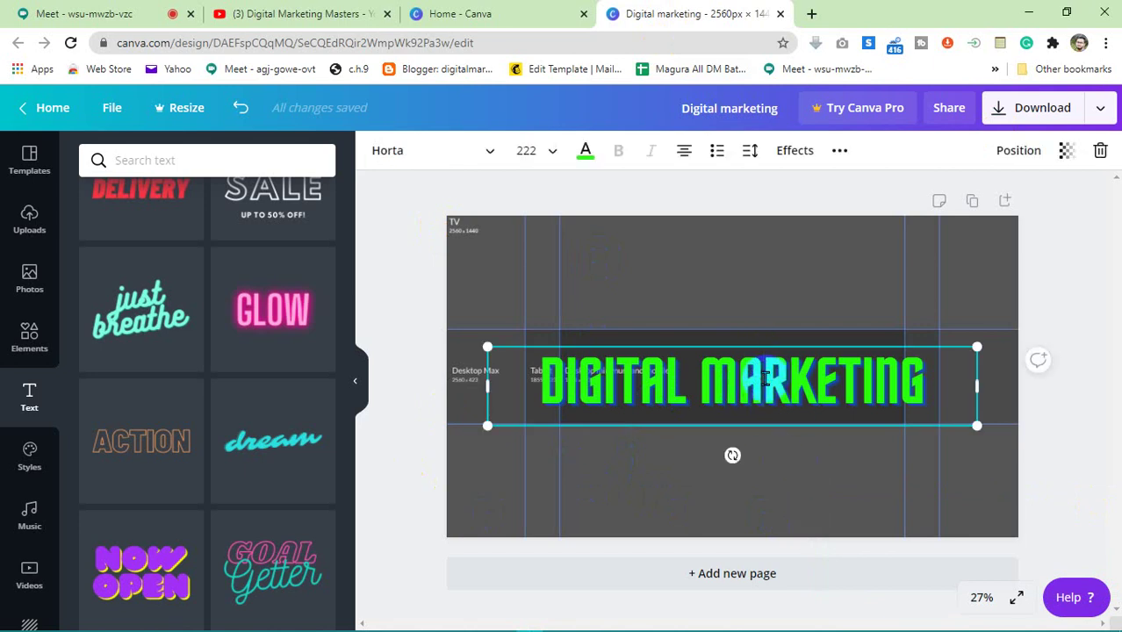
drag(924, 381, 545, 380)
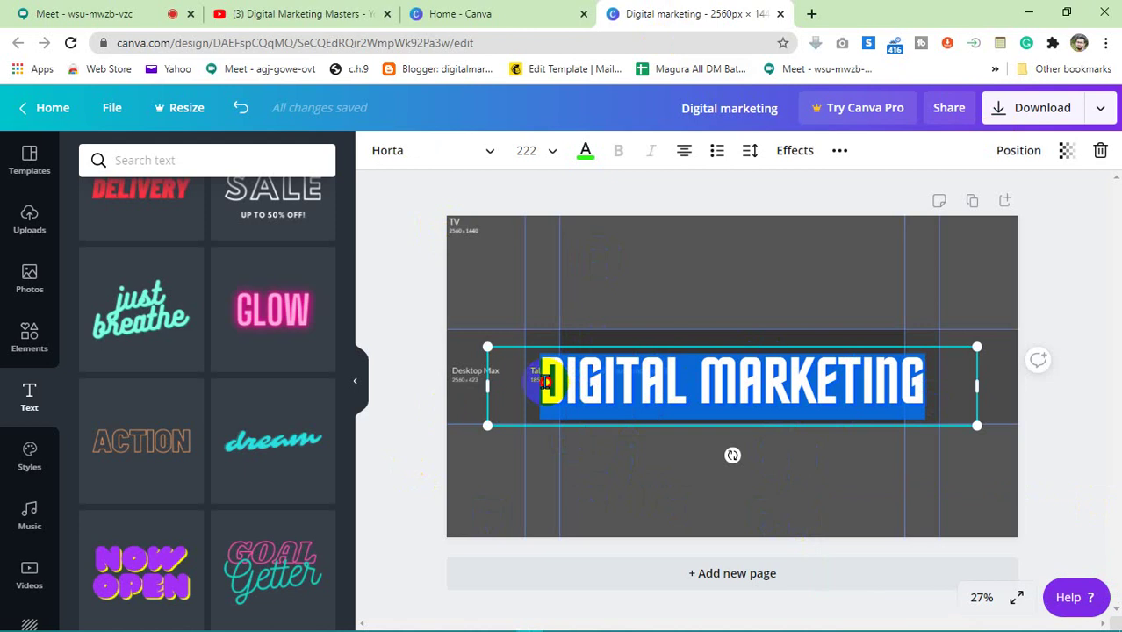
click(585, 150)
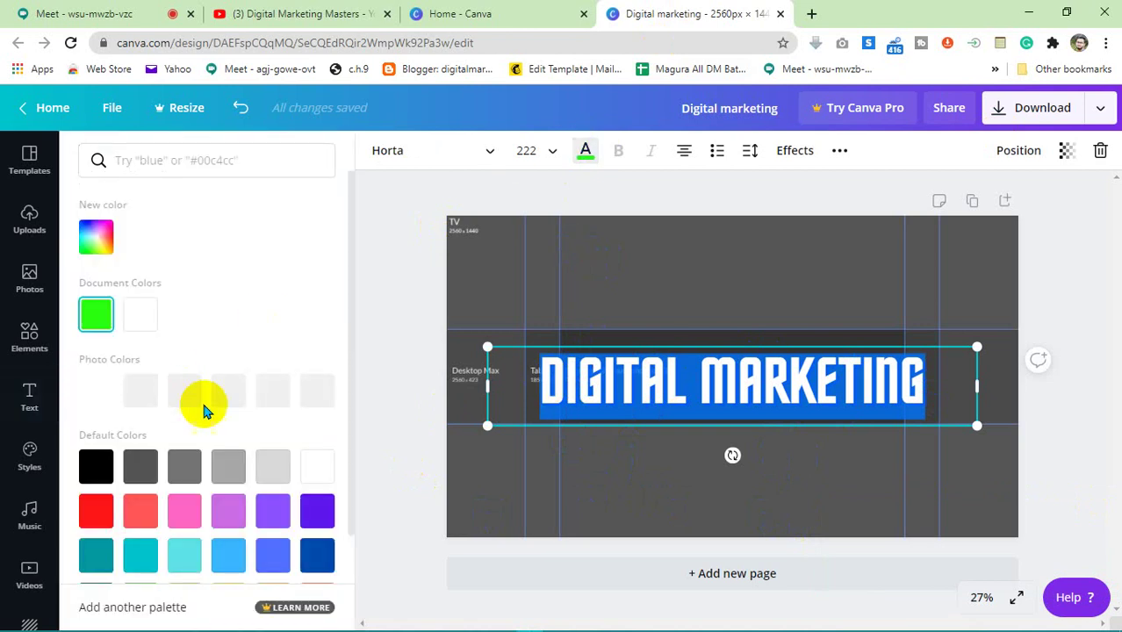
click(676, 468)
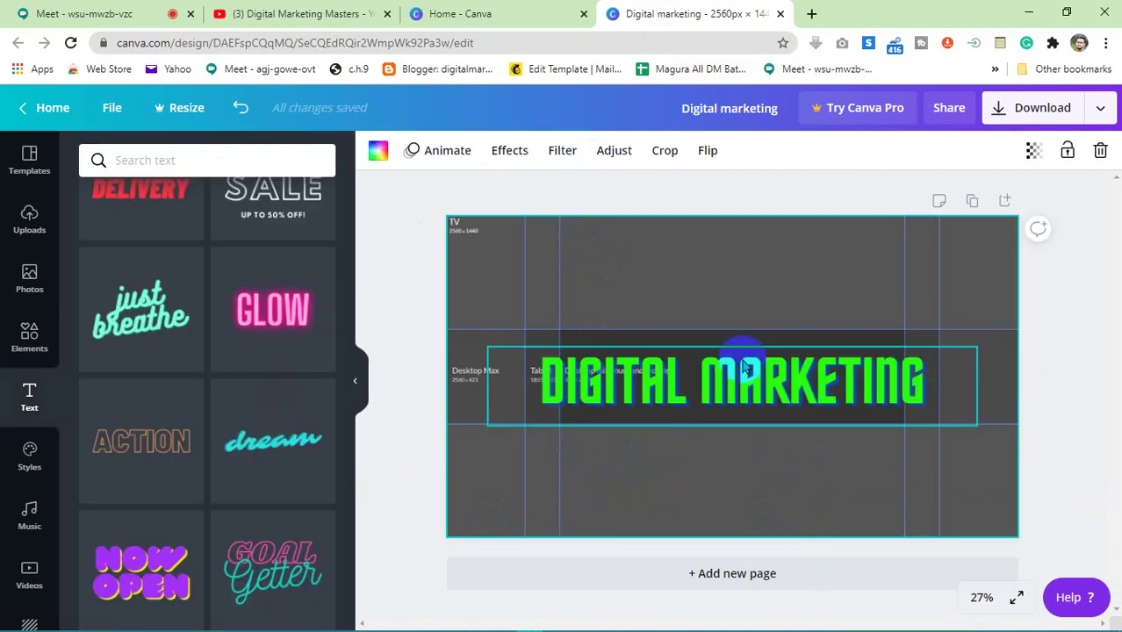
Step: Move the green "DIGITAL MARKETING" text below the dark safe-area band and back to its centred place inside the band
drag(743, 369, 746, 496)
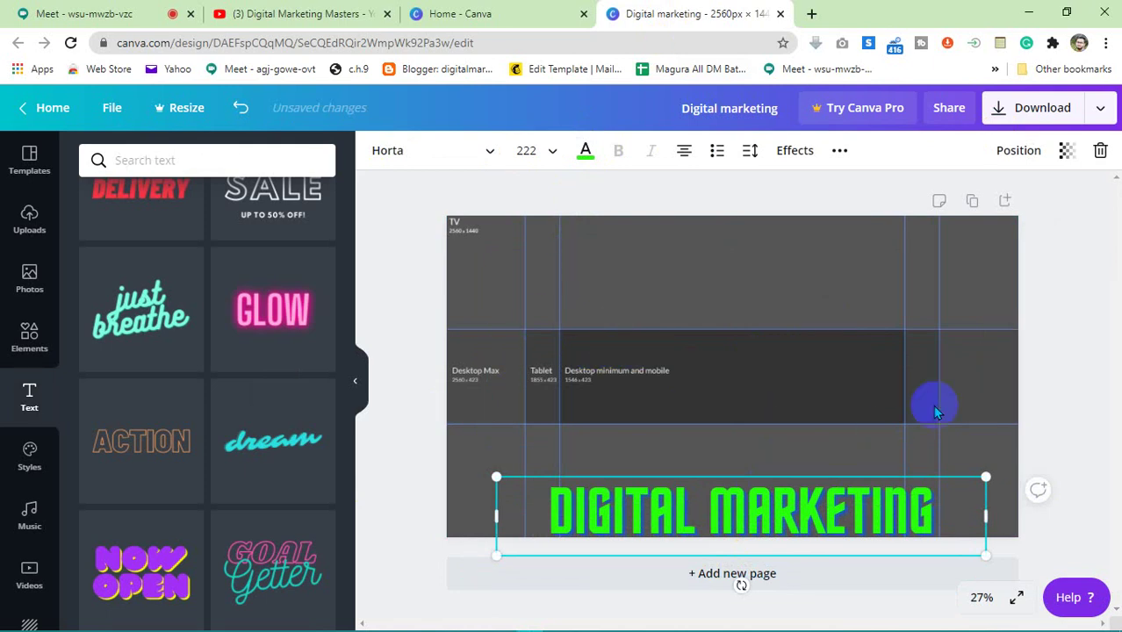
drag(753, 507, 749, 377)
click(819, 498)
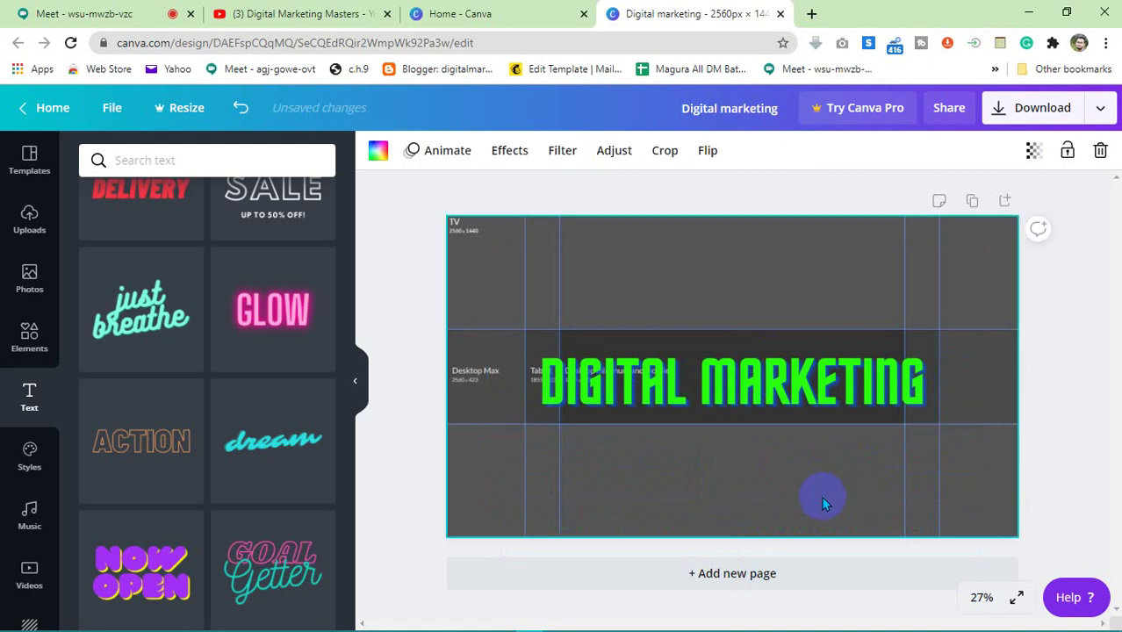
click(705, 389)
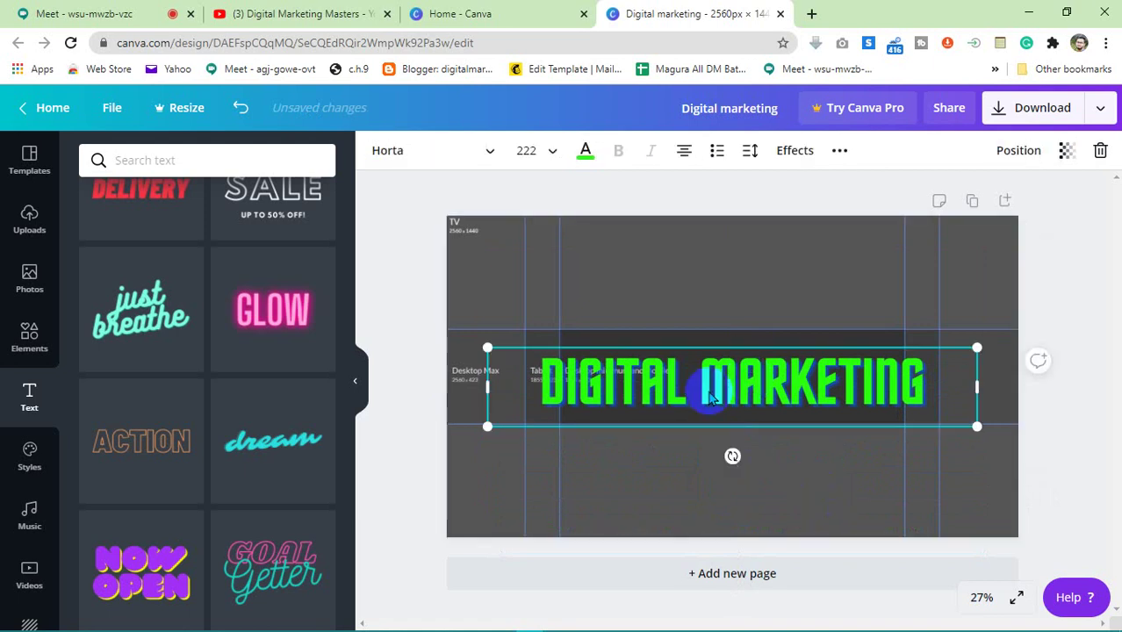
click(666, 471)
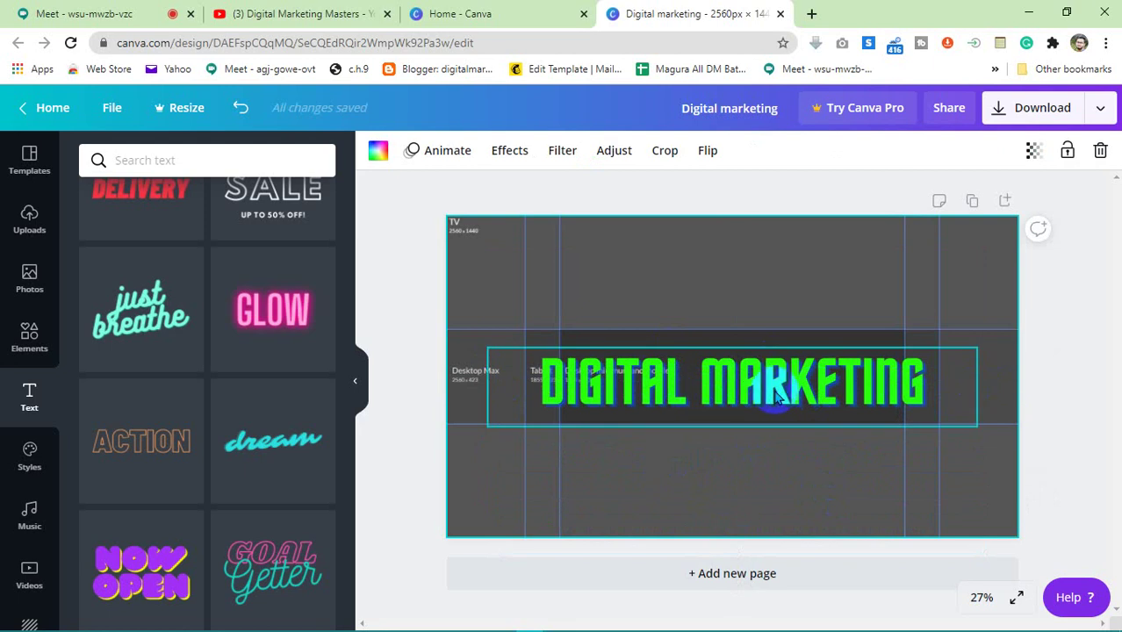
Step: Delete the size guide background image, leaving the green "DIGITAL MARKETING" text on a blank page
click(776, 398)
click(786, 493)
click(746, 404)
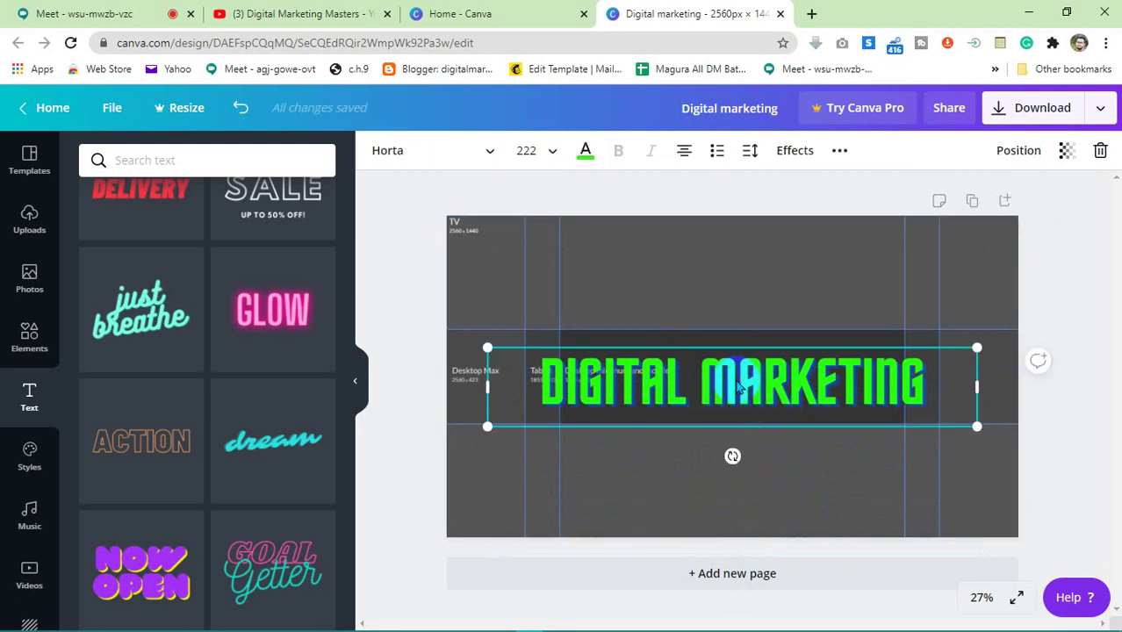
click(560, 273)
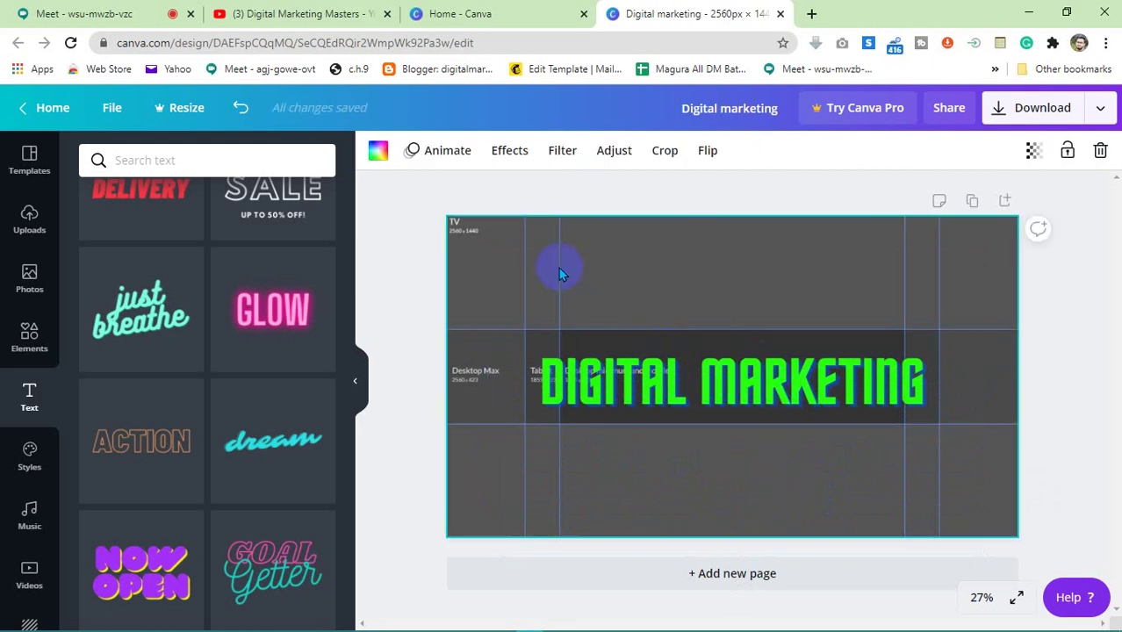
key(Delete)
click(412, 277)
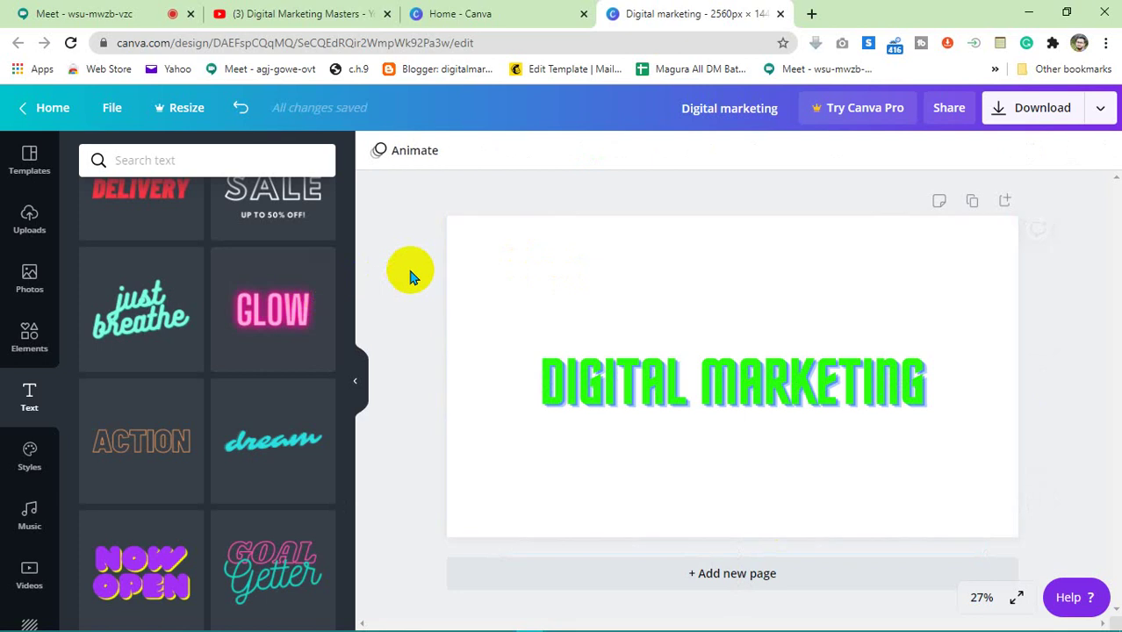
Step: Apply the recently used magenta-and-teal low-poly pattern as the page background
click(790, 407)
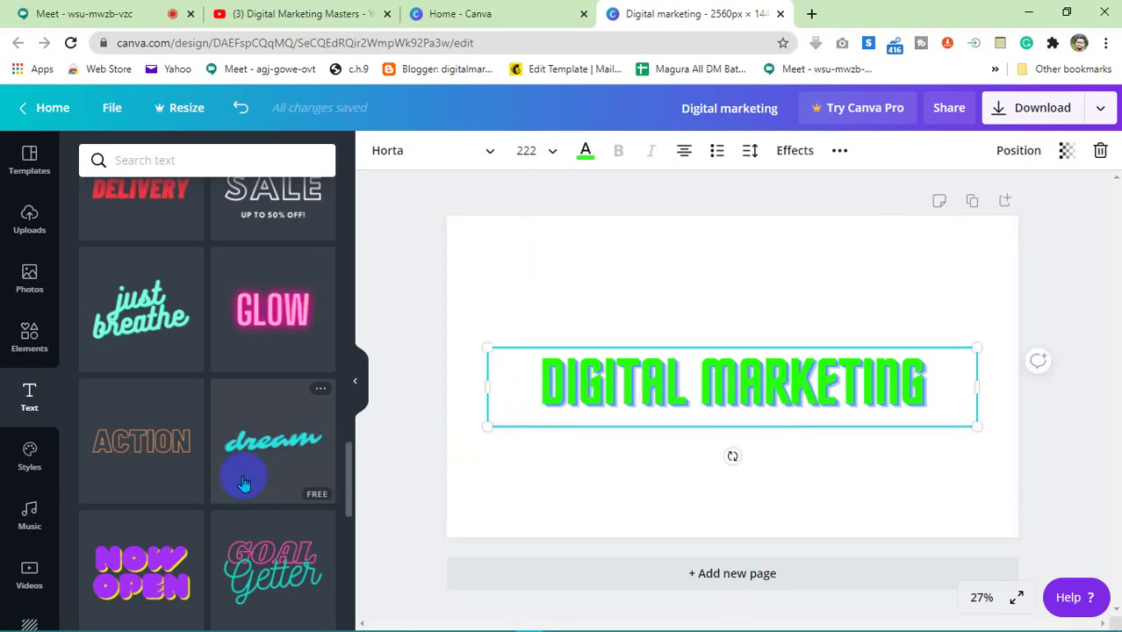
click(26, 615)
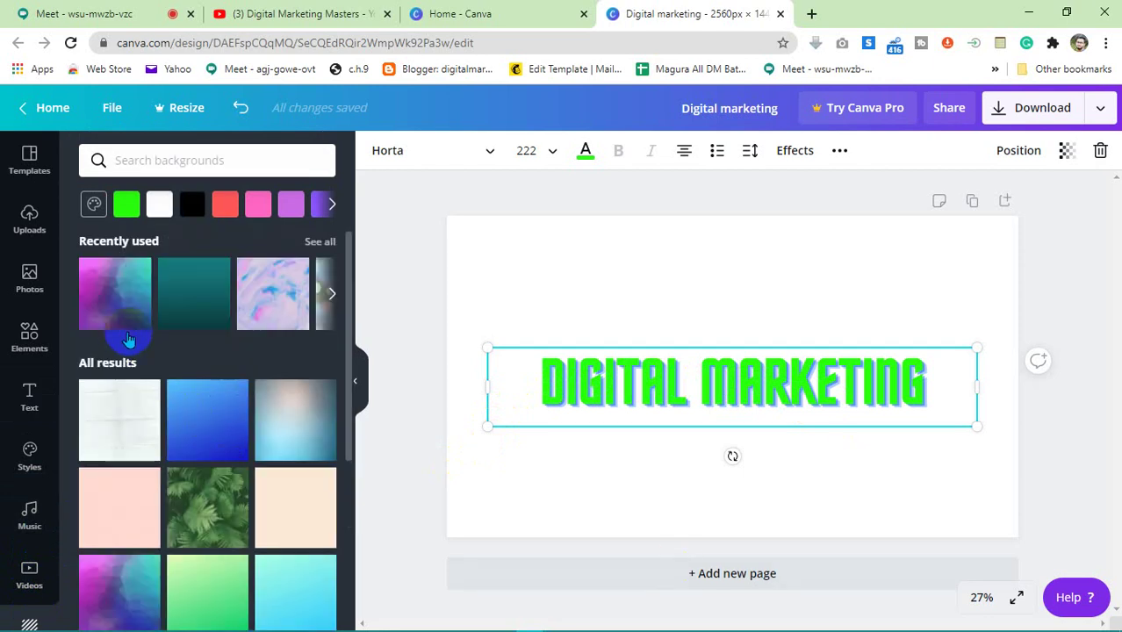
click(115, 321)
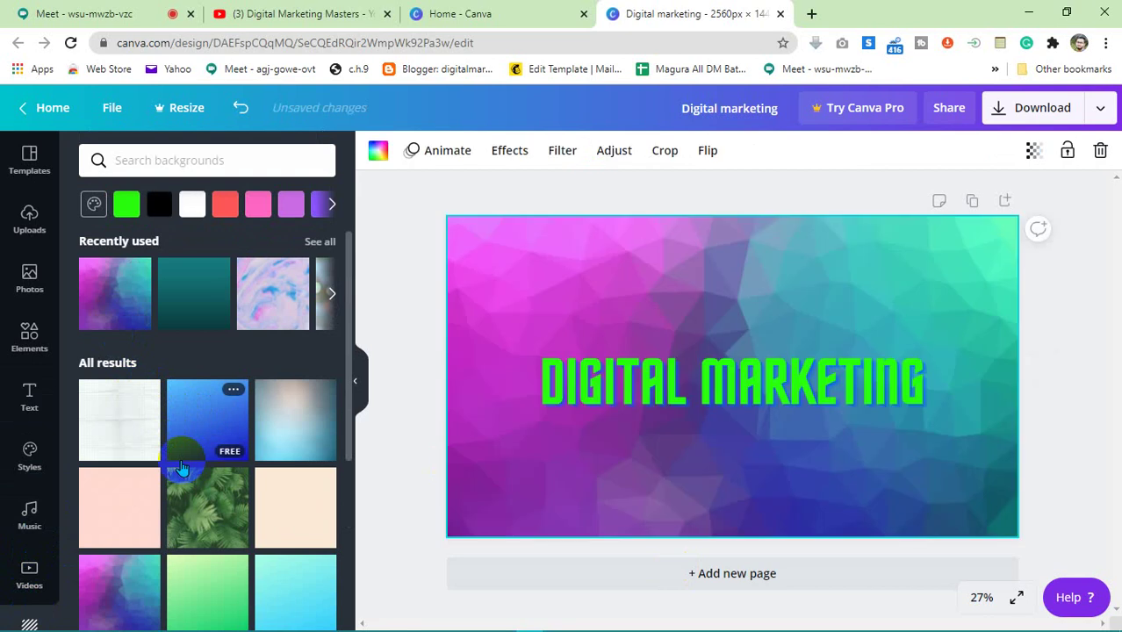
Step: Find a dark blue starry night-sky image among the backgrounds and apply it to the page
scroll(181, 468, down, 10)
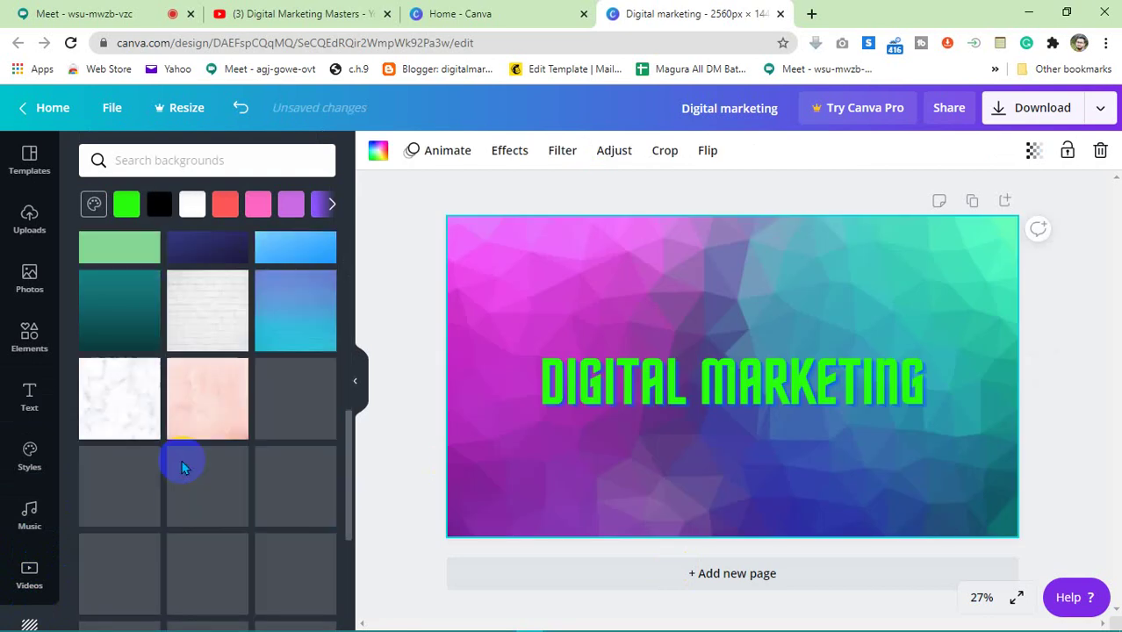
scroll(182, 465, down, 3)
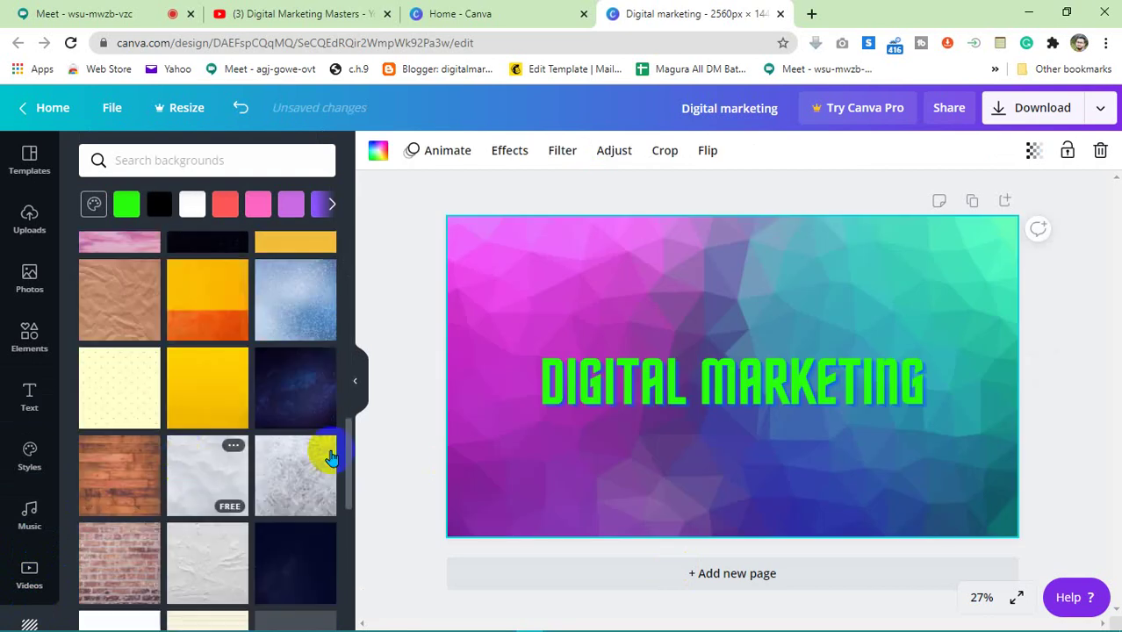
click(400, 262)
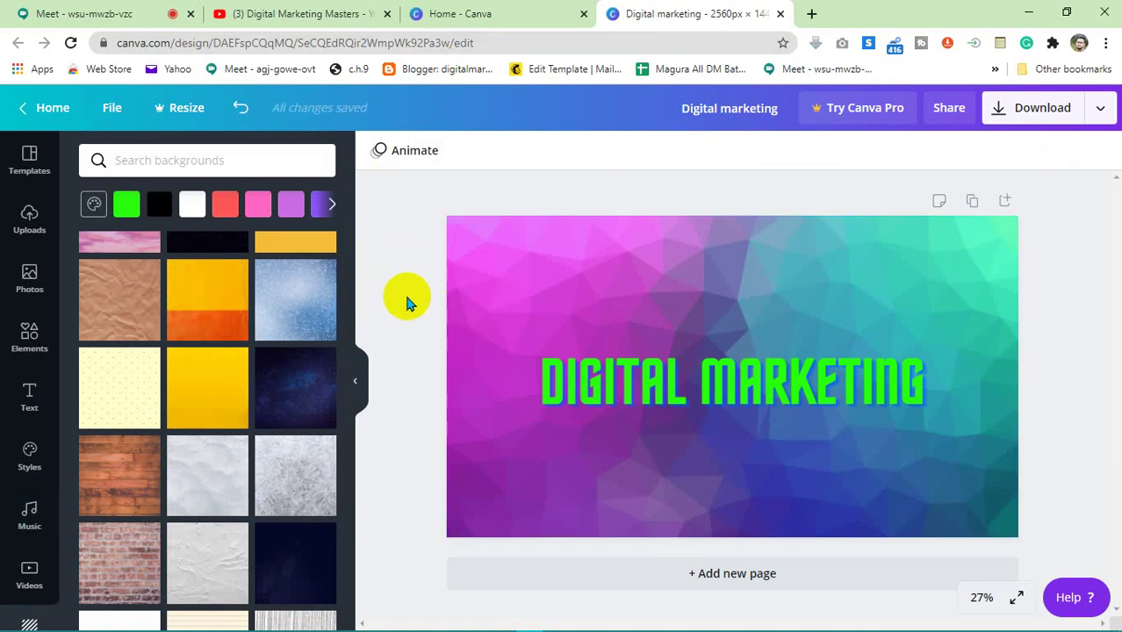
click(724, 397)
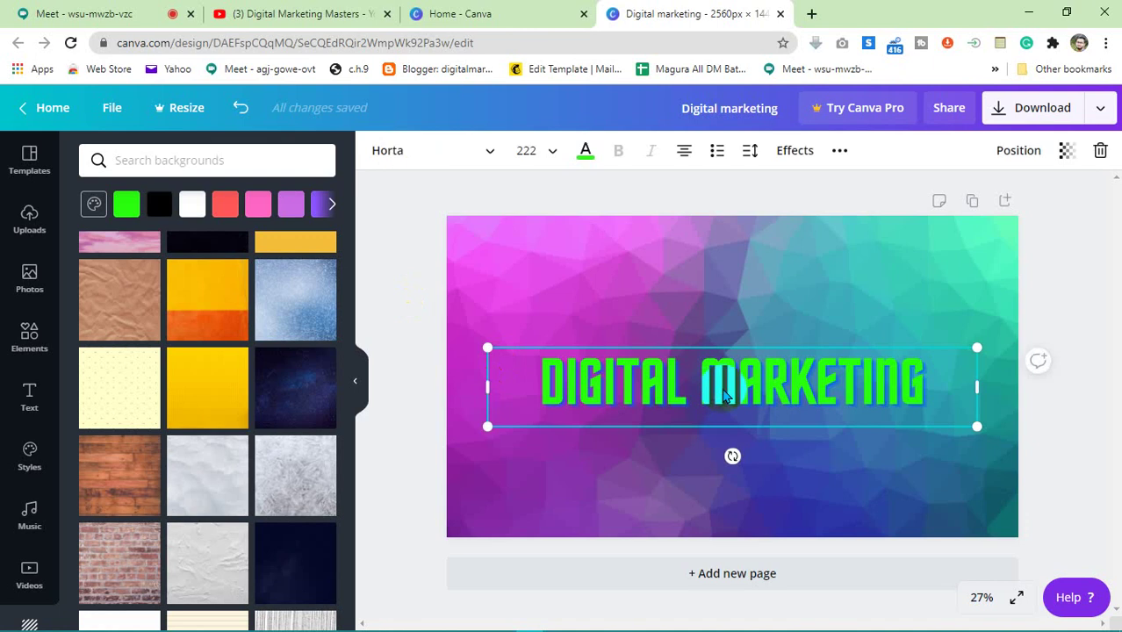
click(775, 371)
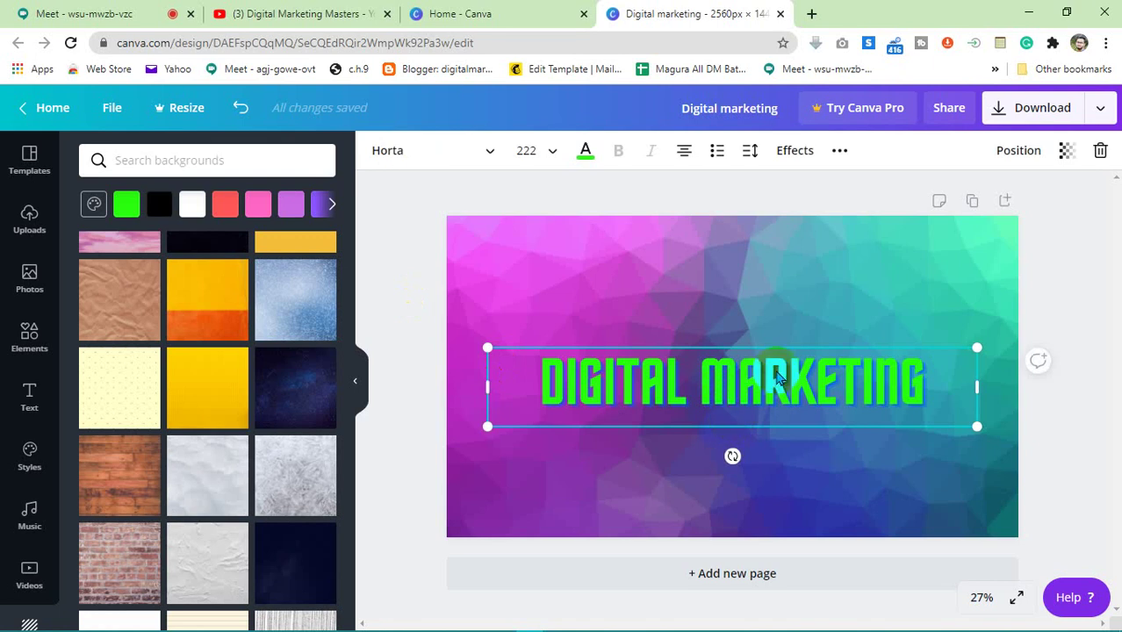
click(308, 400)
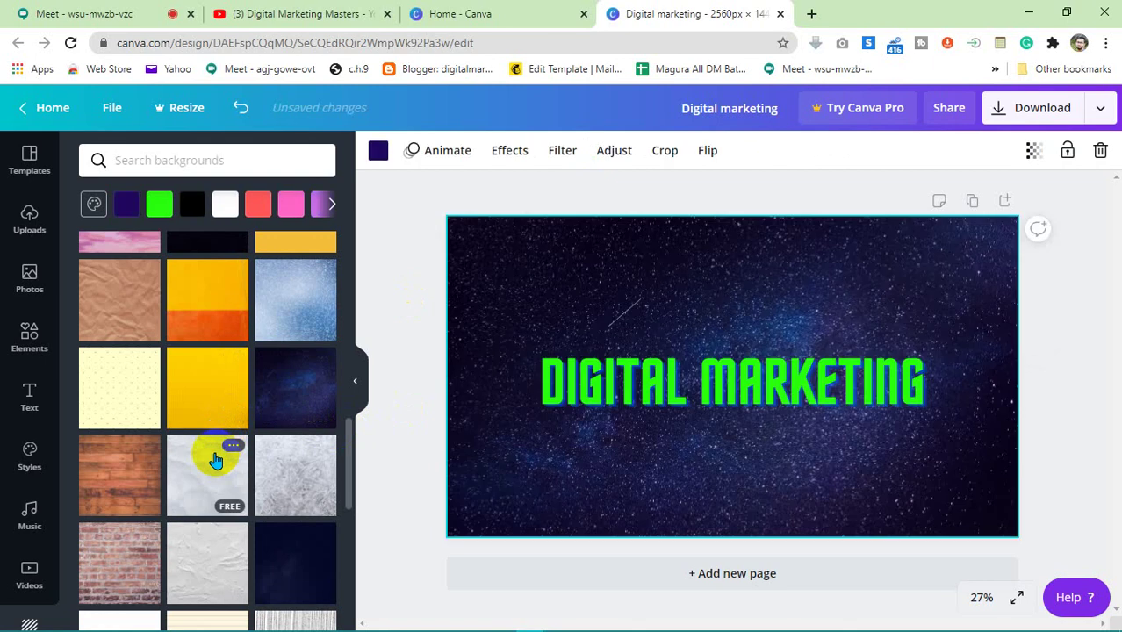
click(415, 436)
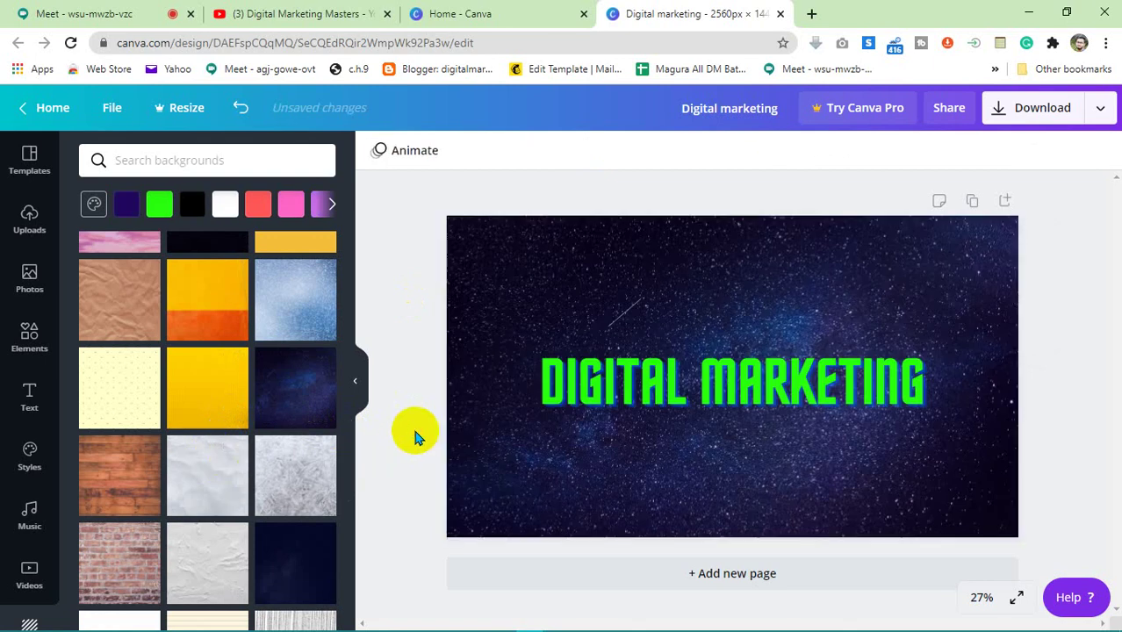
Step: Widen the "DIGITAL MARKETING" text box on both sides to the full page width of 2,560 px
click(743, 378)
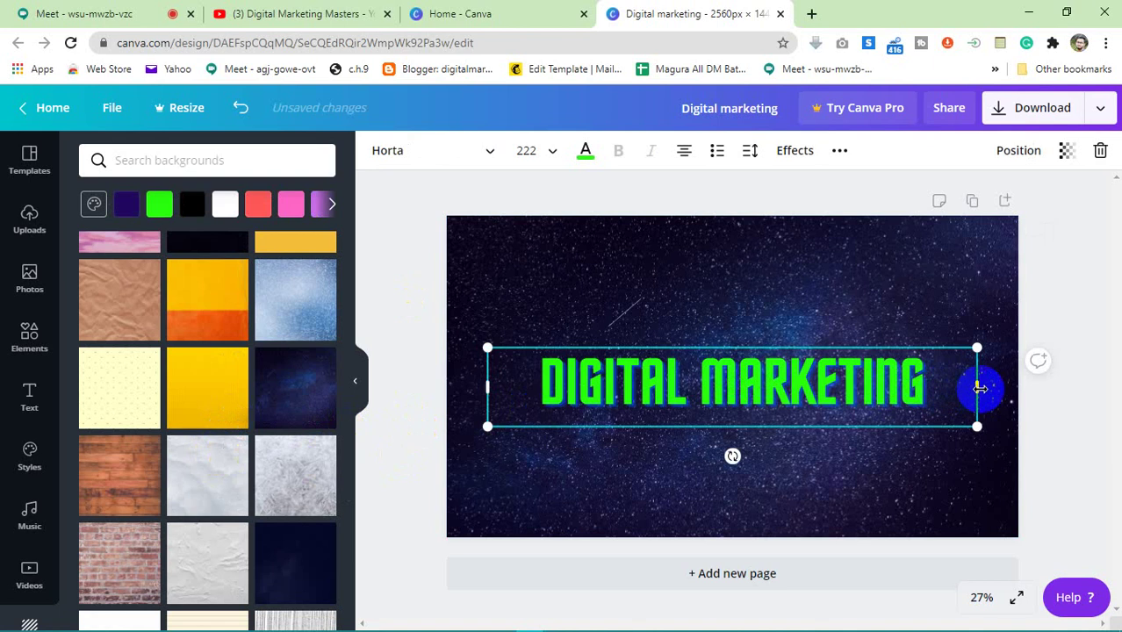
drag(979, 387, 1018, 383)
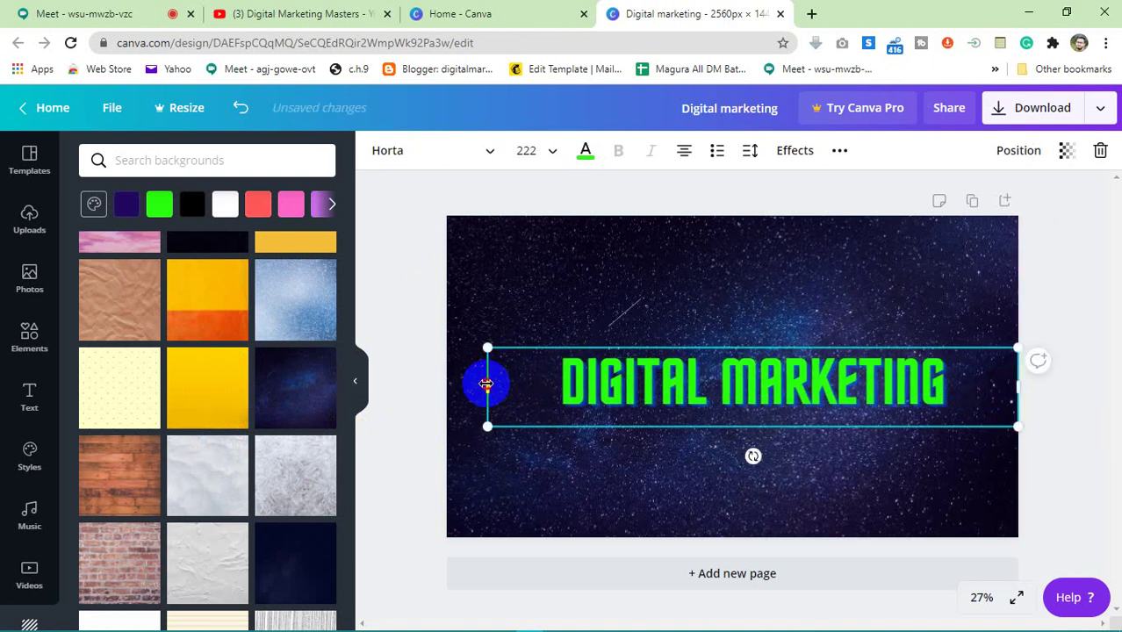
drag(486, 383, 446, 383)
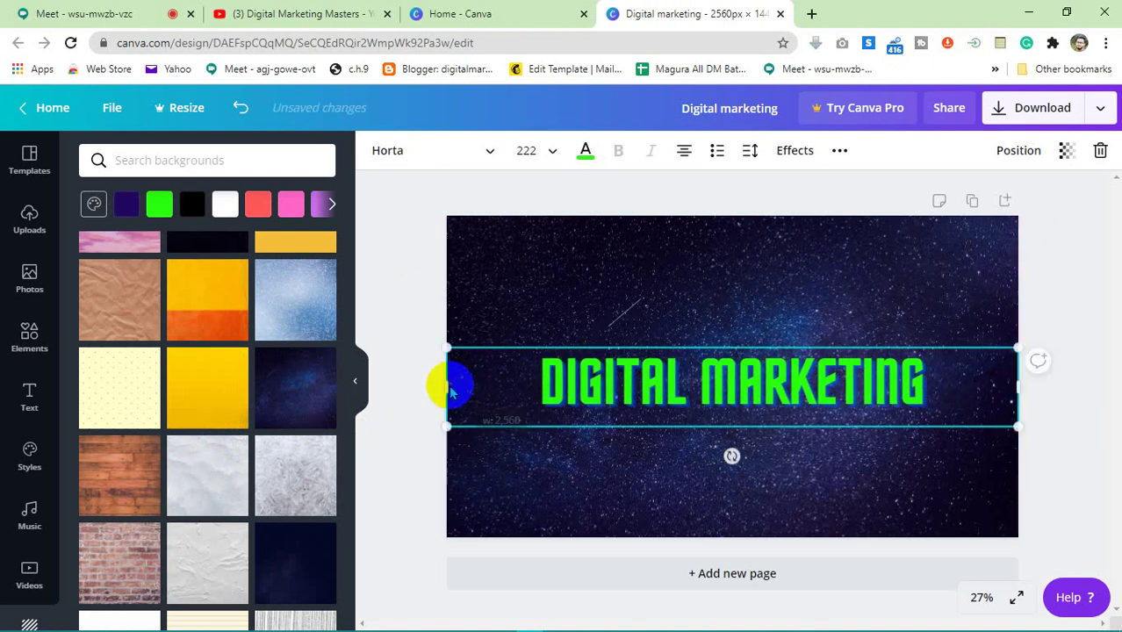
click(406, 428)
Step: Switch to the Google Meet call, mute the microphone, and return to the Canva banner design
click(53, 12)
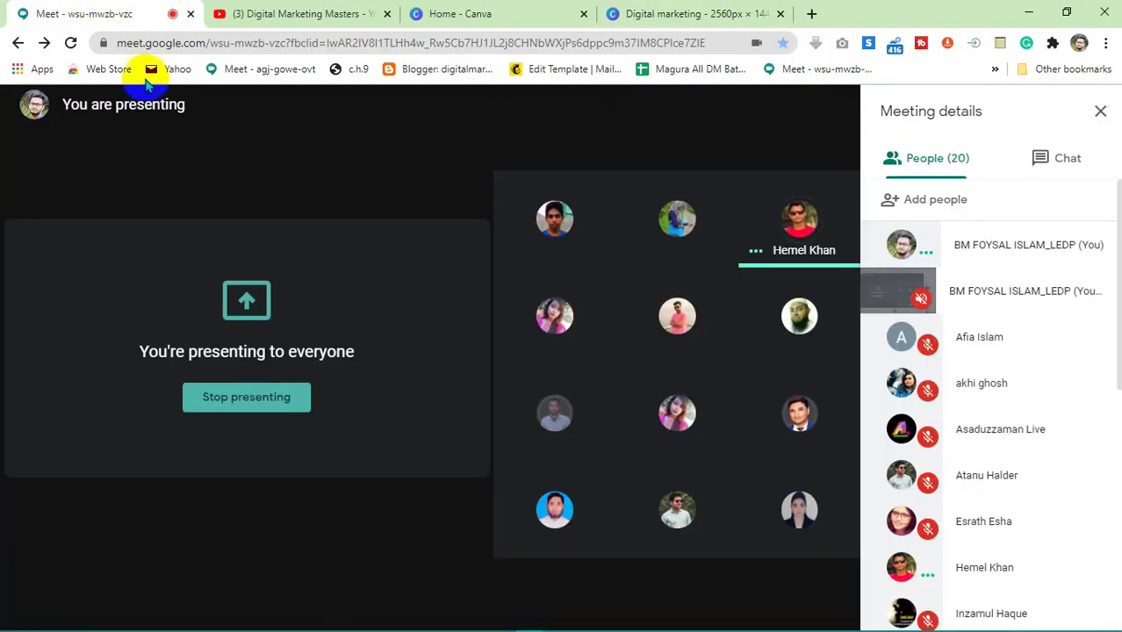
mouse_move(383, 464)
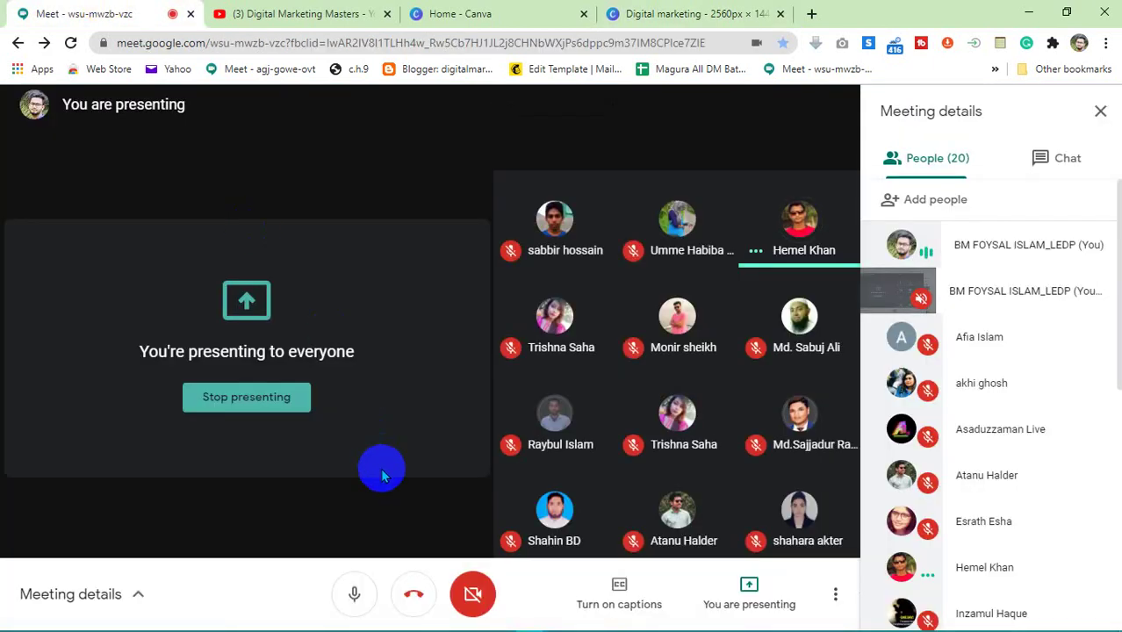
click(351, 590)
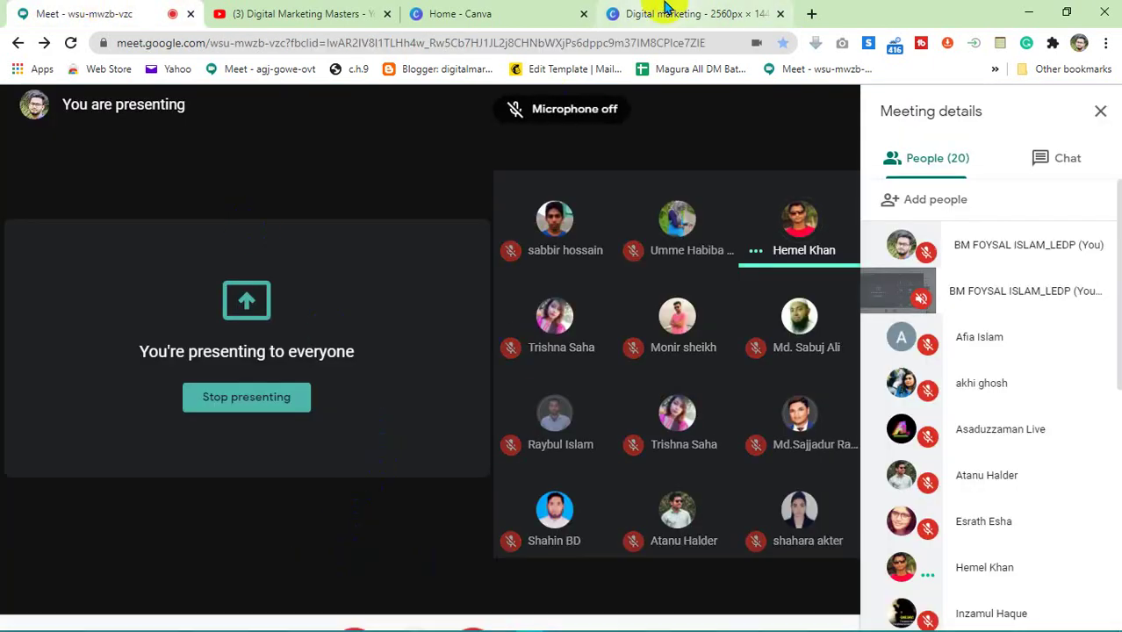
click(667, 13)
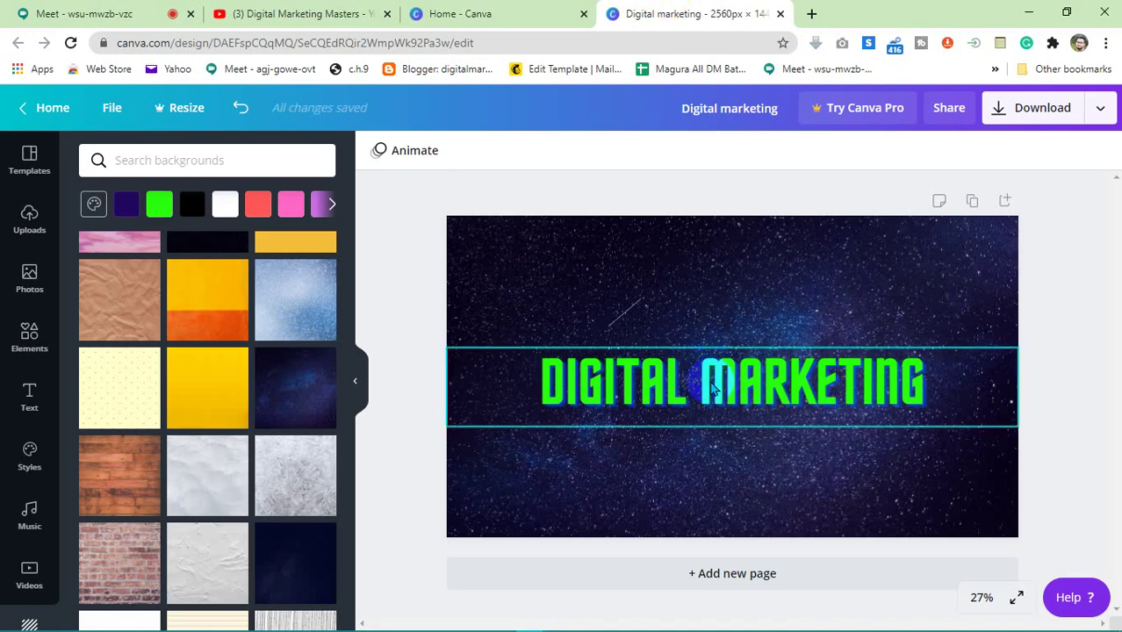
Step: Try dark green, red, coral, pink, purple, violet and dark blue as the colour of the "DIGITAL MARKETING" text
click(409, 242)
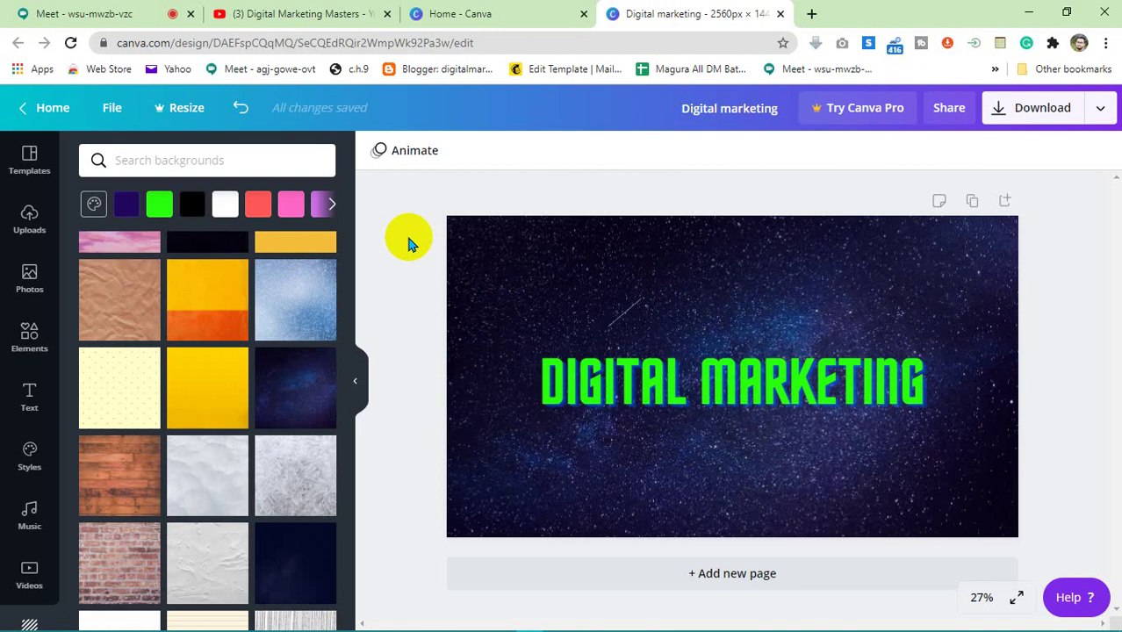
click(637, 375)
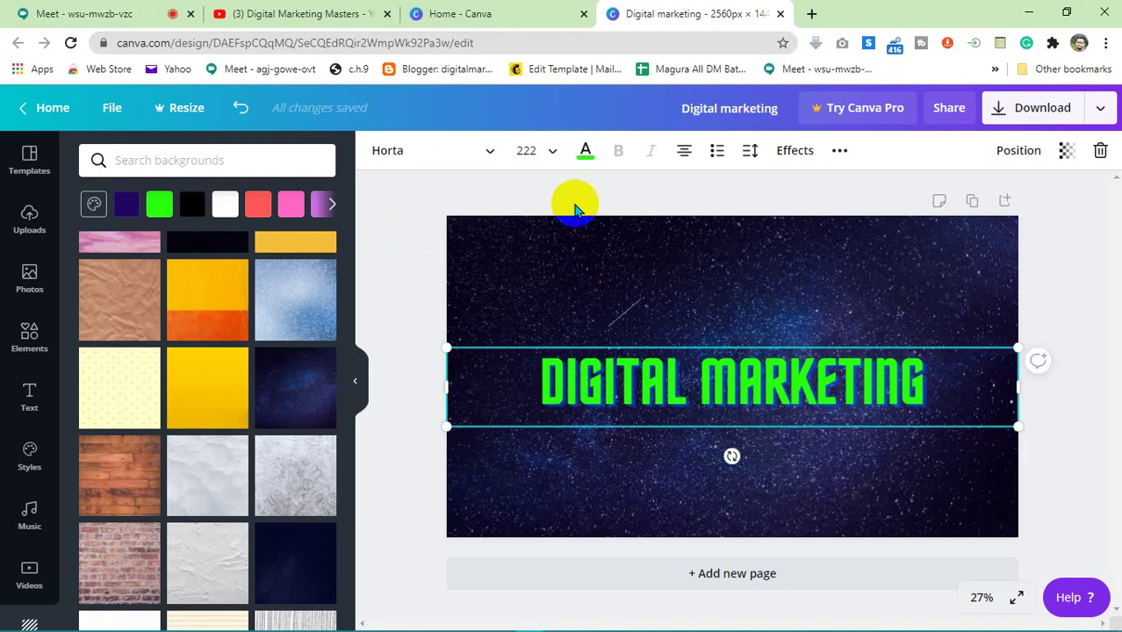
click(584, 150)
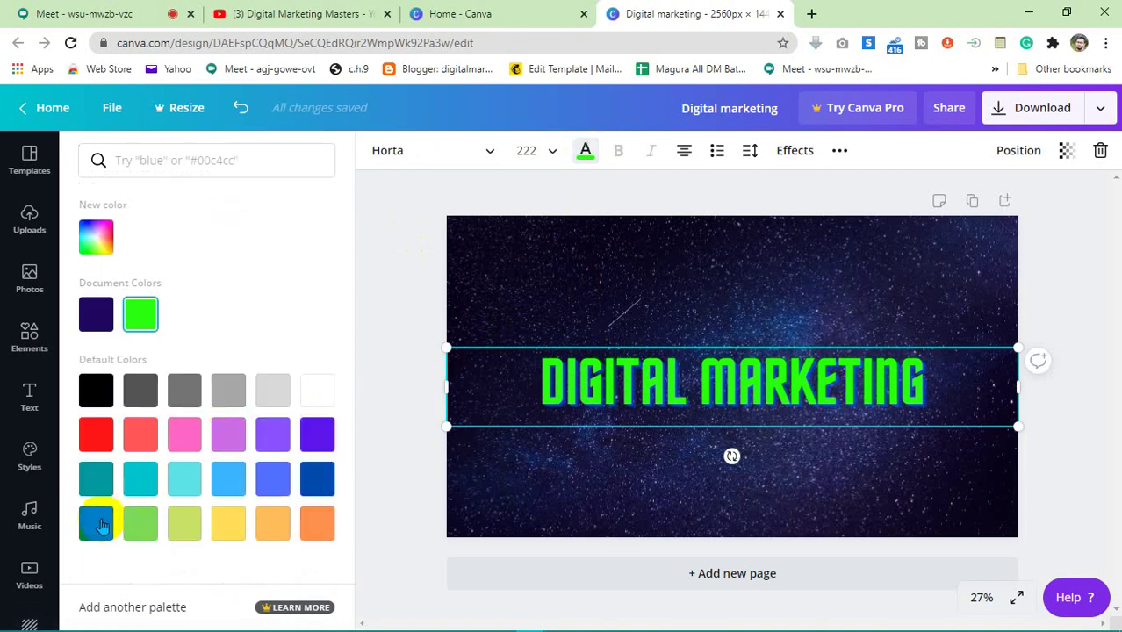
click(103, 525)
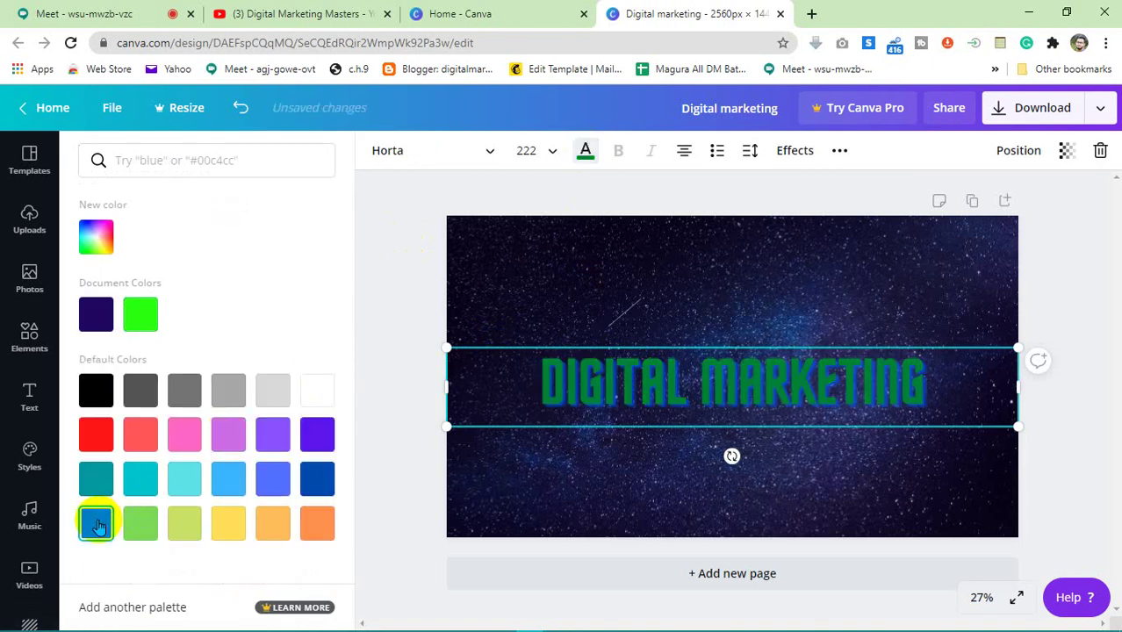
click(95, 444)
click(137, 435)
click(186, 437)
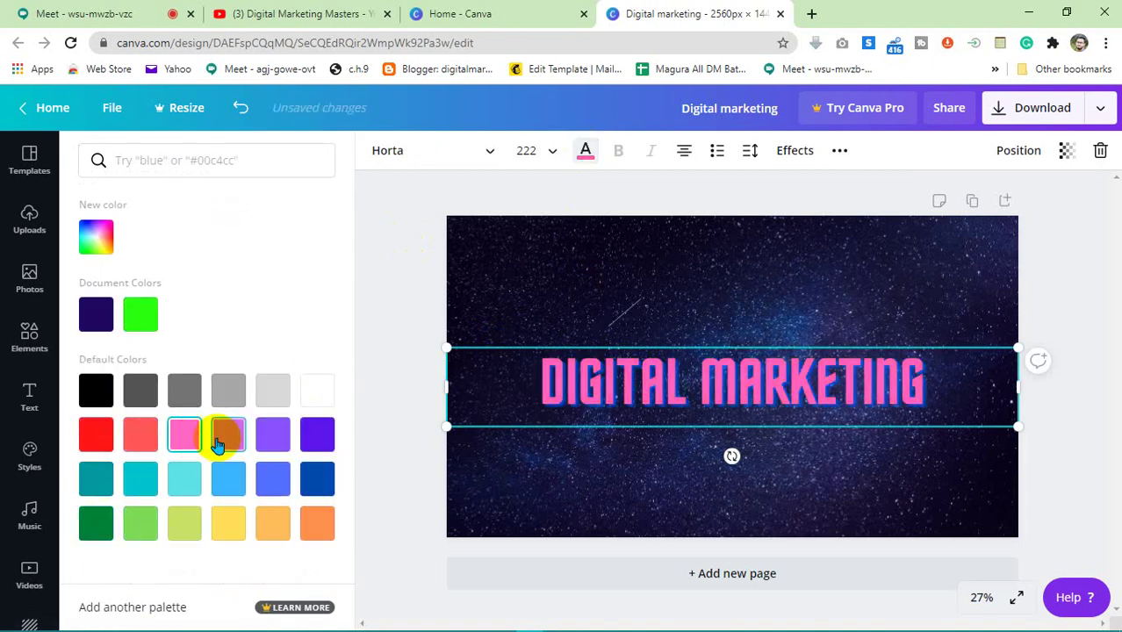
click(226, 436)
click(270, 433)
click(314, 434)
click(314, 479)
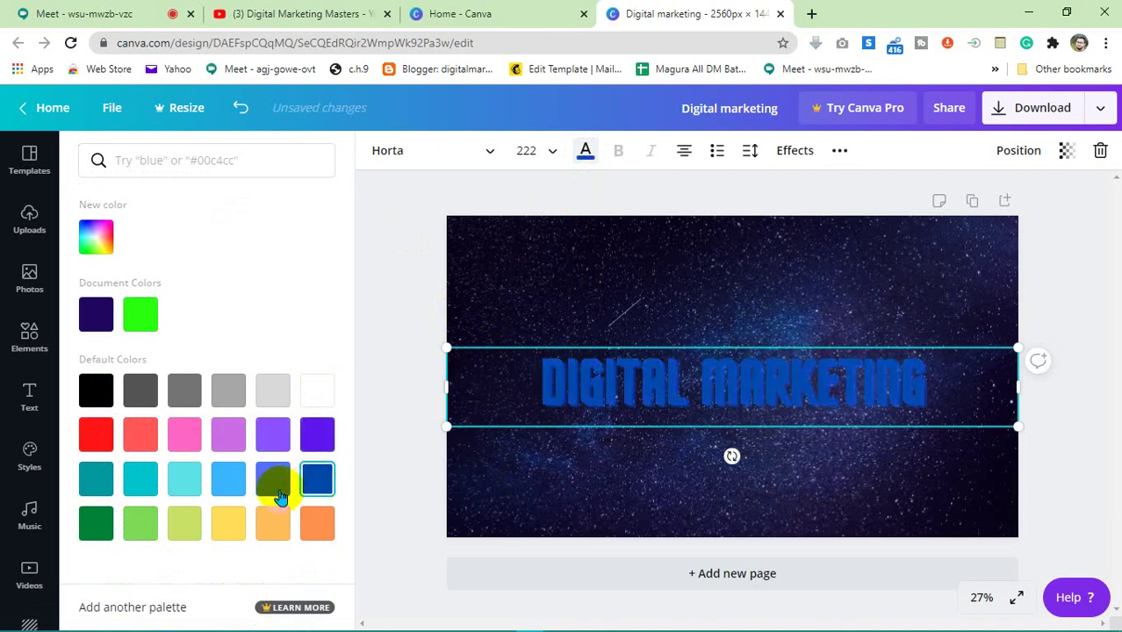
Step: Try lighter blue, orange, lime and yellow default colours on the "DIGITAL MARKETING" text
click(276, 489)
click(273, 525)
click(313, 527)
click(281, 528)
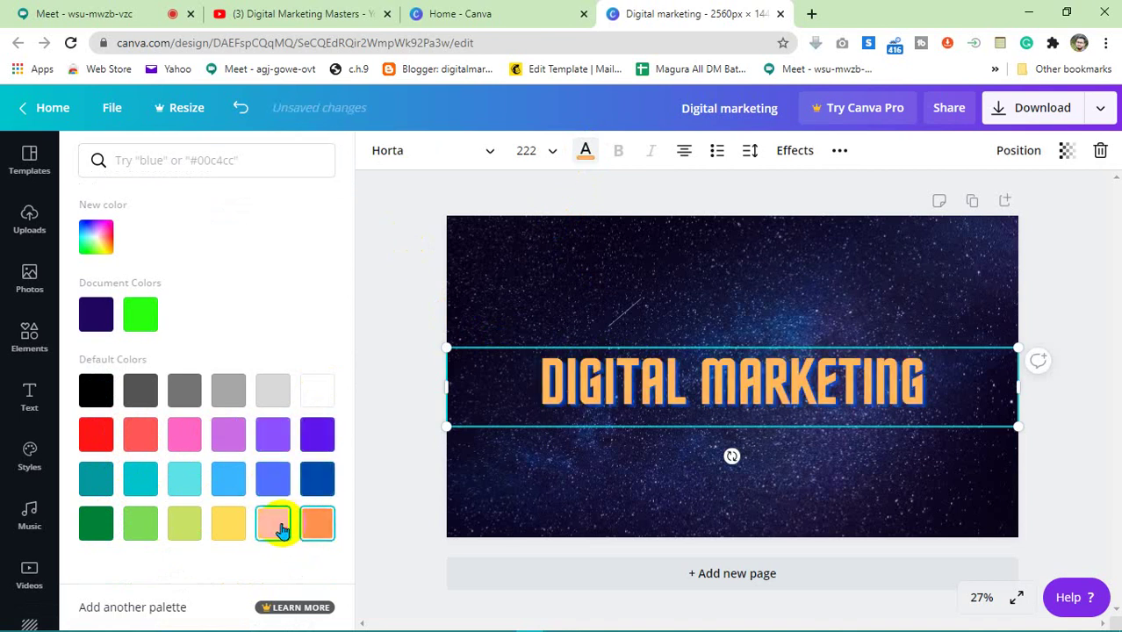
click(226, 525)
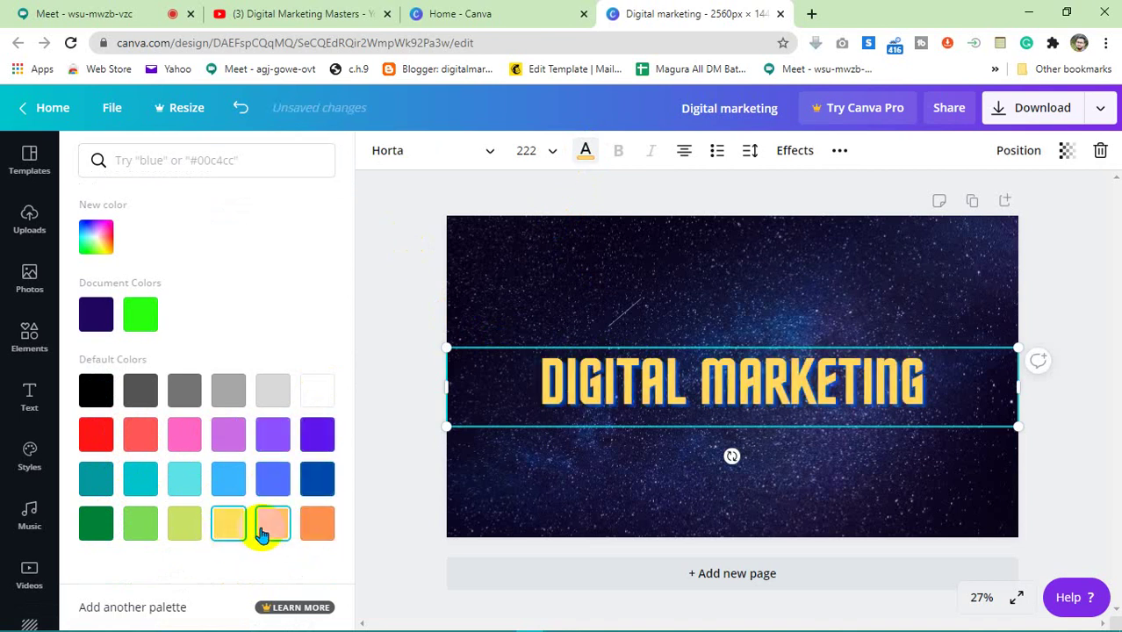
click(193, 531)
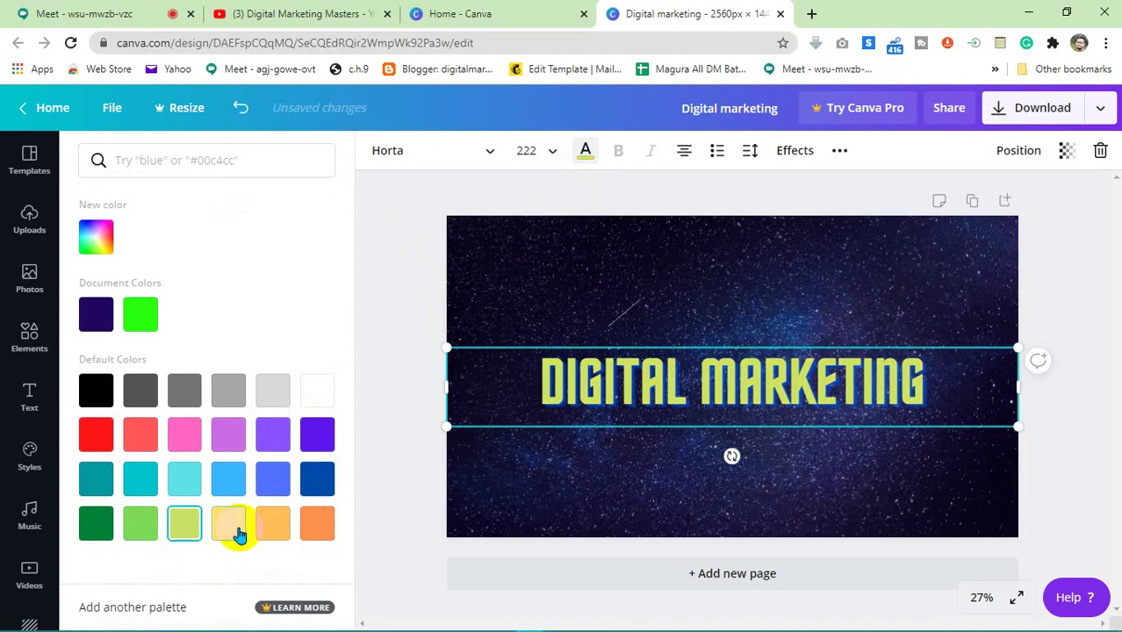
click(239, 530)
click(266, 531)
click(234, 531)
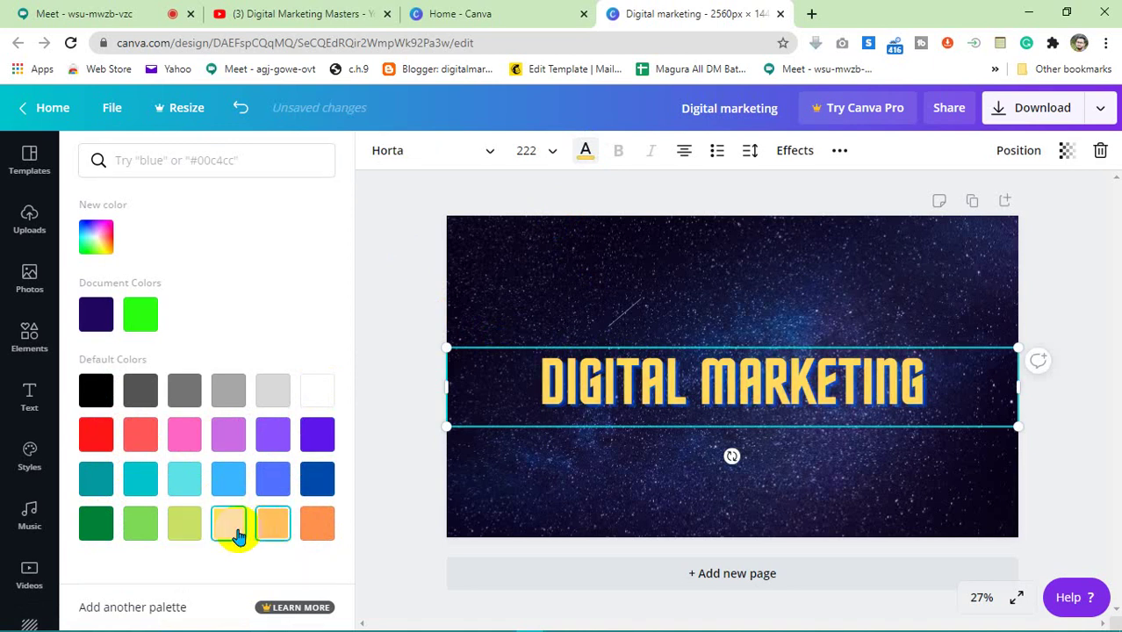
Step: Compare the bright green and dark purple document colours on the "DIGITAL MARKETING" text, and set it to light orange
click(147, 329)
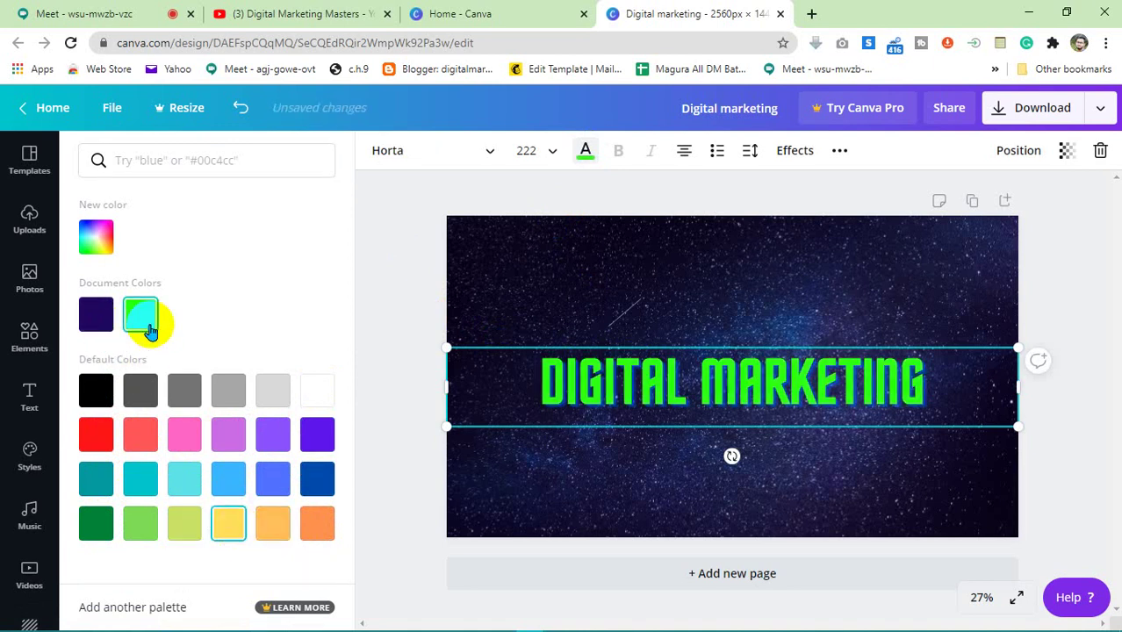
click(98, 318)
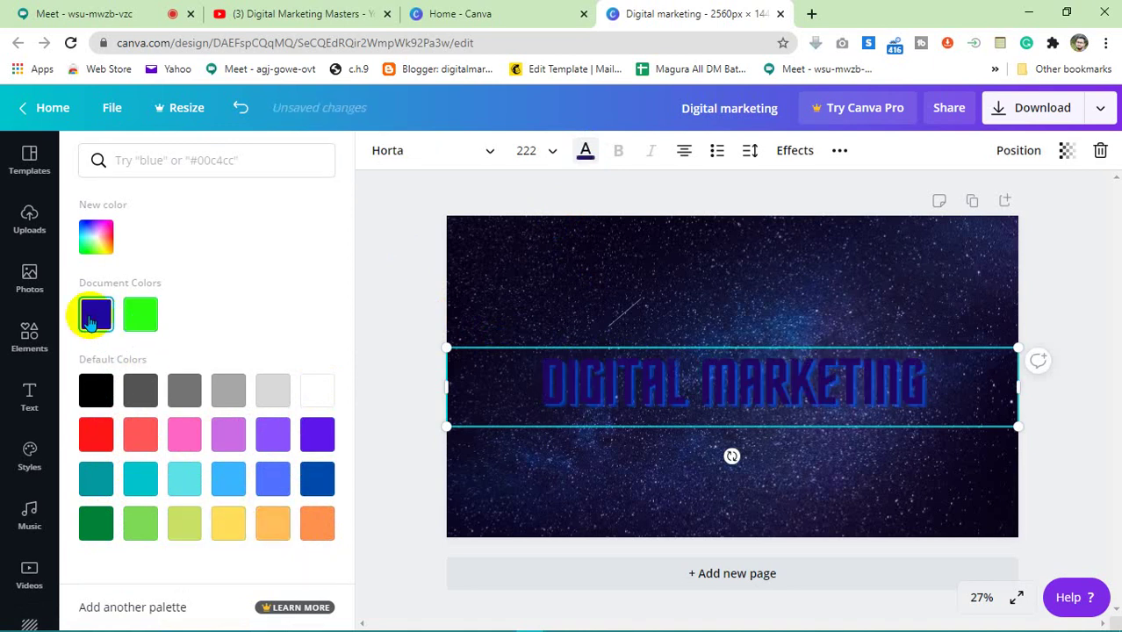
click(136, 323)
click(272, 530)
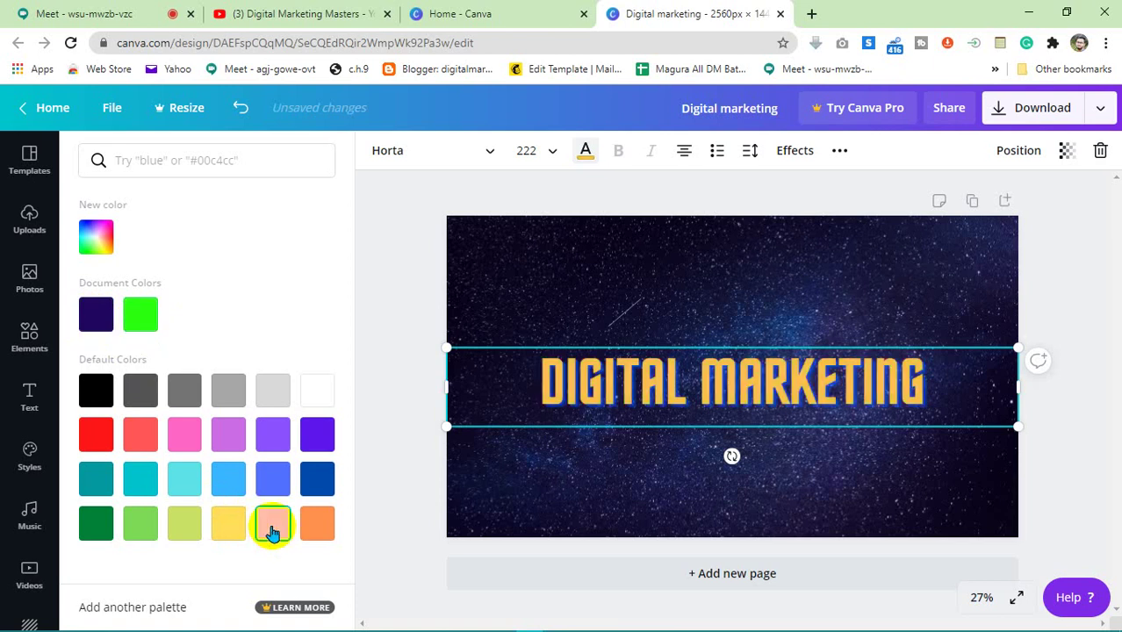
click(143, 316)
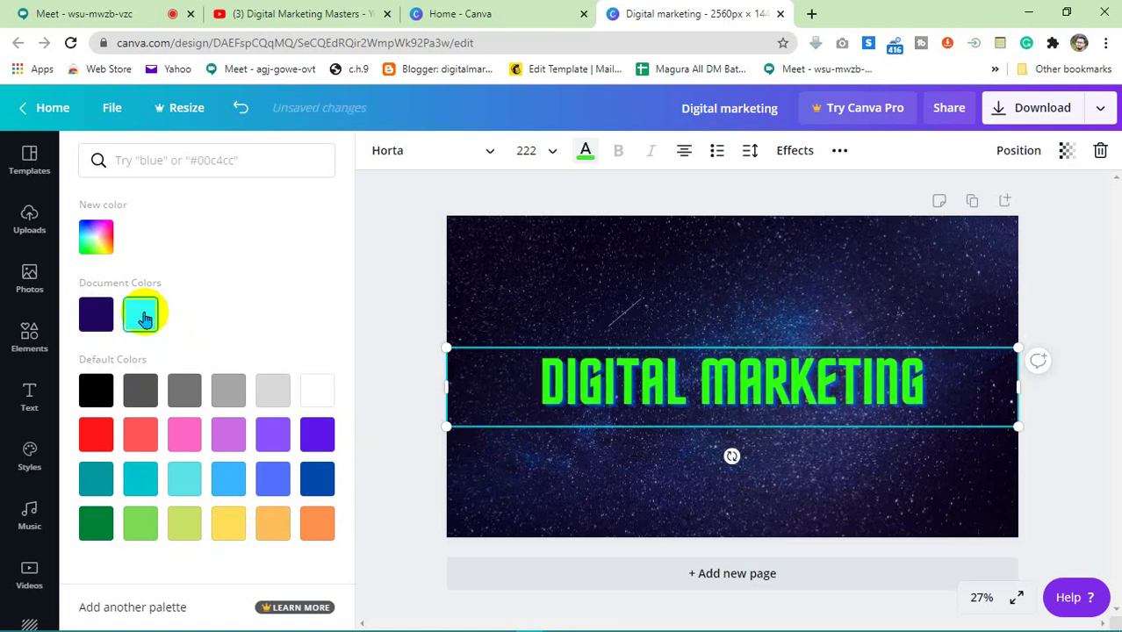
click(275, 529)
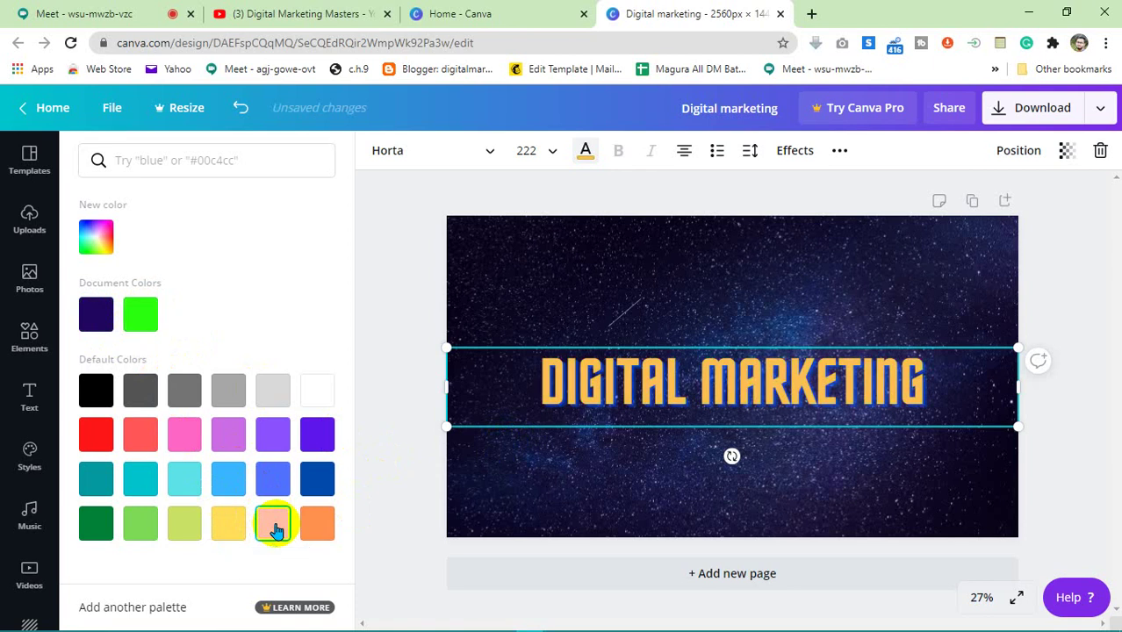
click(407, 350)
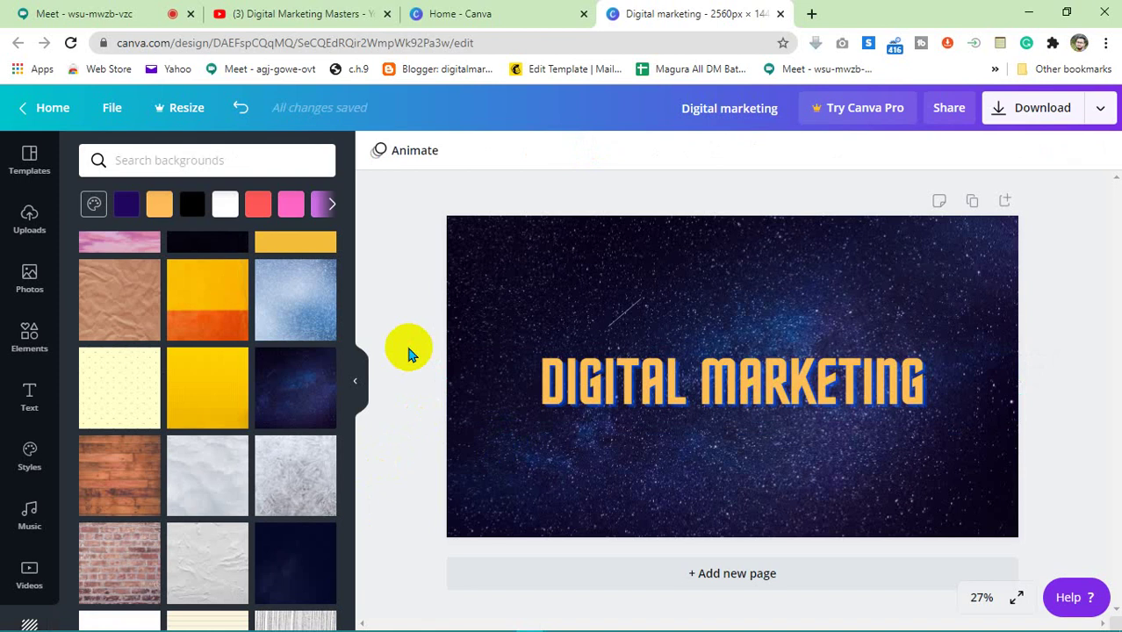
click(546, 381)
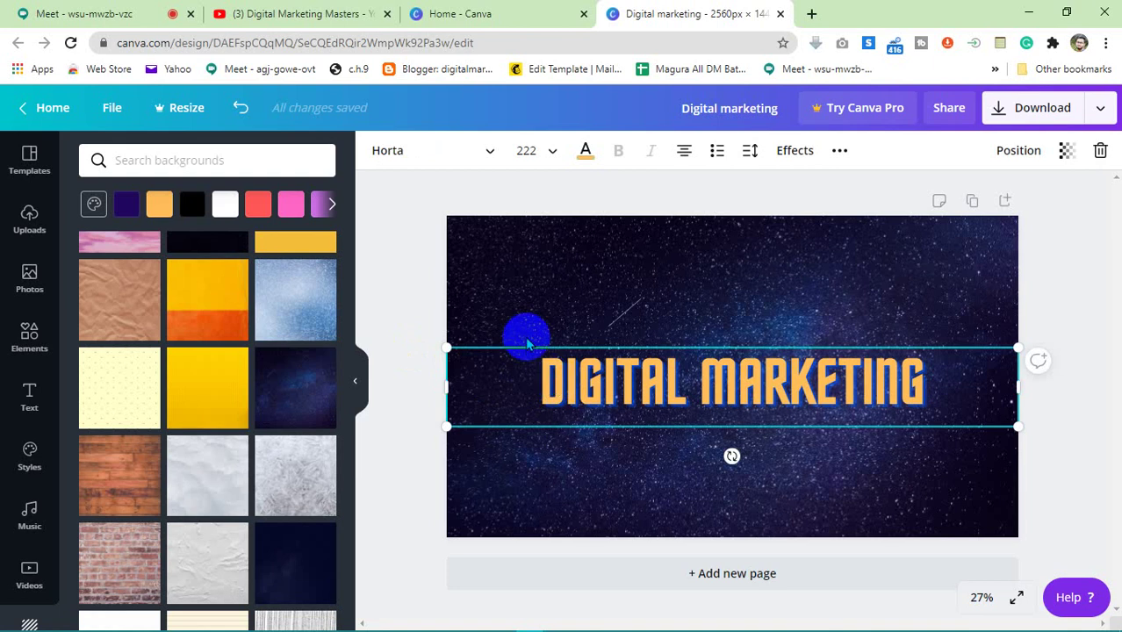
click(416, 272)
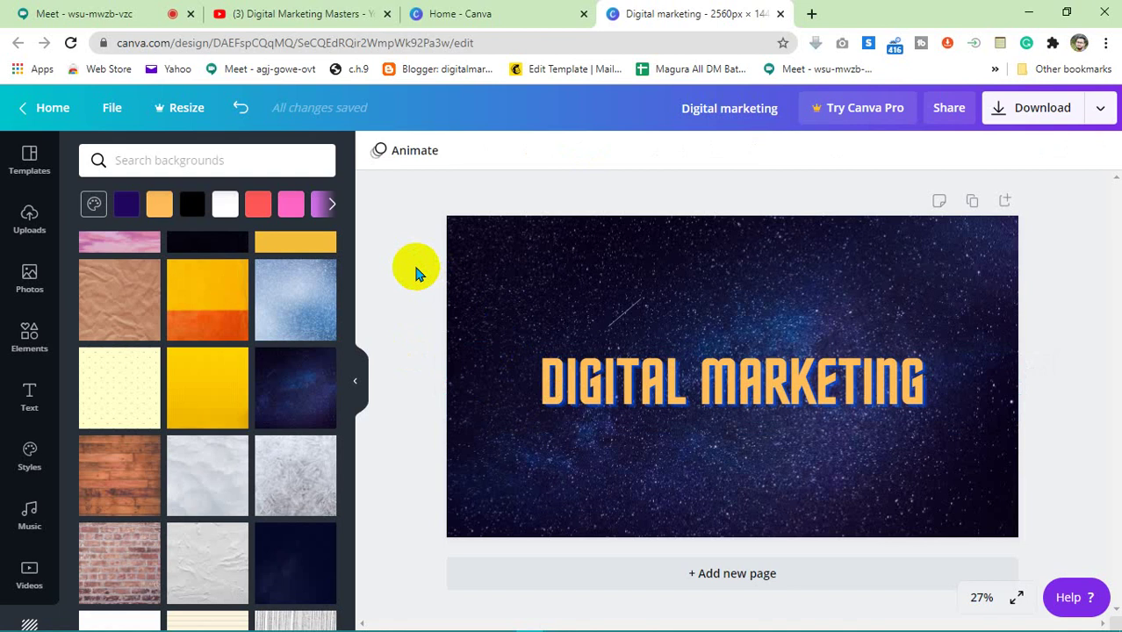
Step: Browse the background library and try the orange water-droplet image as the banner background
scroll(272, 365, down, 5)
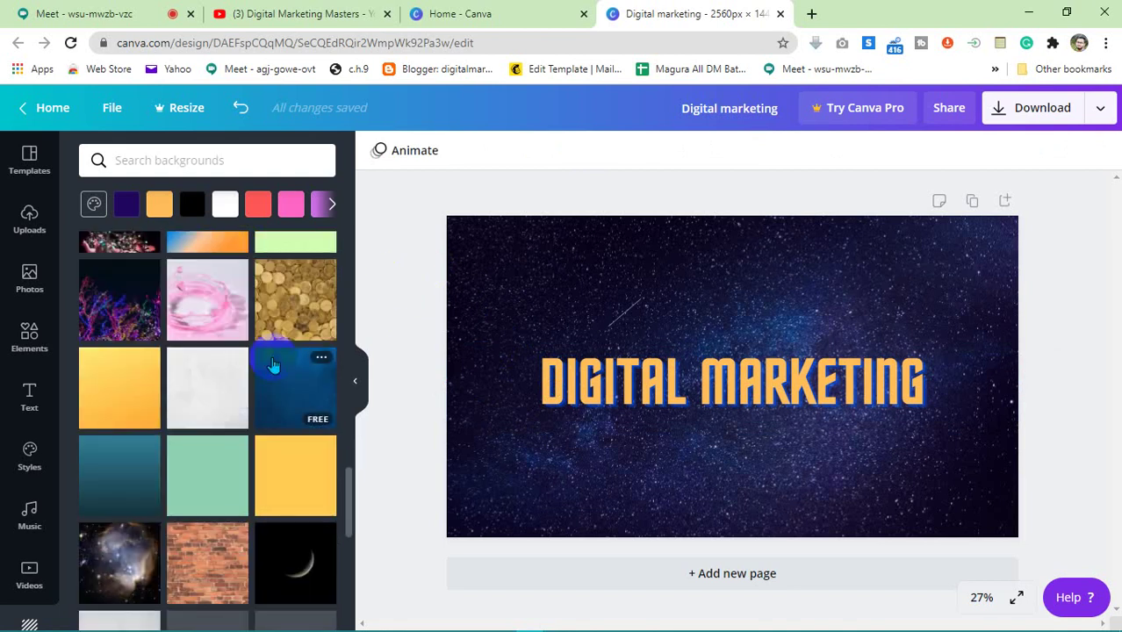
scroll(273, 366, down, 10)
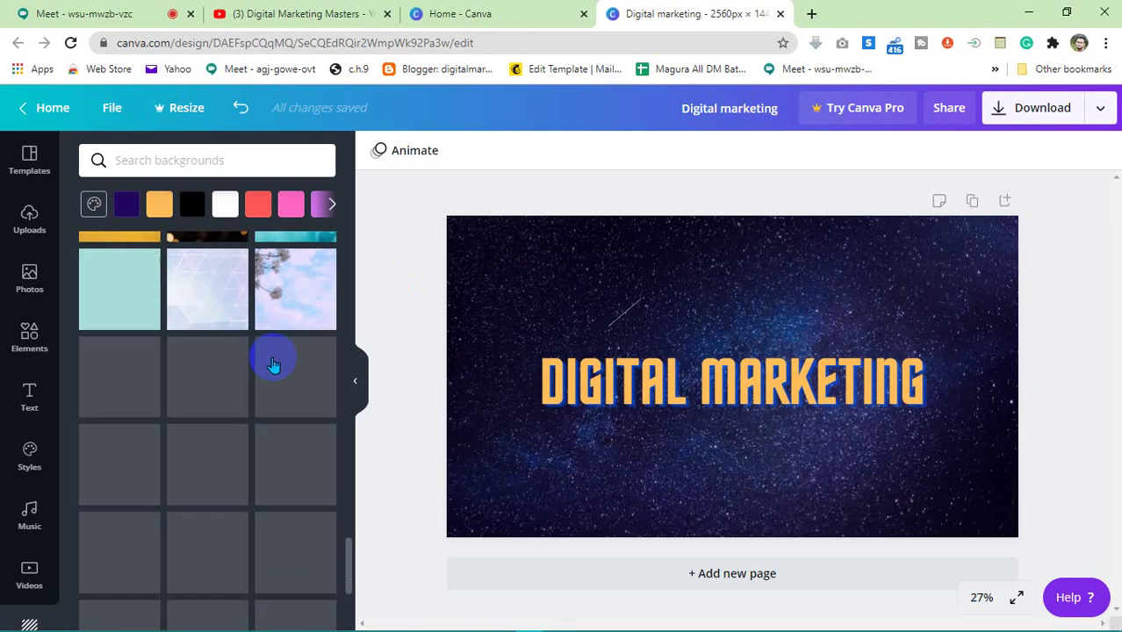
scroll(219, 425, down, 5)
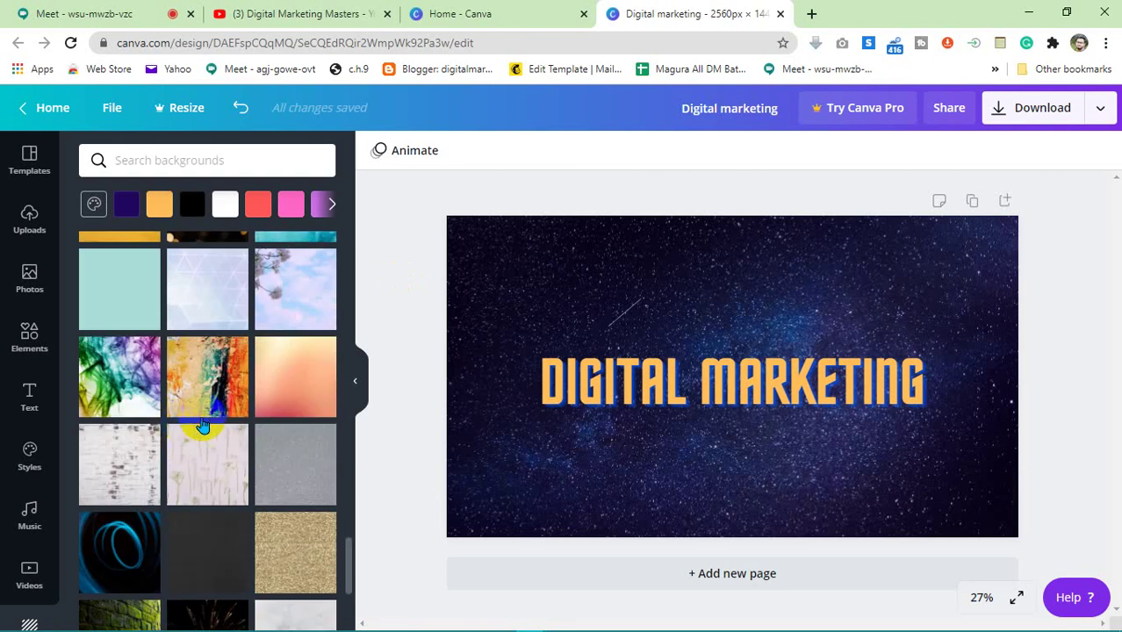
scroll(202, 425, down, 3)
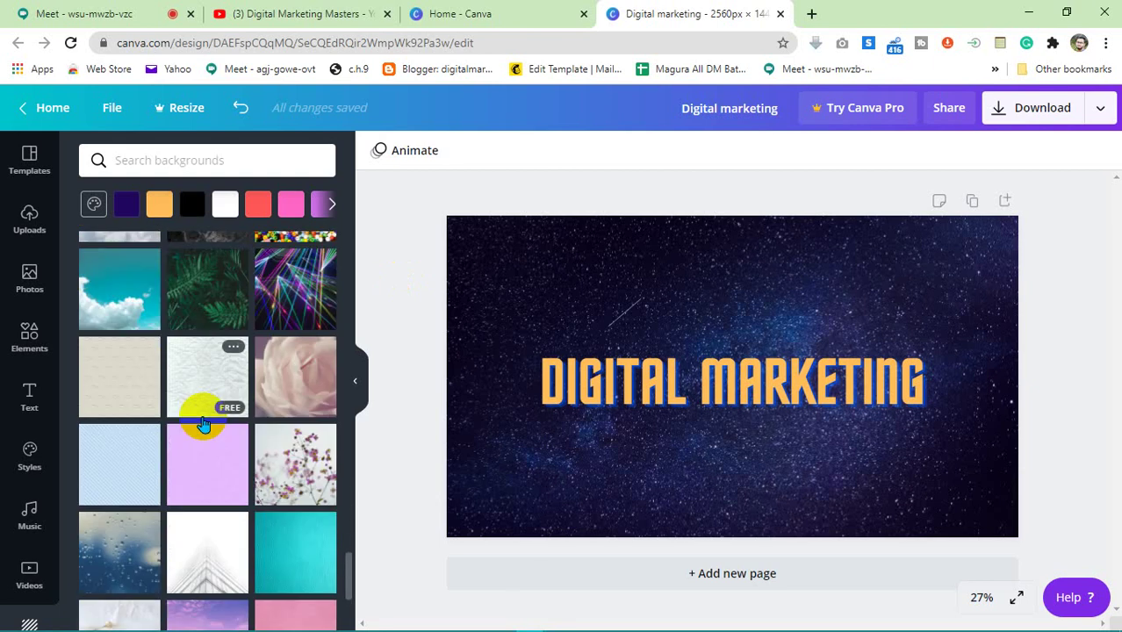
scroll(202, 425, down, 3)
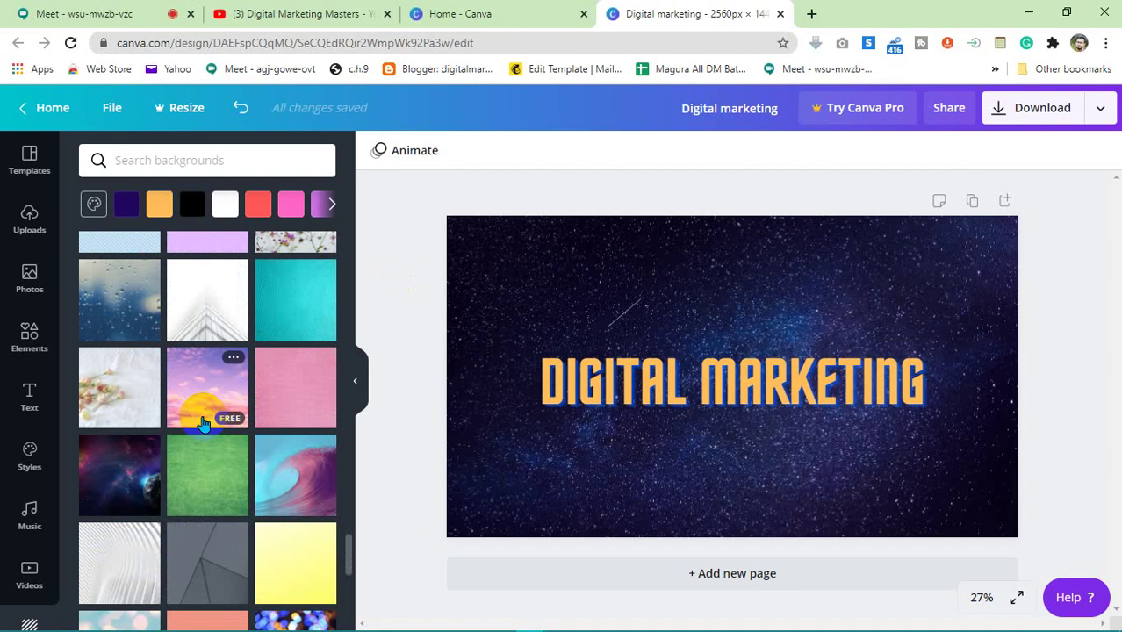
scroll(202, 424, down, 3)
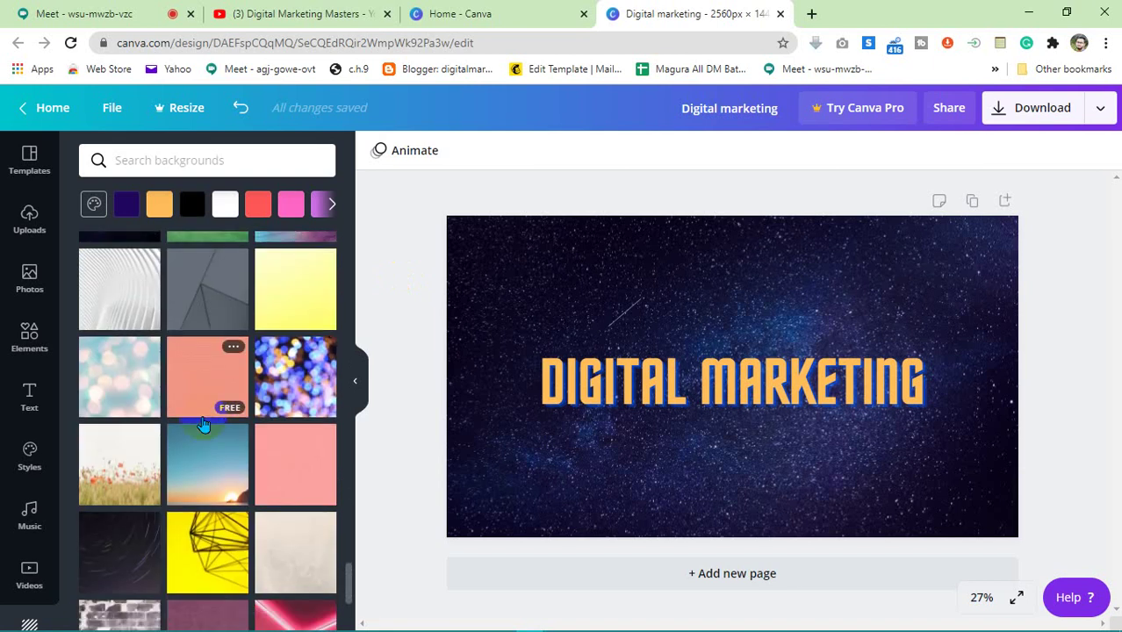
scroll(202, 425, down, 5)
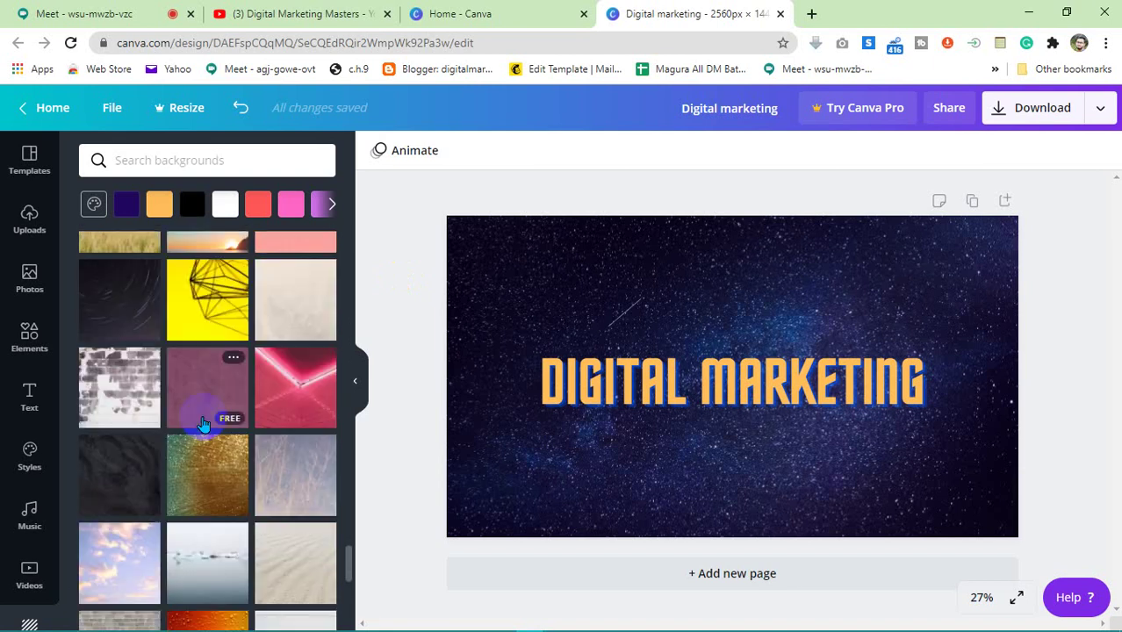
scroll(202, 425, down, 3)
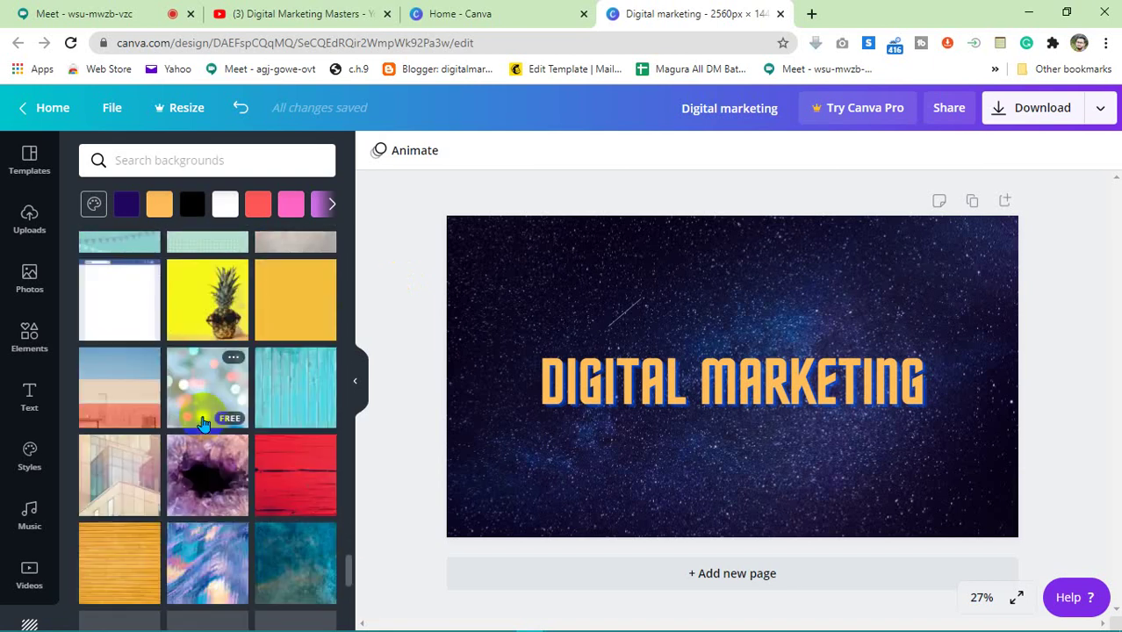
scroll(202, 425, up, 3)
scroll(202, 424, down, 3)
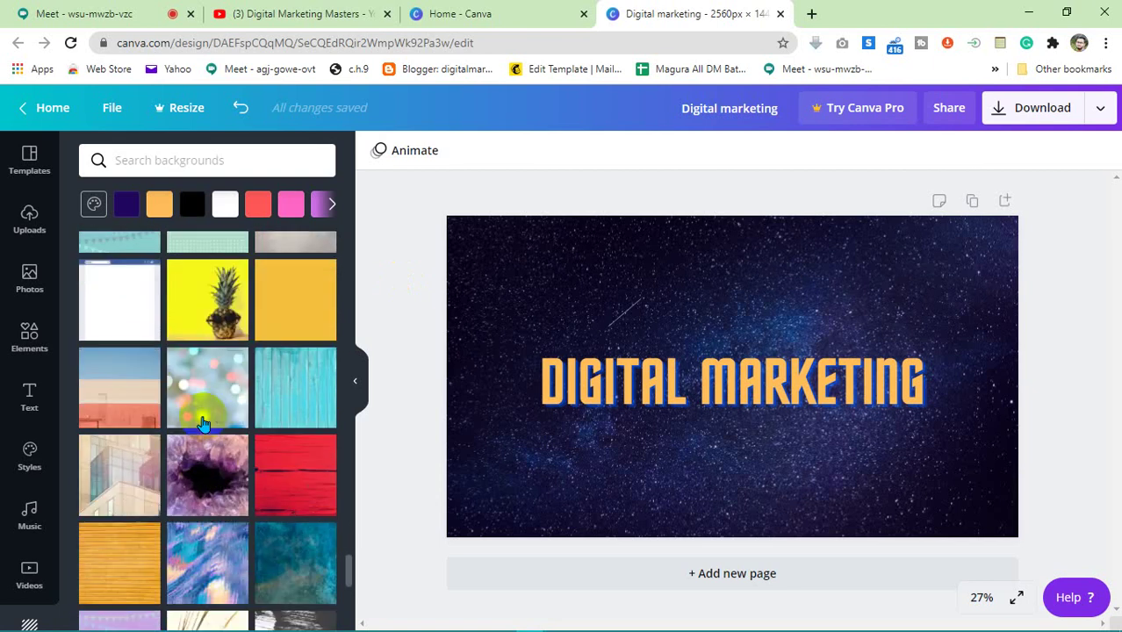
scroll(202, 424, up, 3)
click(200, 406)
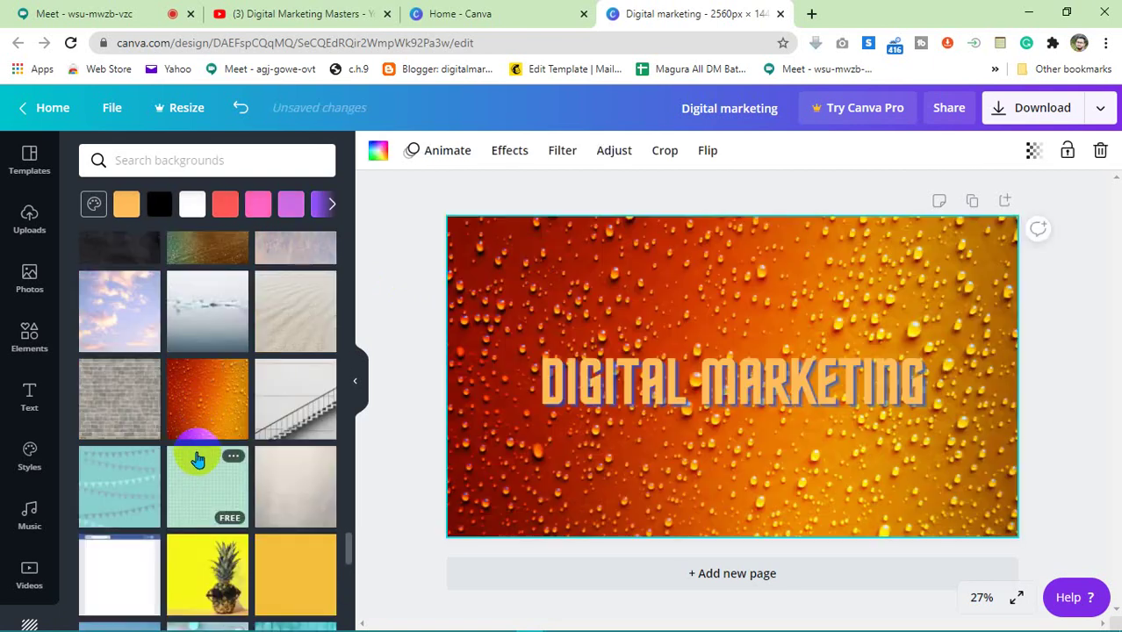
Step: Try dark green, light green, lime and teal default colours on the "DIGITAL MARKETING" text
click(615, 412)
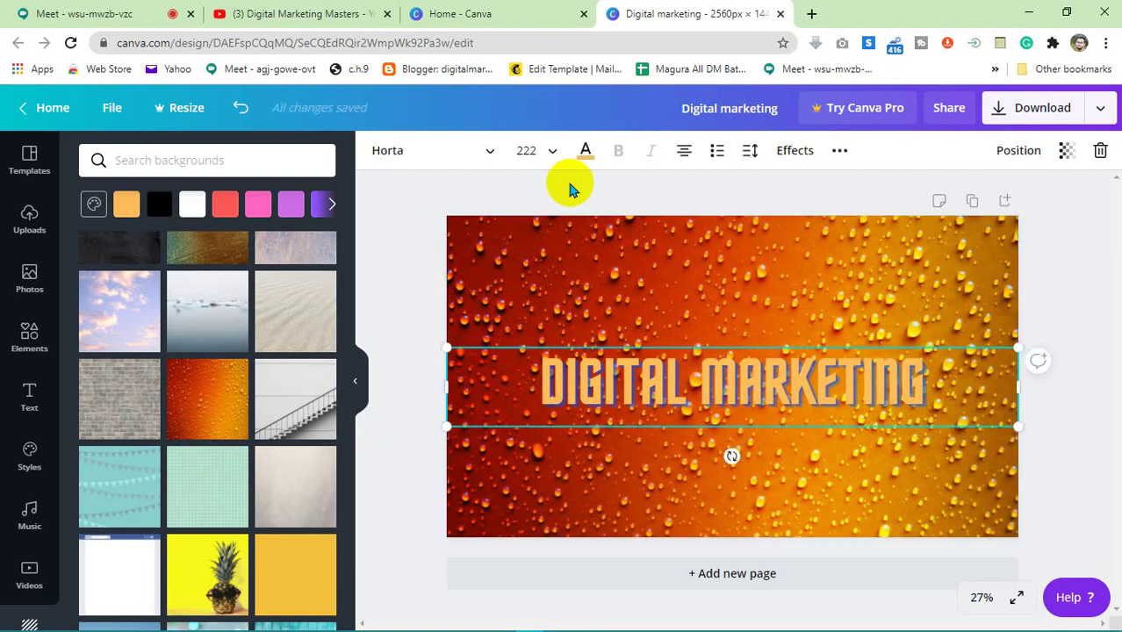
click(586, 150)
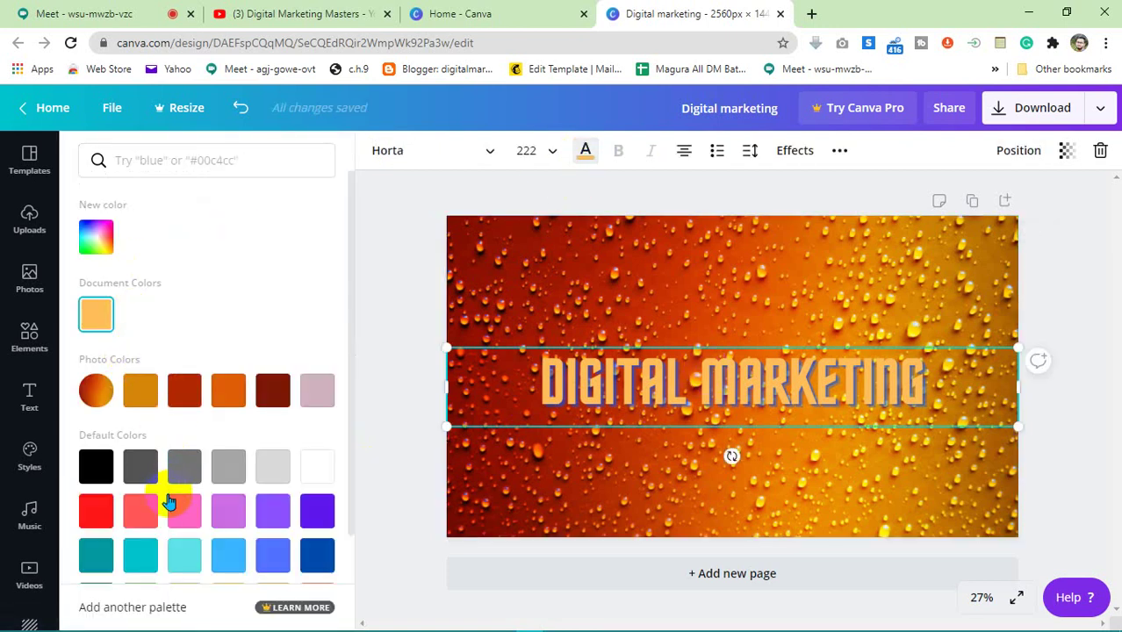
scroll(169, 501, down, 1)
click(97, 545)
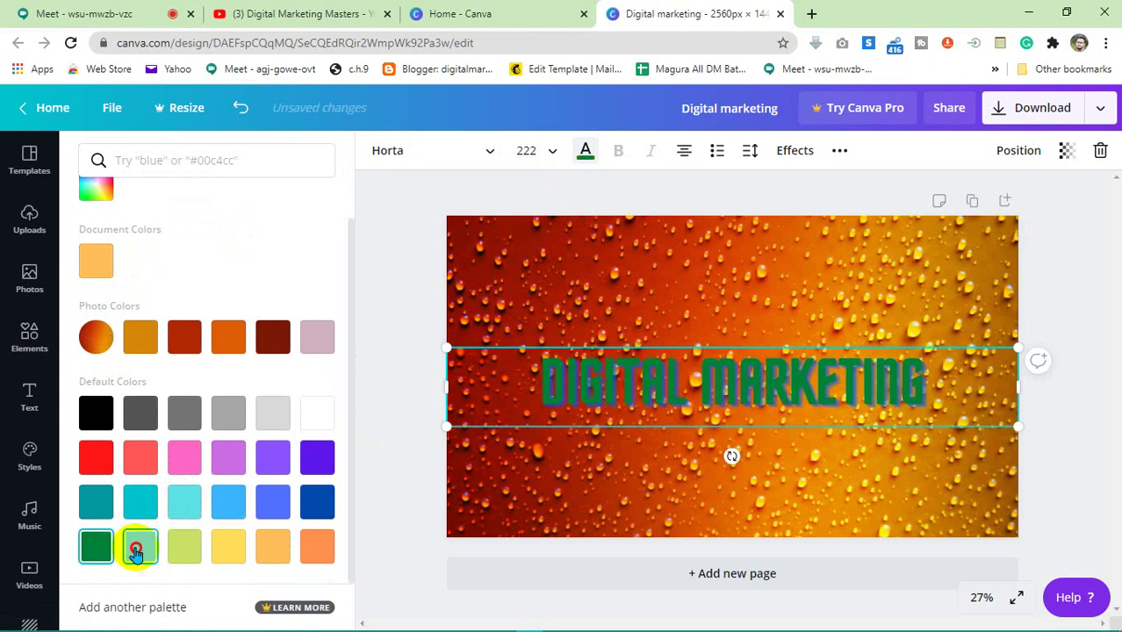
click(136, 549)
click(184, 543)
click(97, 504)
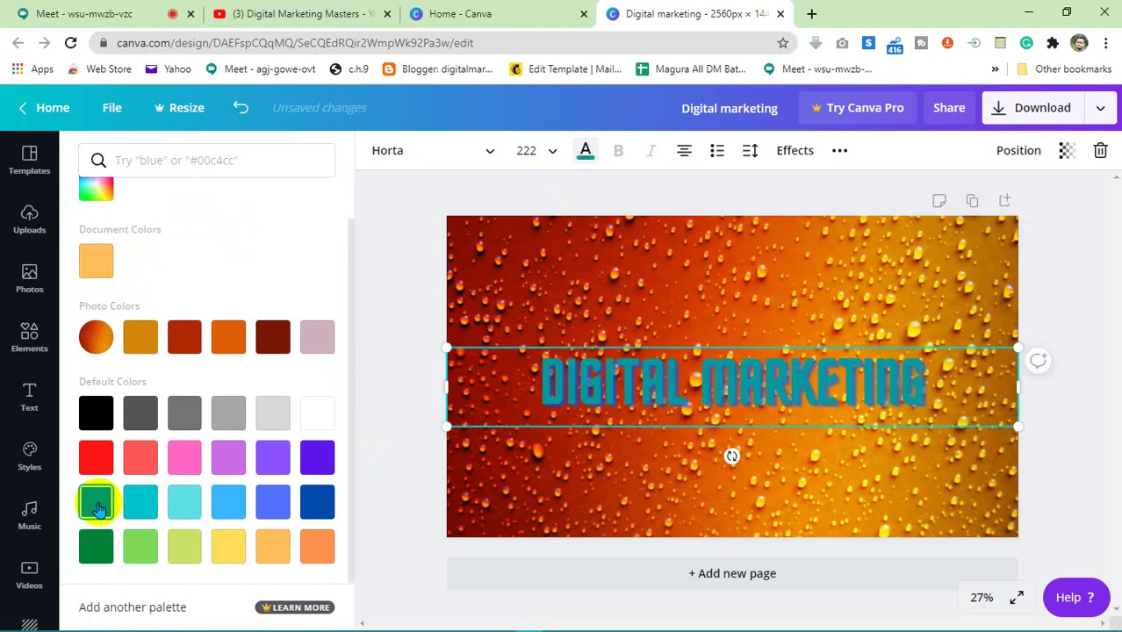
Step: Try orange, dark blue and white default colours on the "DIGITAL MARKETING" text and deselect it
click(315, 547)
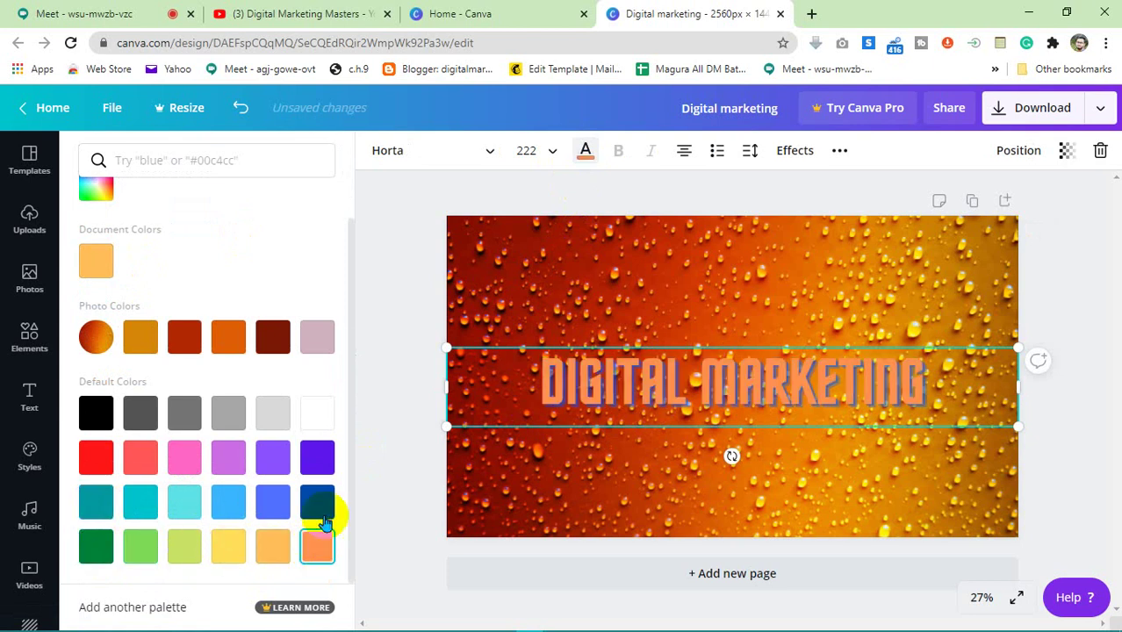
click(319, 505)
click(313, 419)
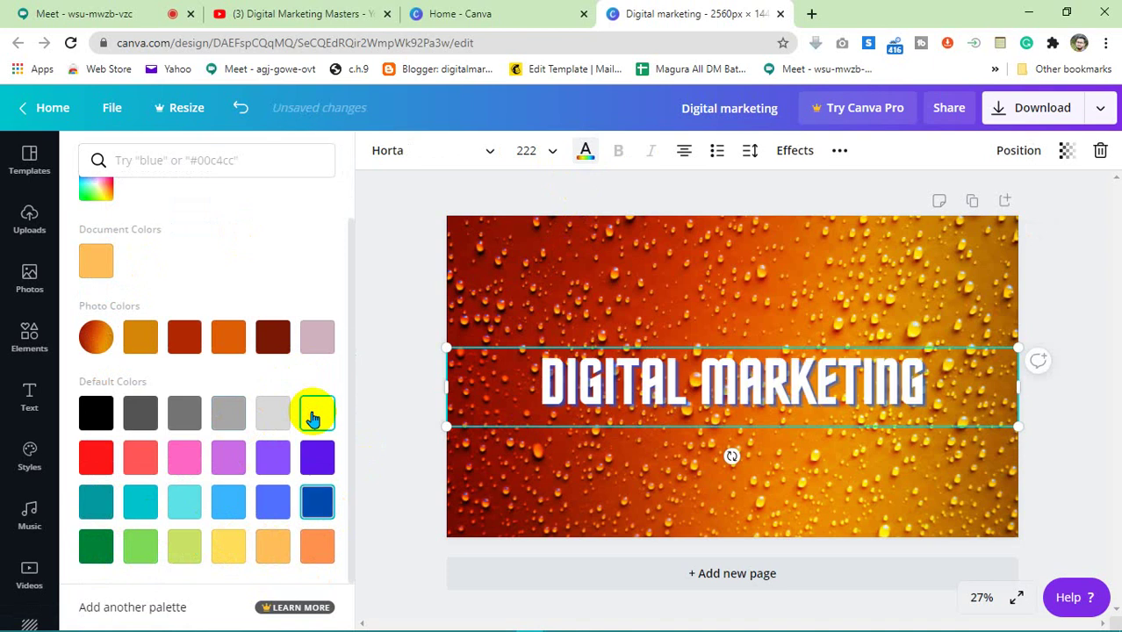
click(413, 267)
click(412, 269)
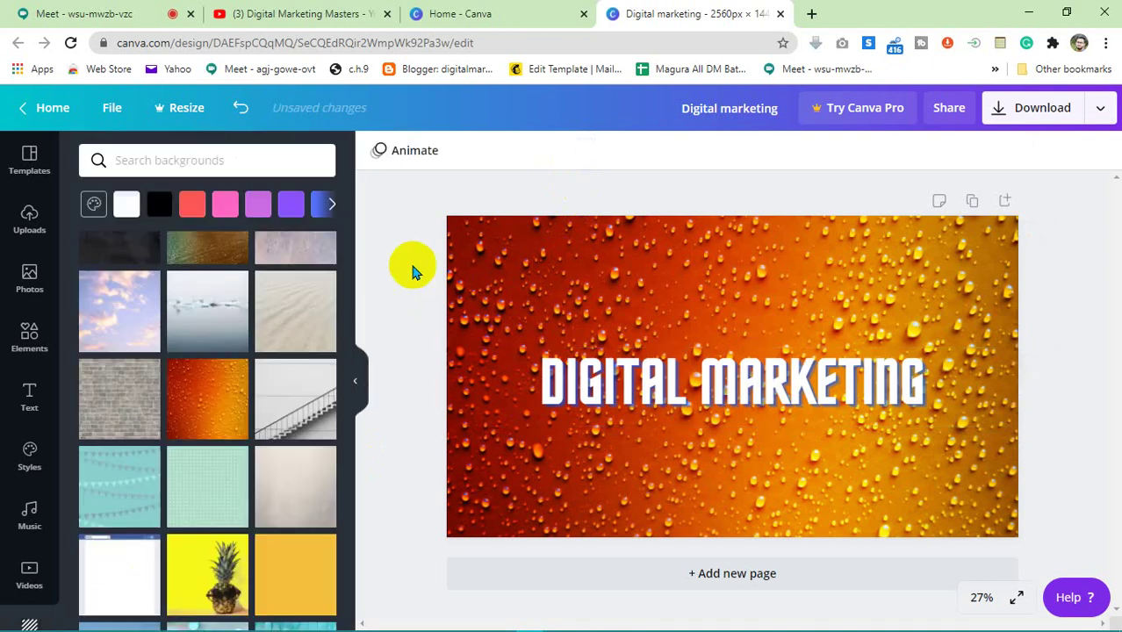
Step: Undo the text colour trials and the background change, back to the starry background with light orange text
key(ctrl+z)
key(ctrl+z)
key(ctrl+z)
key(ctrl+z)
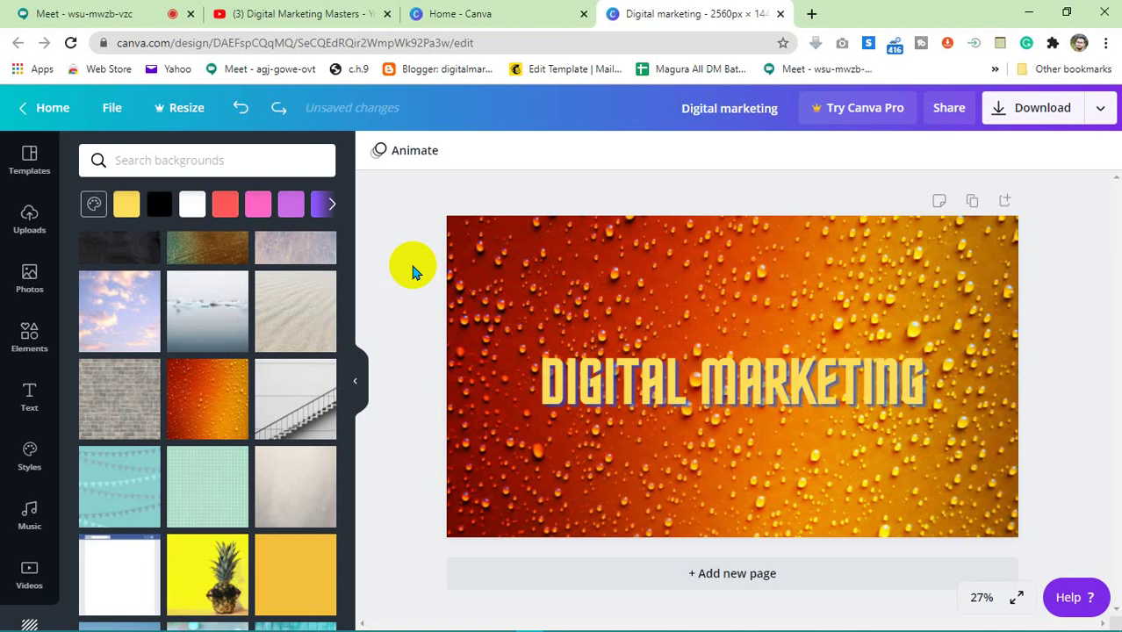
key(ctrl+z)
key(ctrl+z)
key(ctrl+z)
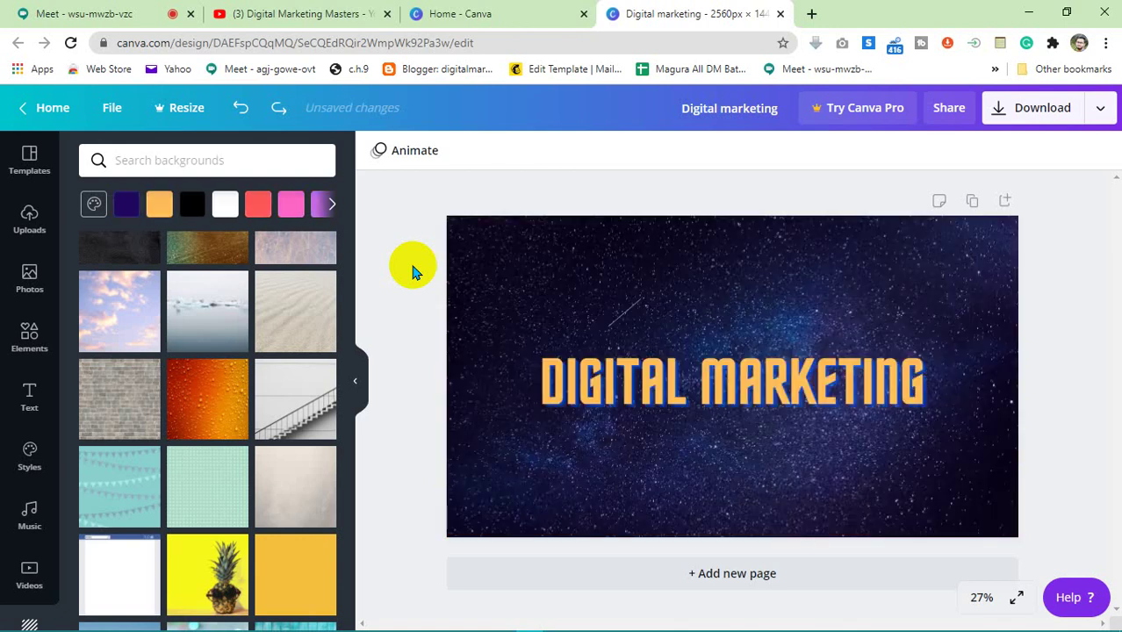
Step: Switch to the Google Meet call, turn on the microphone, and return to the Canva banner, dismissing the presenting notification
click(96, 13)
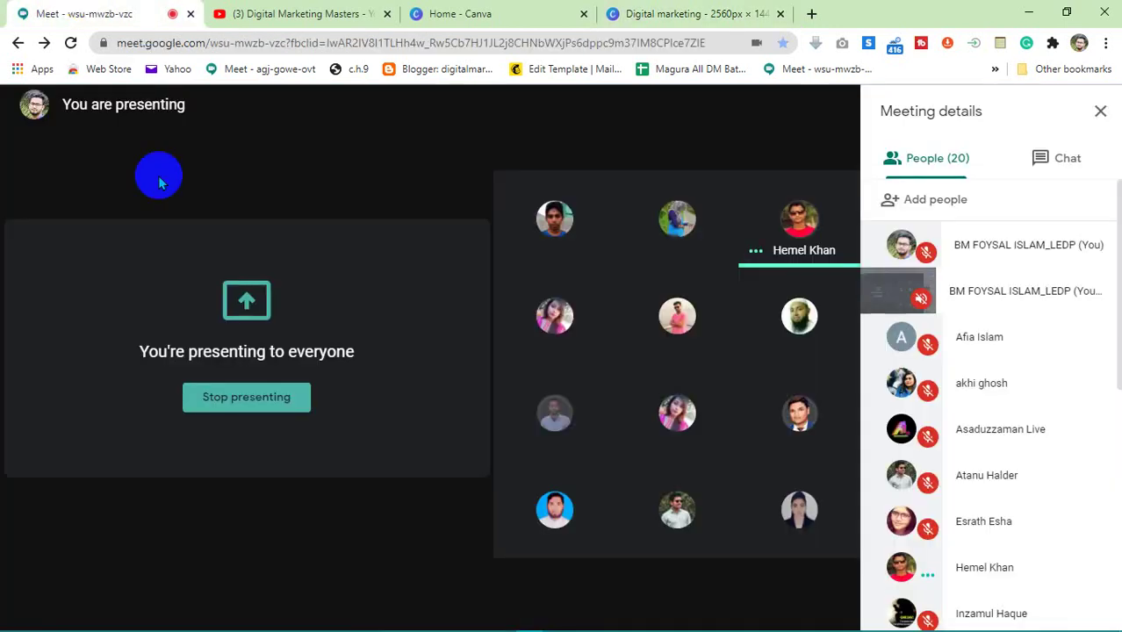
click(354, 594)
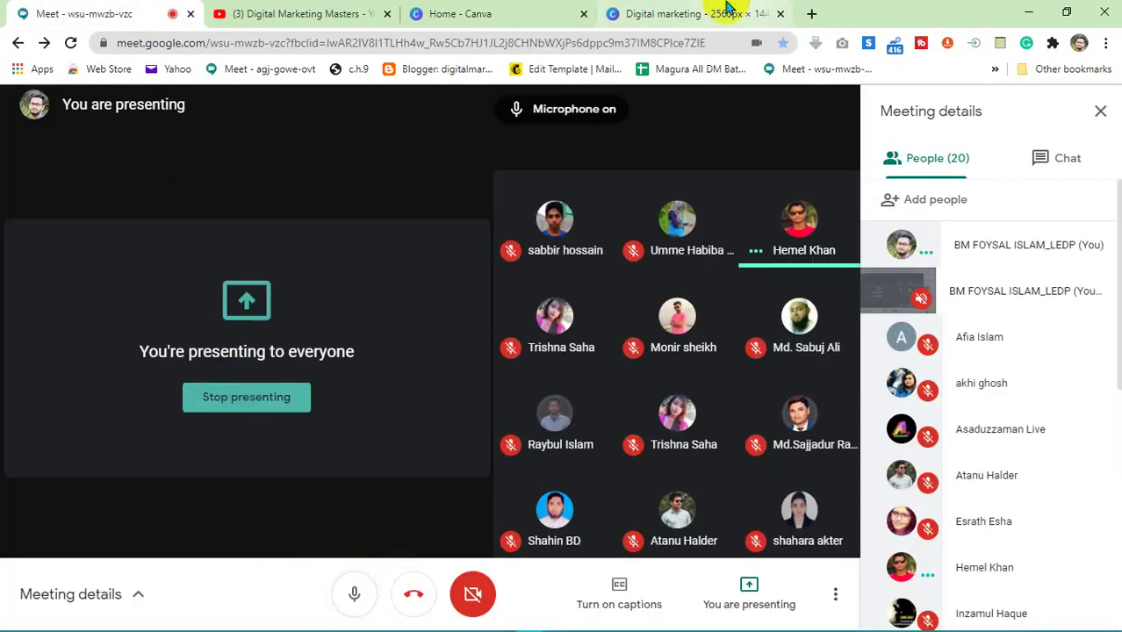
click(669, 12)
click(494, 282)
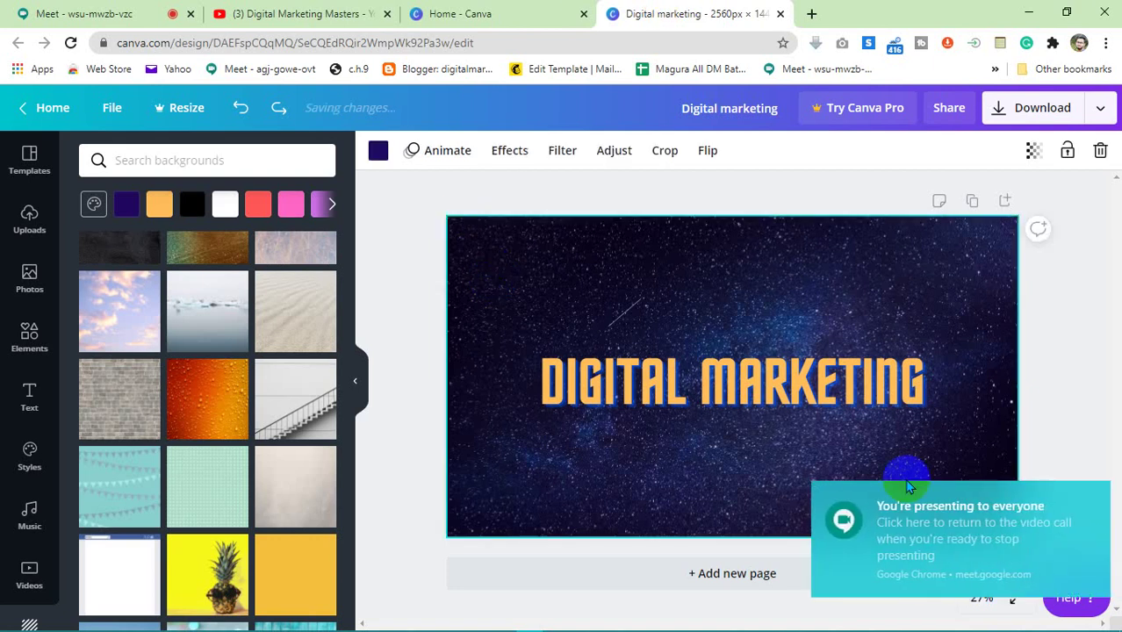
click(1095, 497)
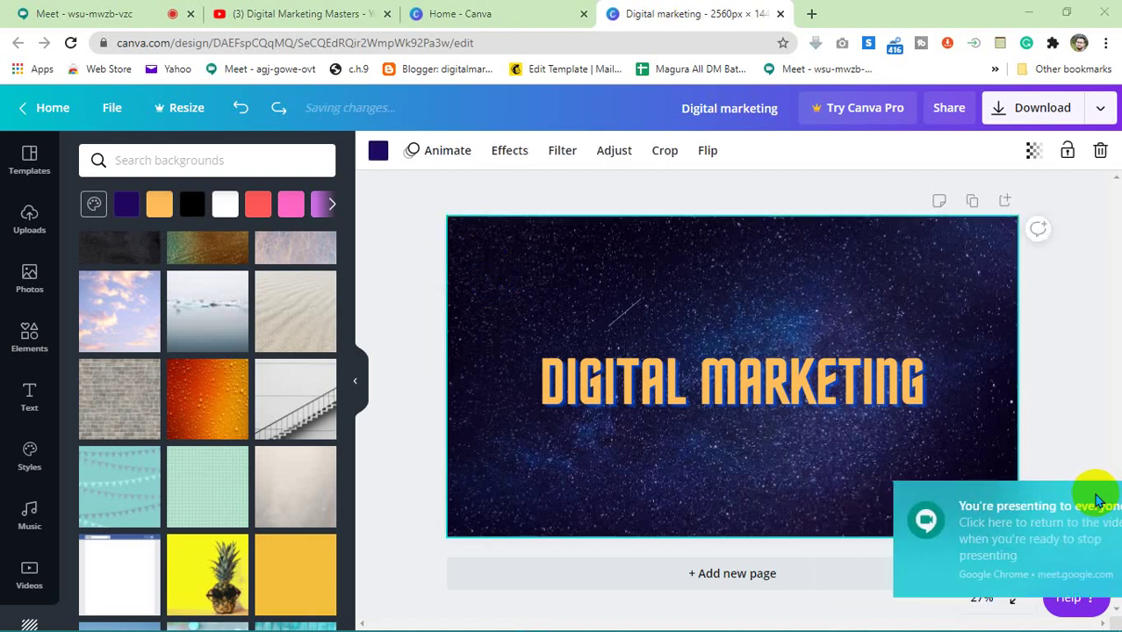
click(379, 230)
click(545, 339)
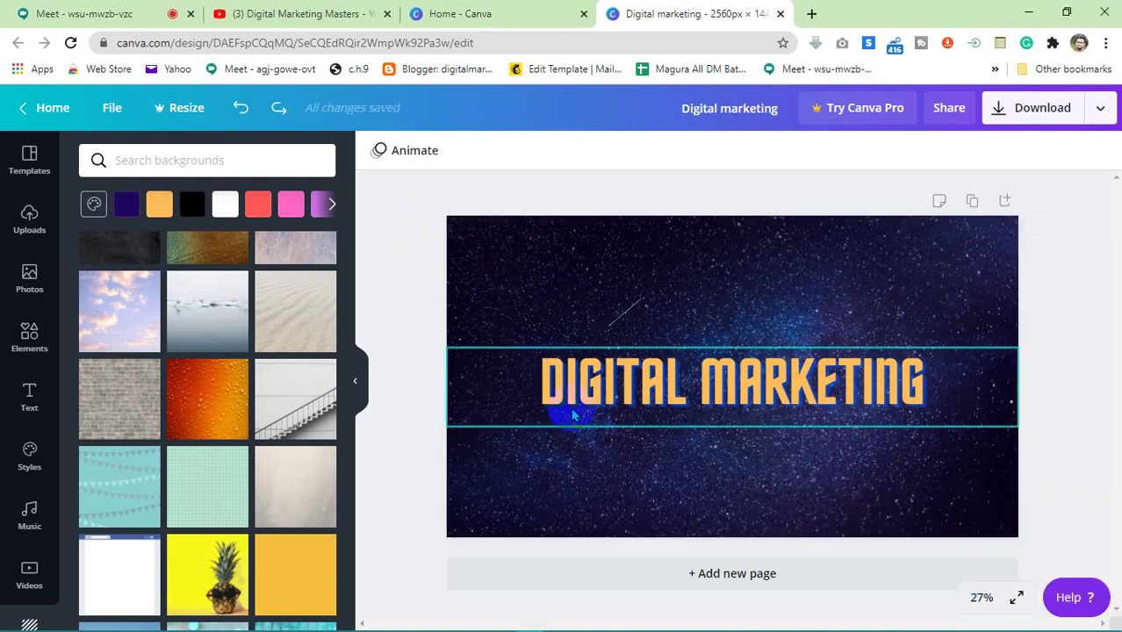
click(375, 330)
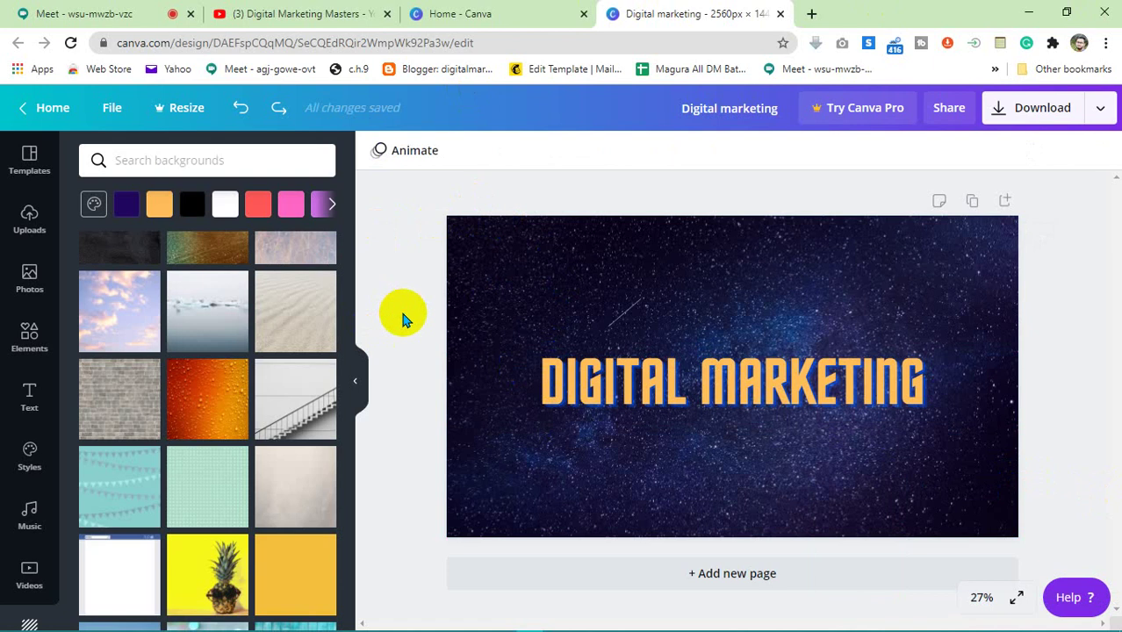
click(476, 325)
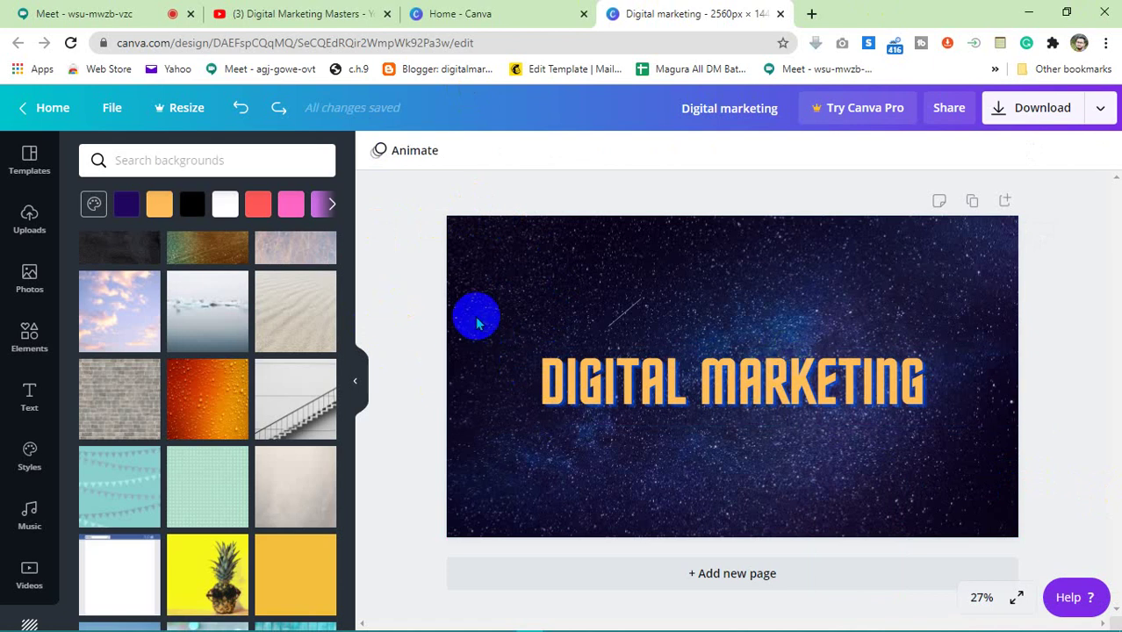
click(589, 330)
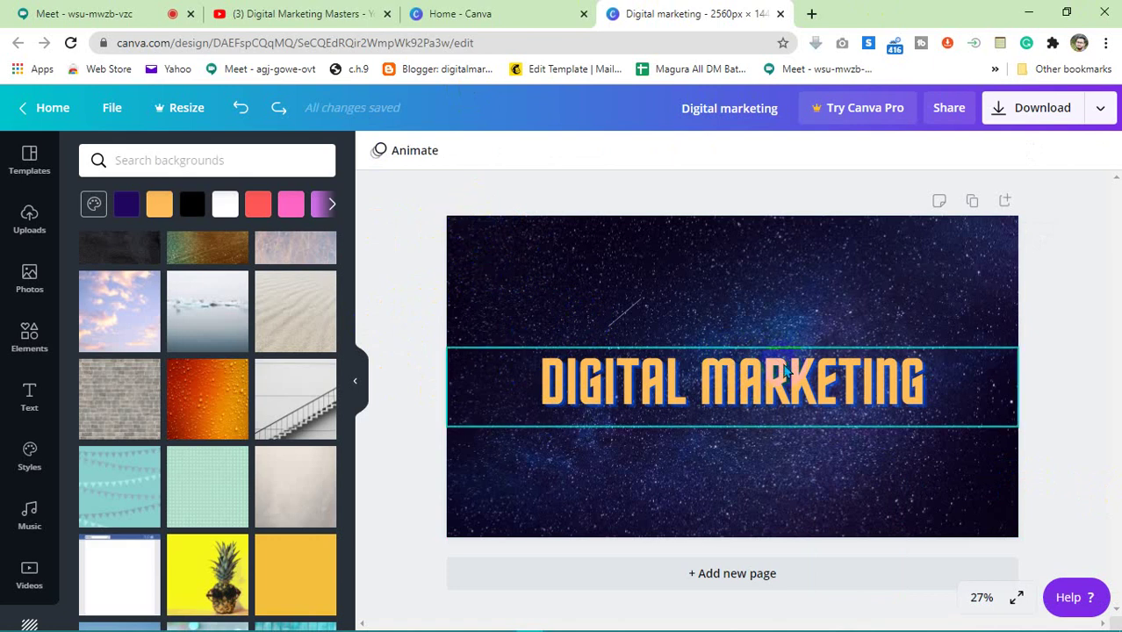
Step: Nudge the "DIGITAL MARKETING" text very slightly downward on the banner and leave it selected
mouse_move(783, 370)
mouse_down()
mouse_move(771, 376)
mouse_move(779, 368)
mouse_up()
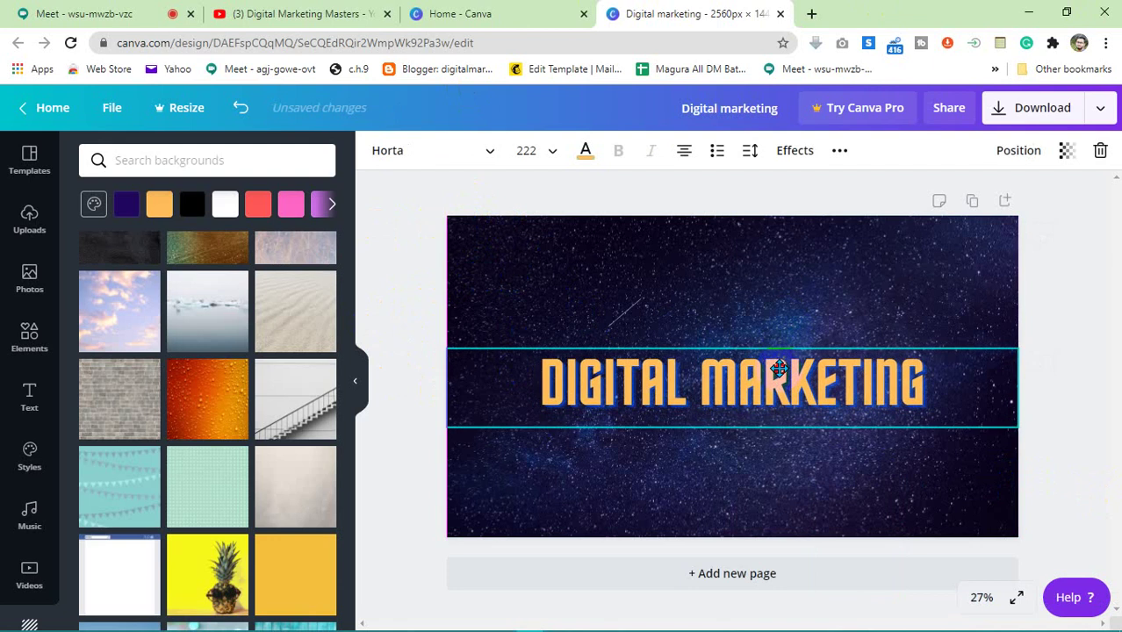
click(402, 355)
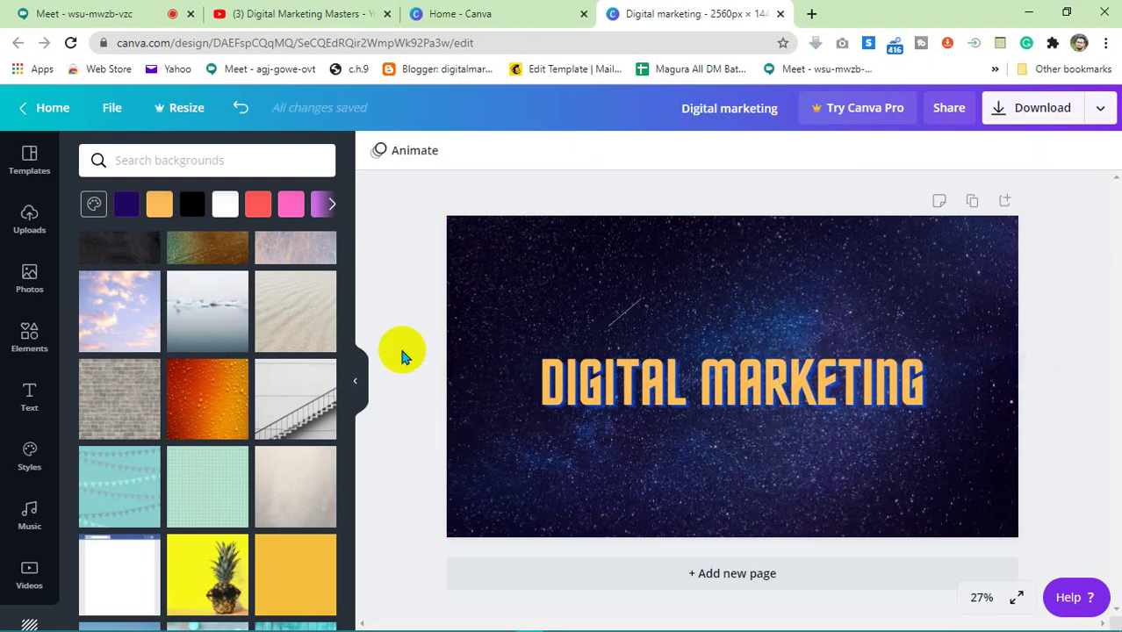
click(623, 383)
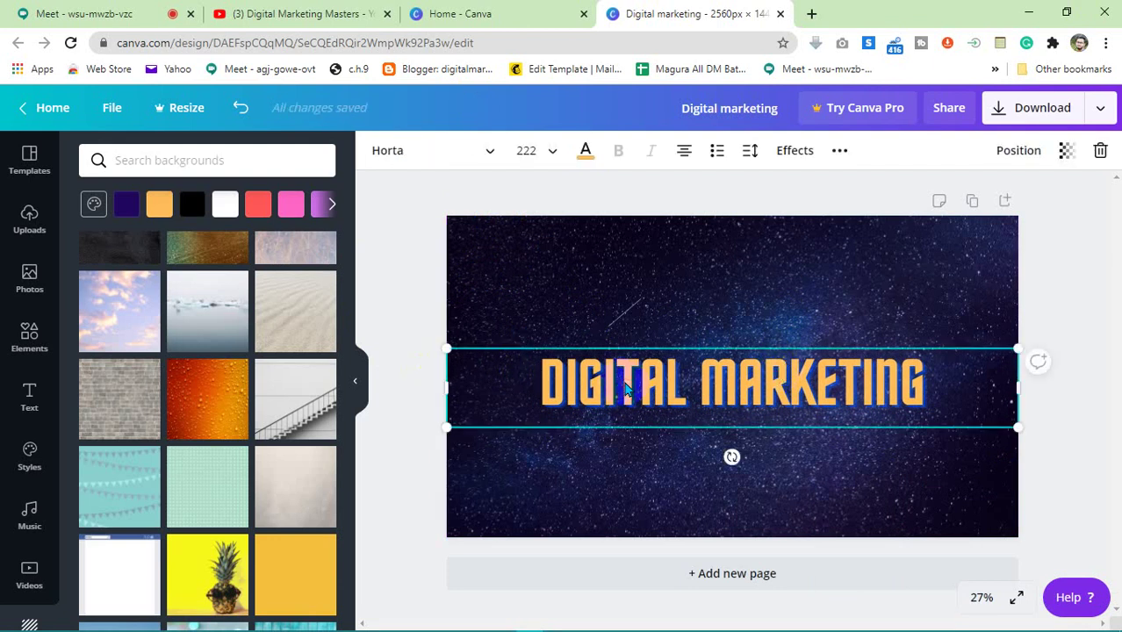
click(392, 281)
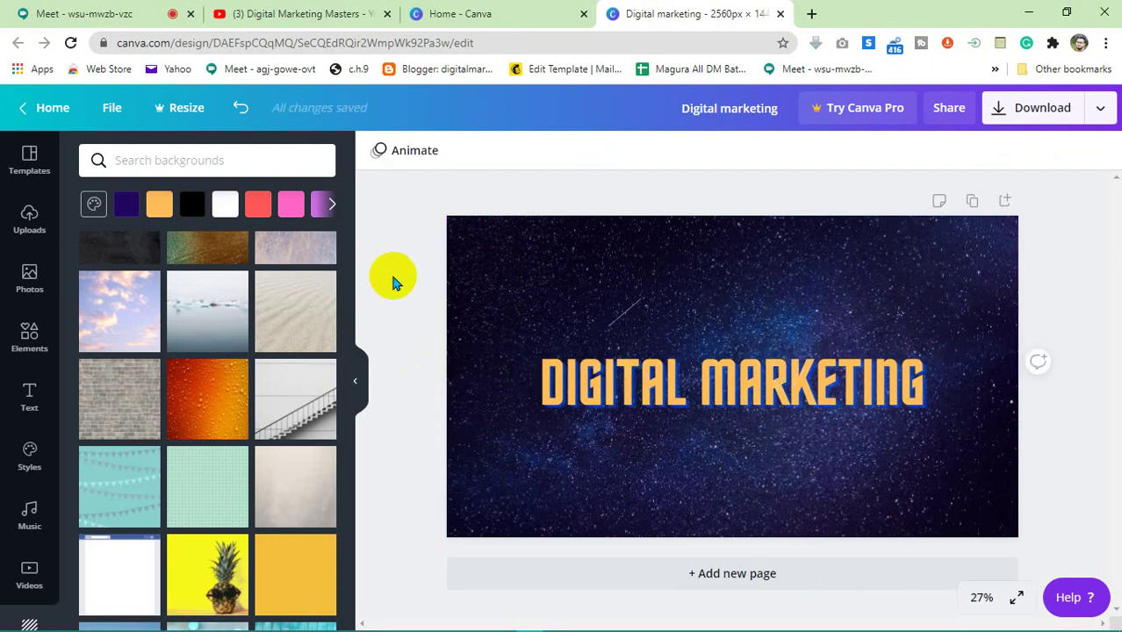
click(911, 386)
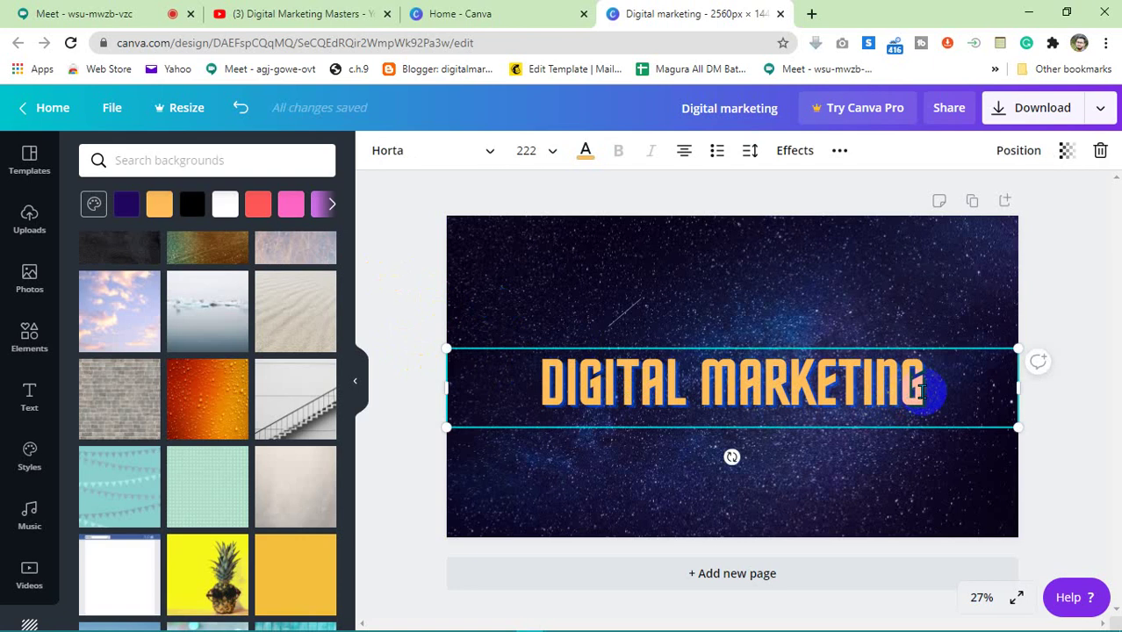
Step: Extend the banner text to read "DIGITAL MARKETING MASTERS"
click(921, 392)
text(B)
key(BackSpace)
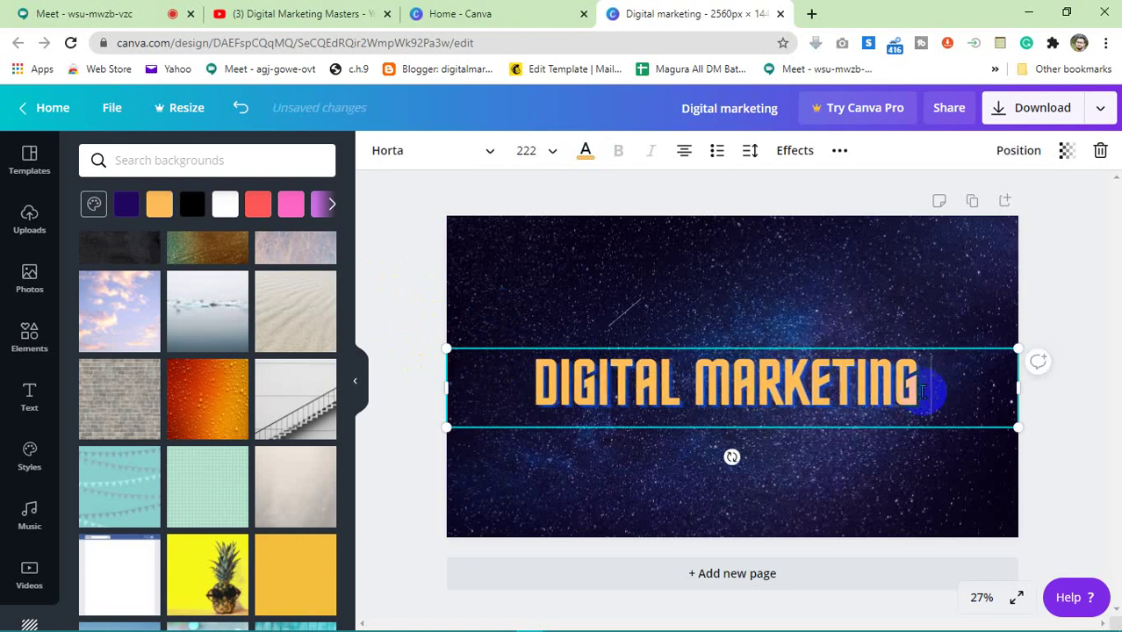
text(MAS)
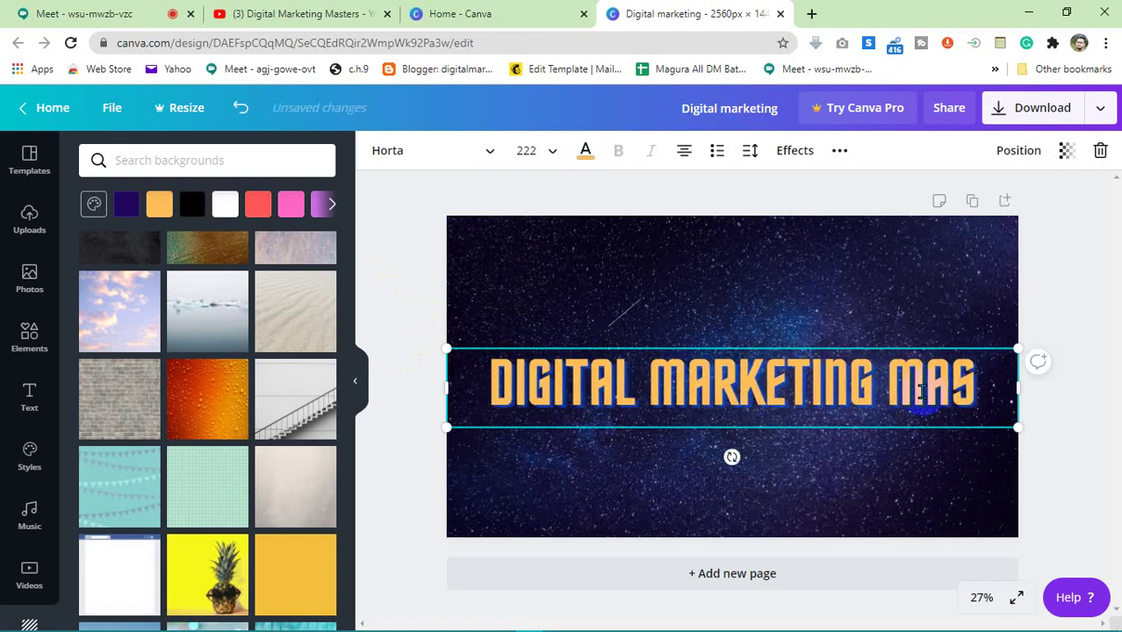
text(TERS)
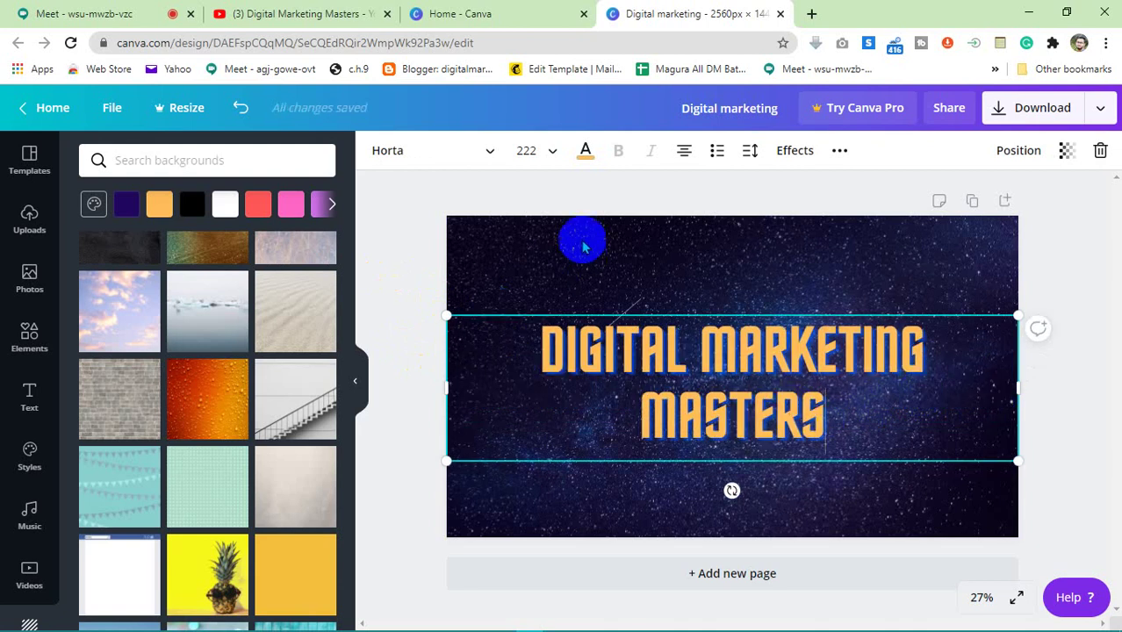
Step: Try a slightly smaller font size on the whole "DIGITAL MARKETING MASTERS" text, and undo the accidental deletion of the text
drag(869, 417, 534, 340)
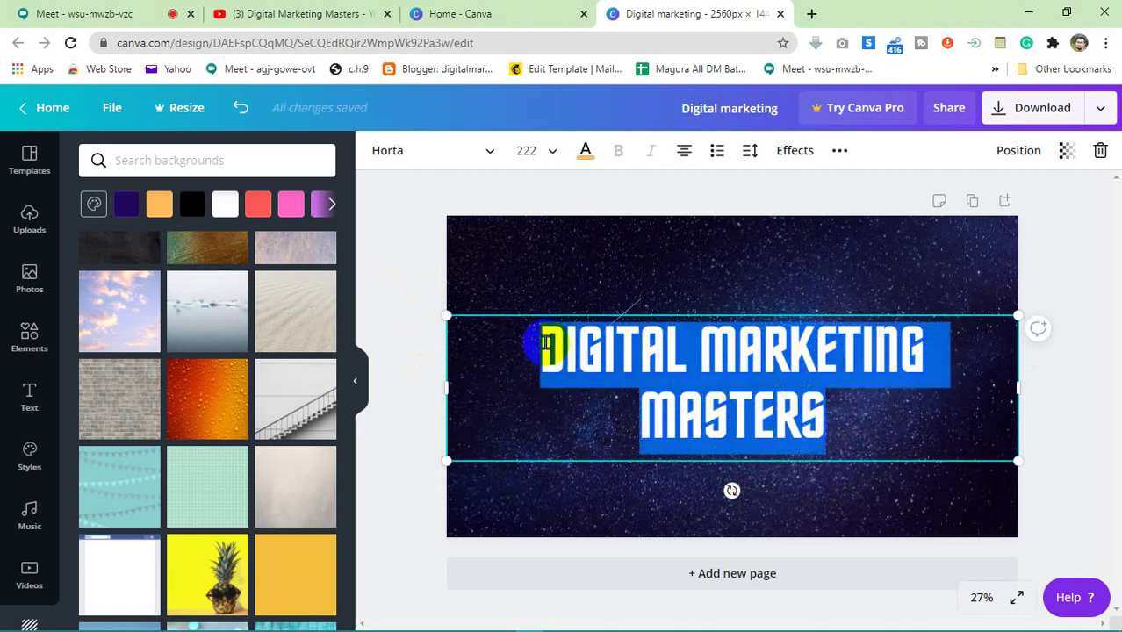
click(550, 156)
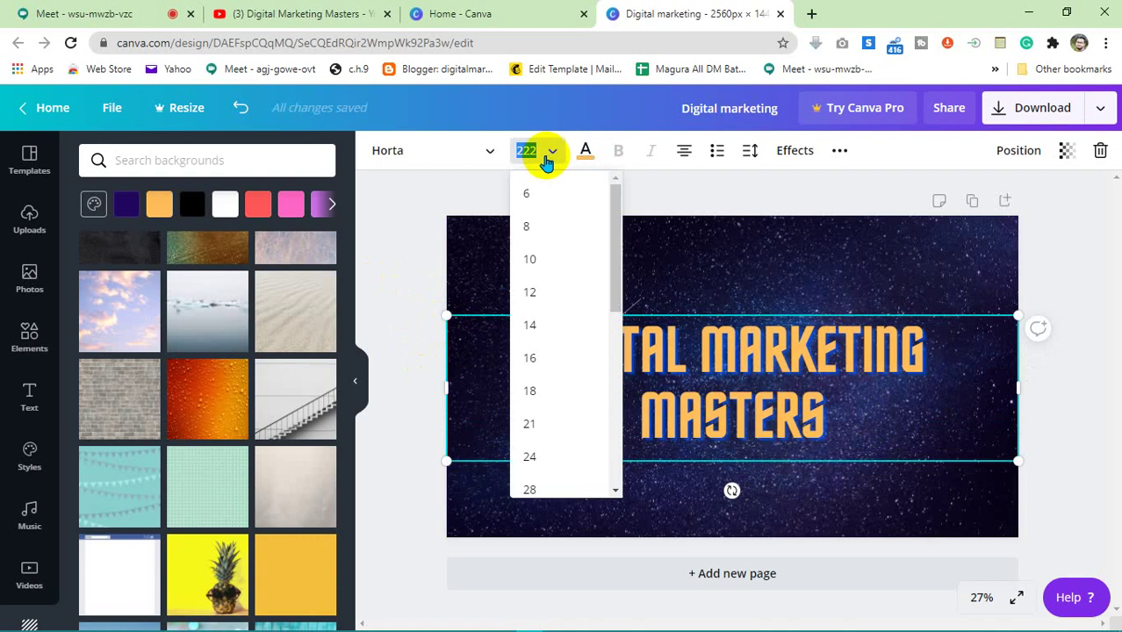
click(545, 156)
click(541, 157)
click(537, 152)
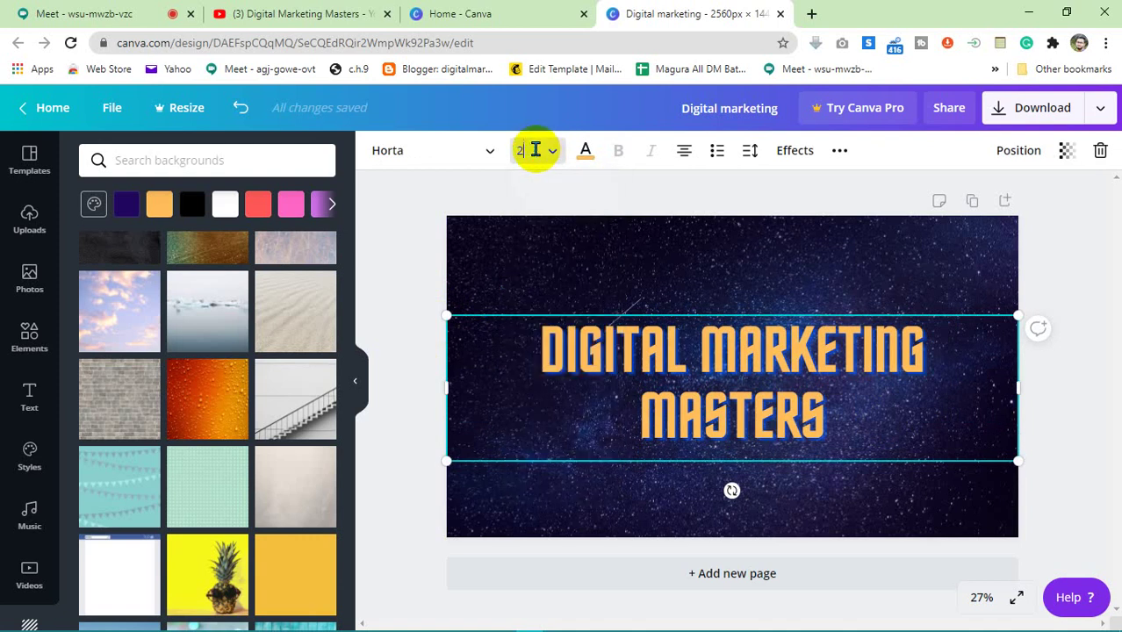
key(Return)
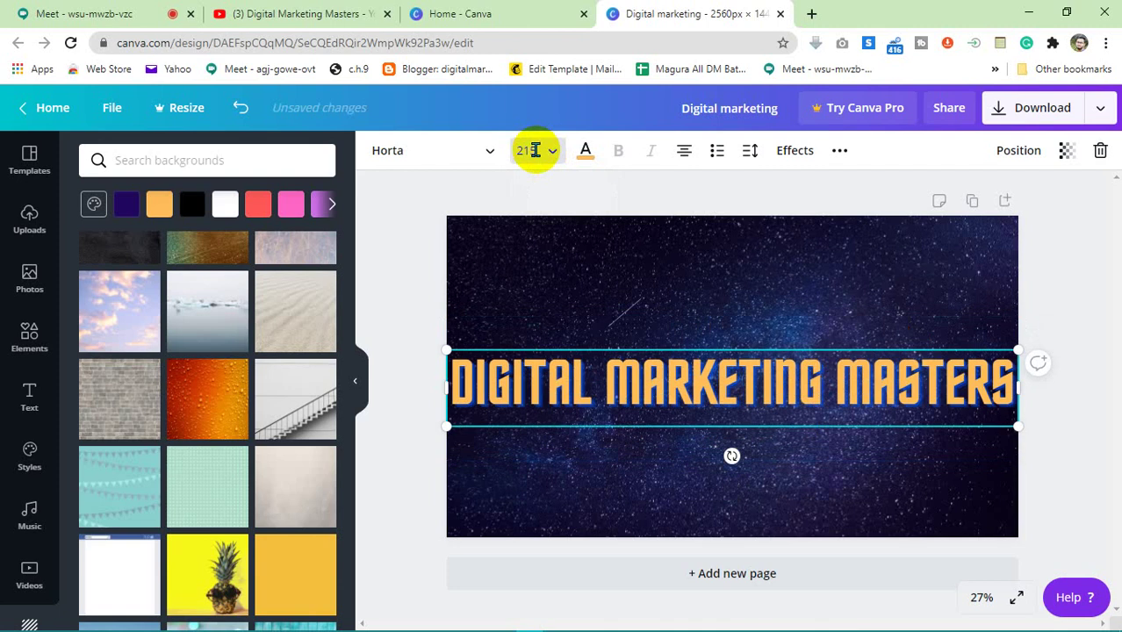
key(Delete)
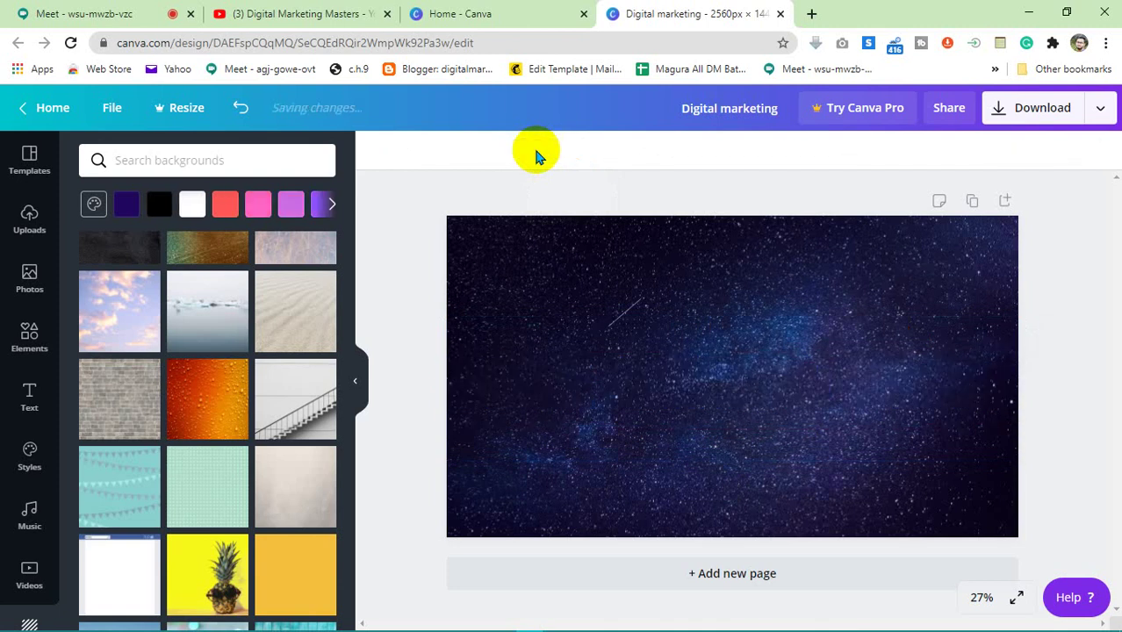
key(ctrl+z)
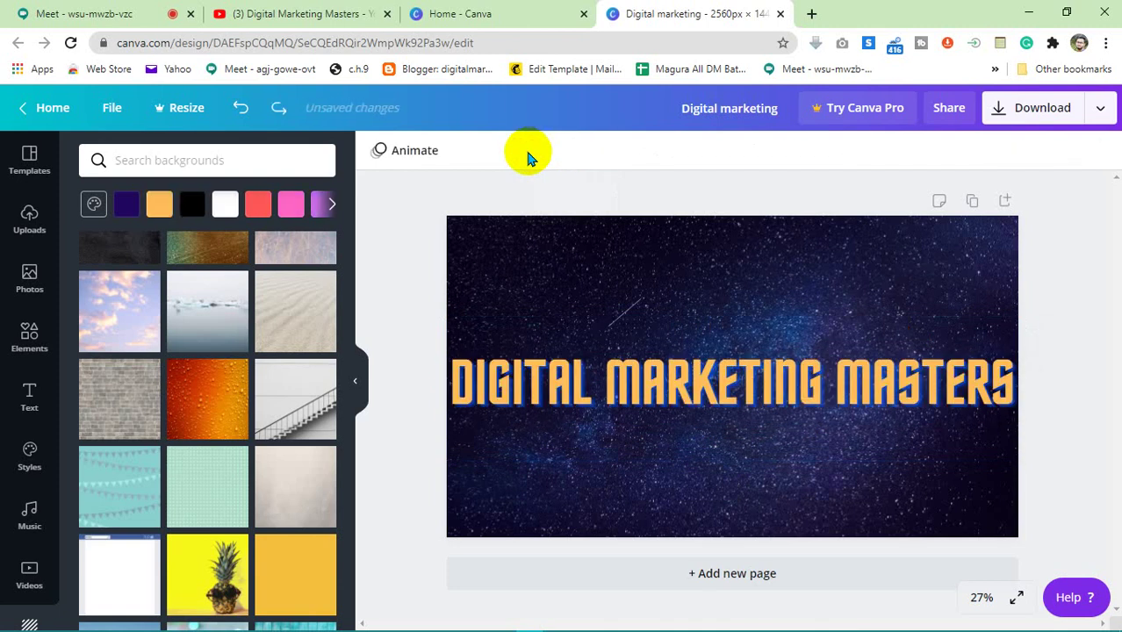
Step: Set the font size of the "DIGITAL MARKETING MASTERS" text to 200 and deselect it
click(529, 150)
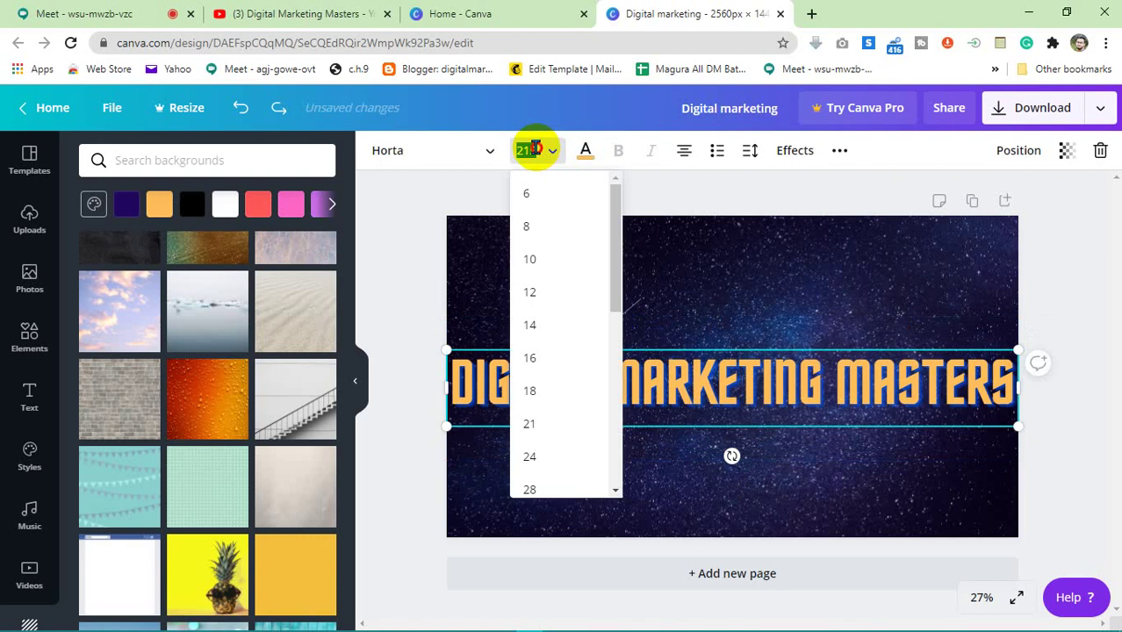
click(534, 149)
text(2)
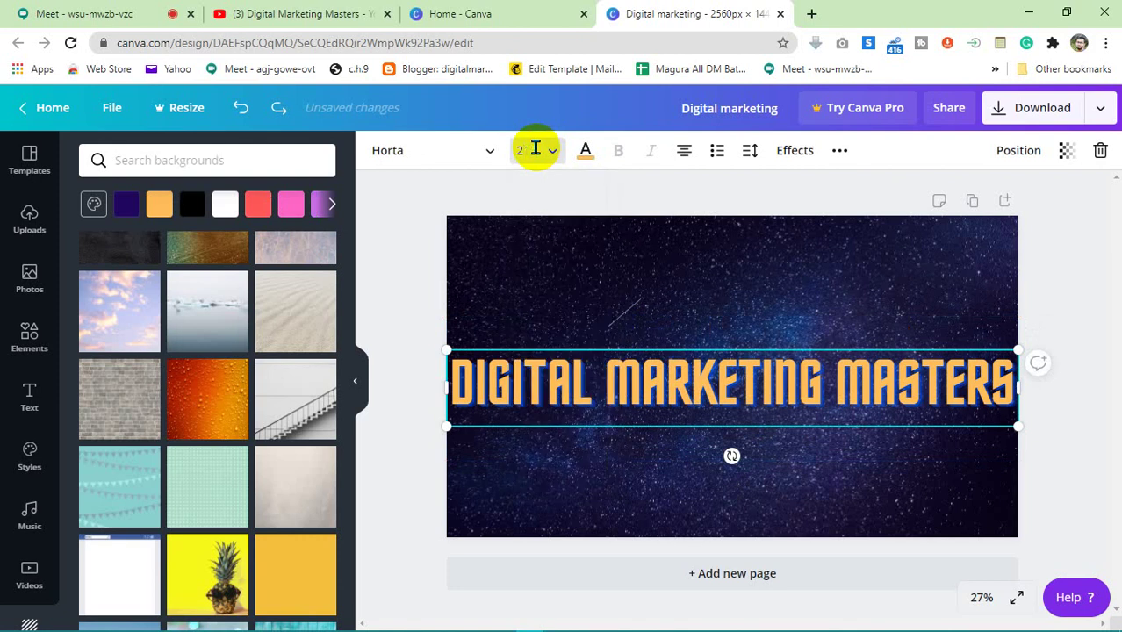
text(00)
key(Return)
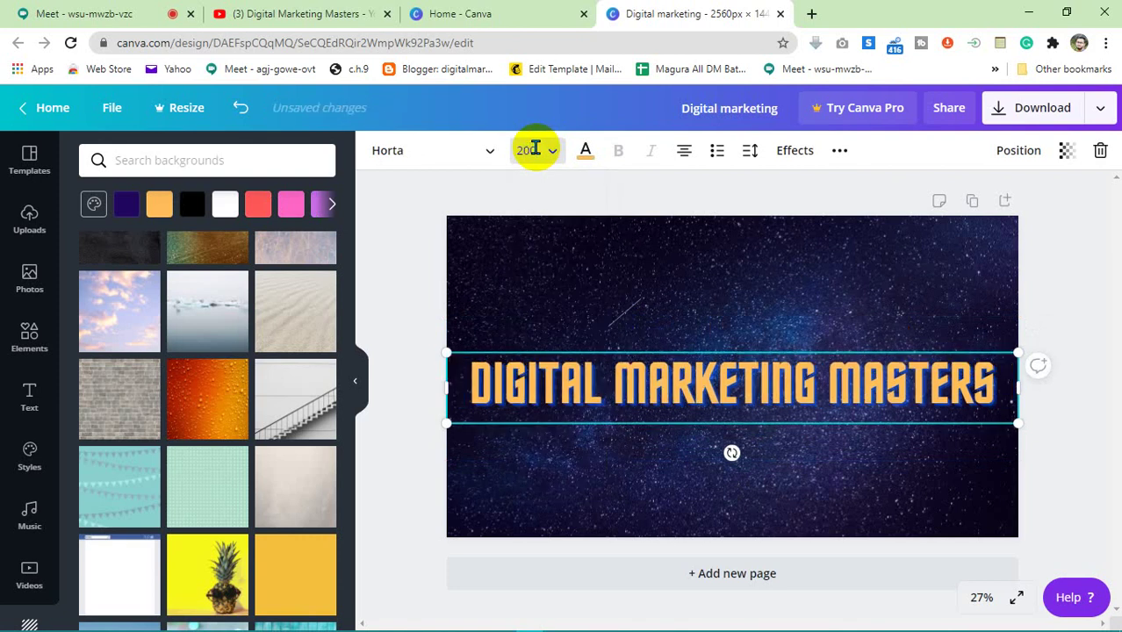
click(1082, 495)
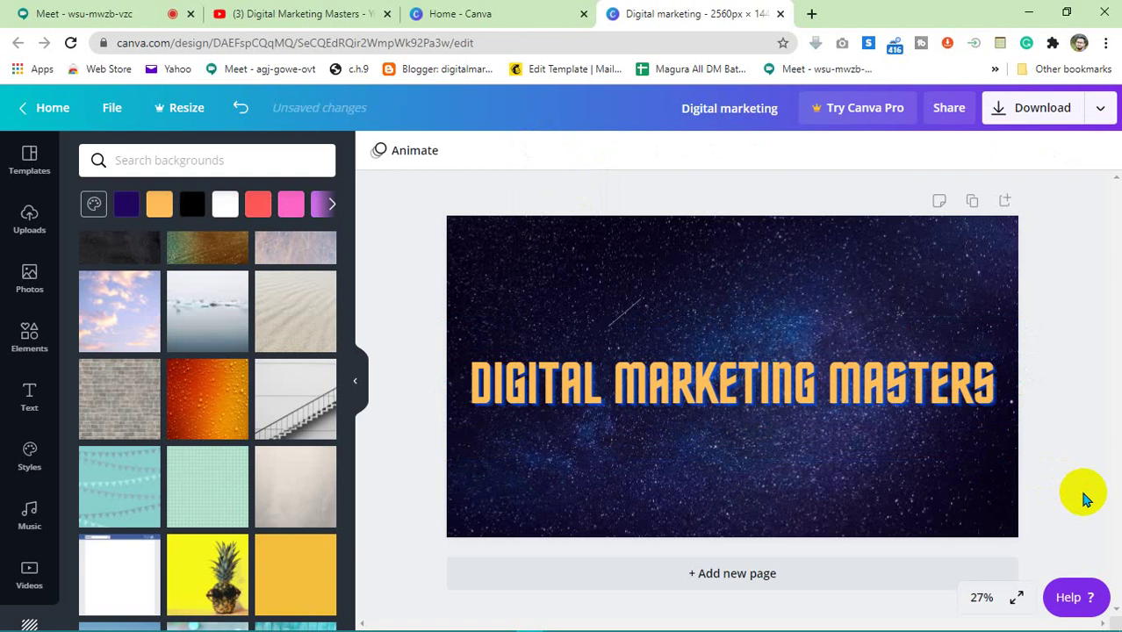
click(866, 404)
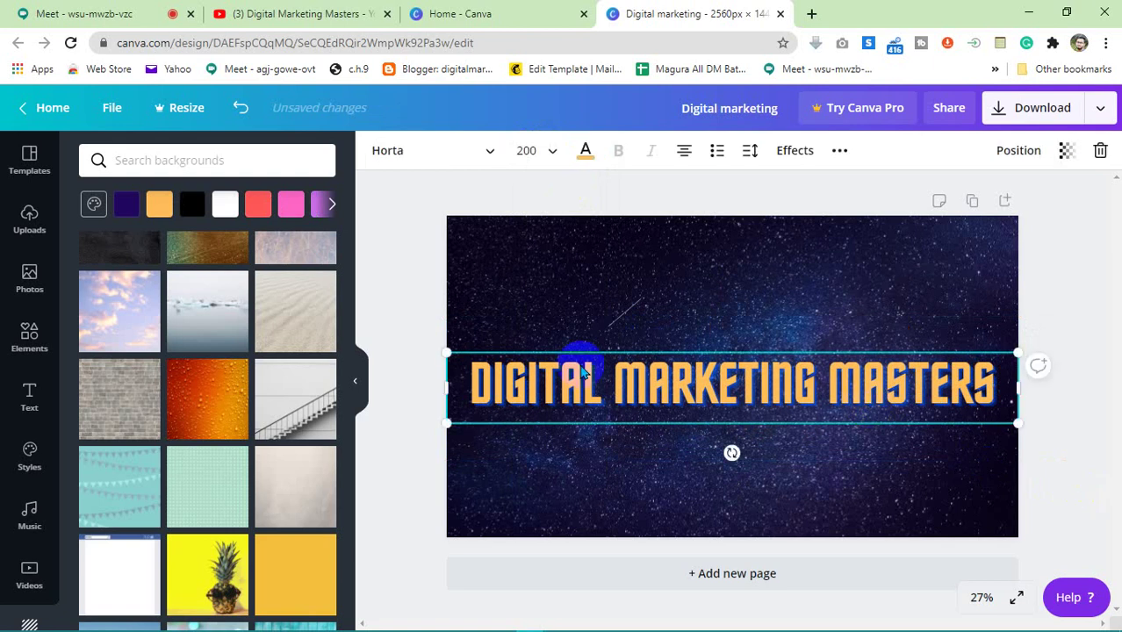
click(399, 294)
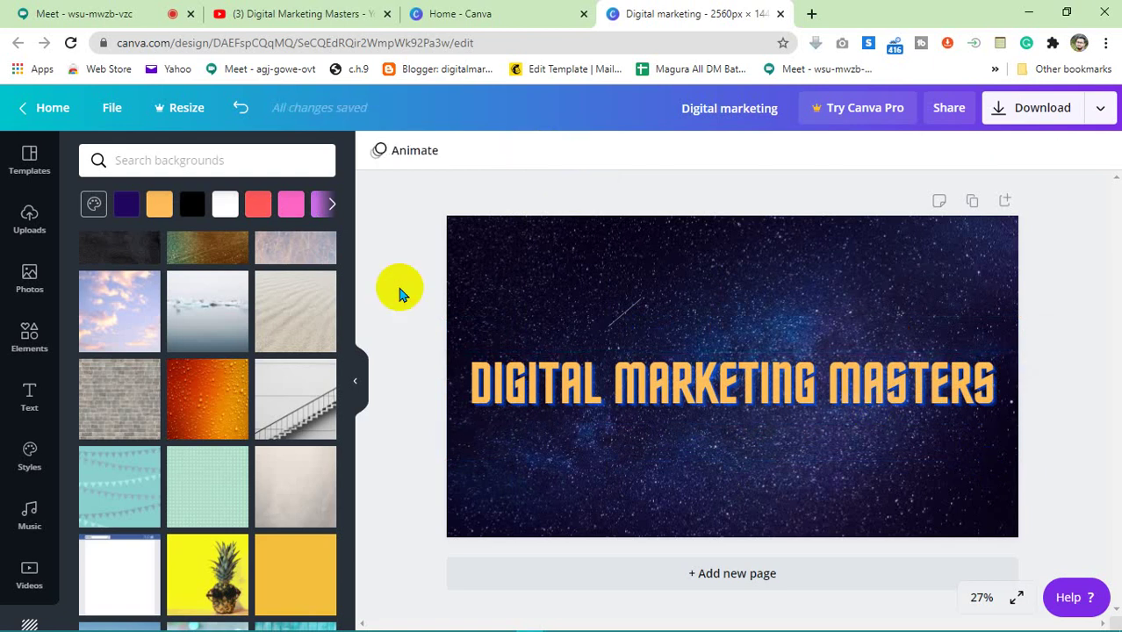
Step: Download the banner design as a JPG image and dismiss the referral pop-up
click(1016, 110)
click(1007, 228)
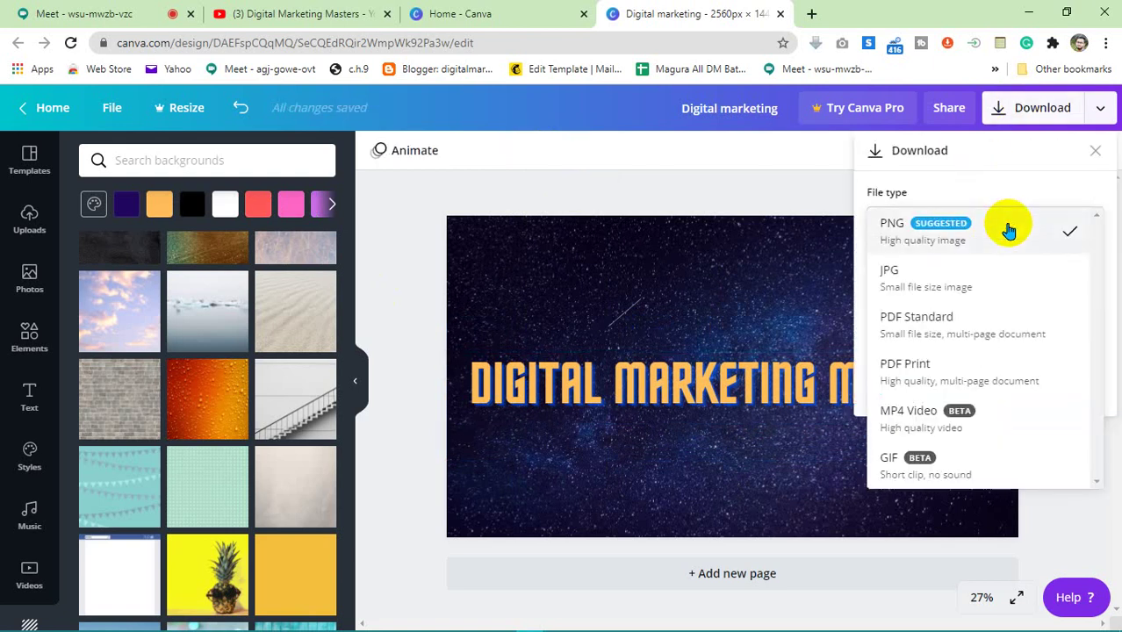
click(962, 282)
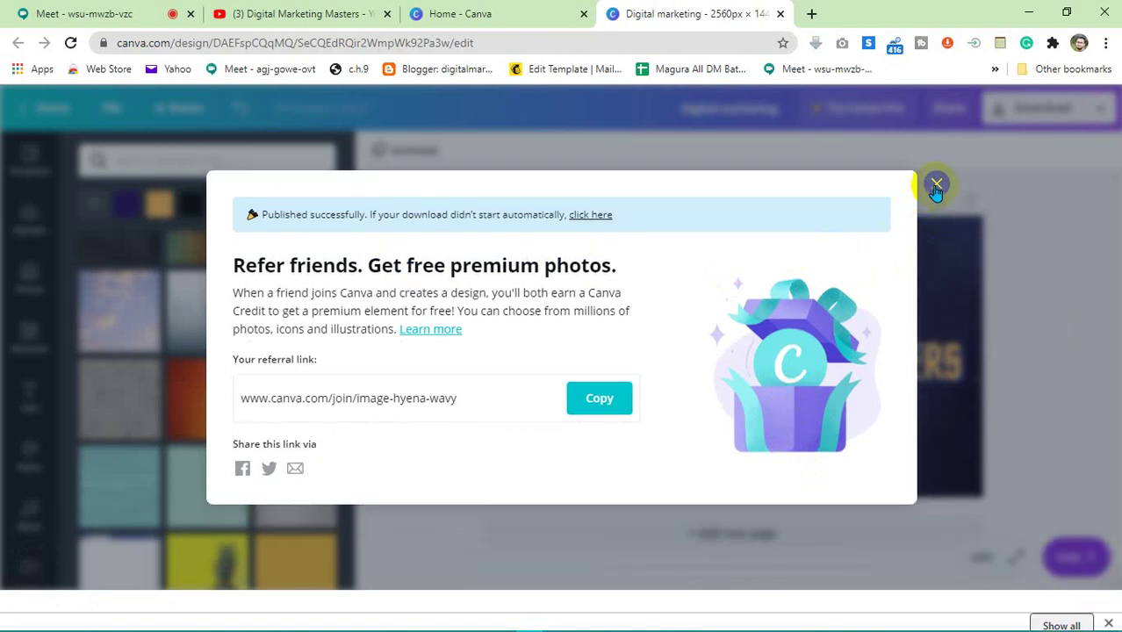
click(936, 206)
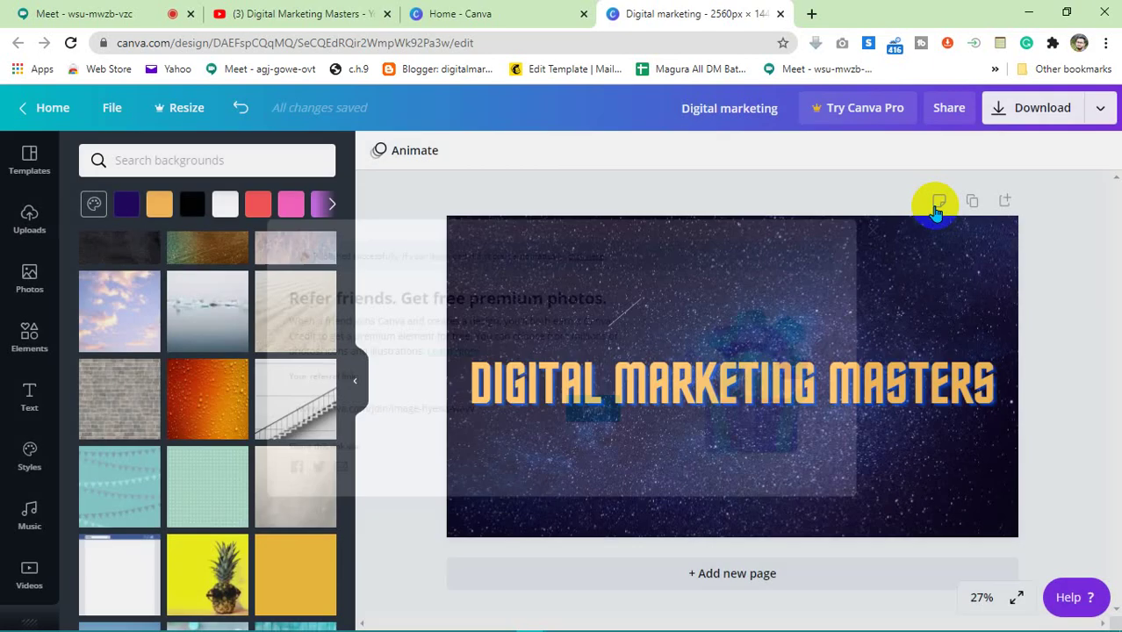
Step: Switch to the YouTube channel page and upload "Digital marketing (2).jpg" from Downloads as the new channel art
click(301, 9)
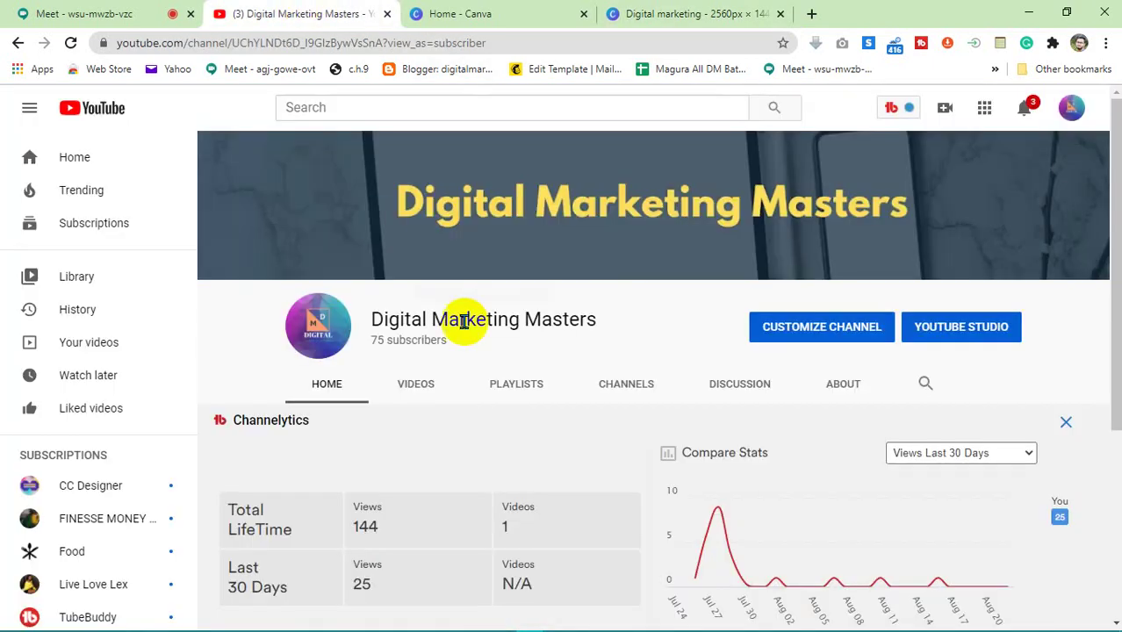
click(1079, 176)
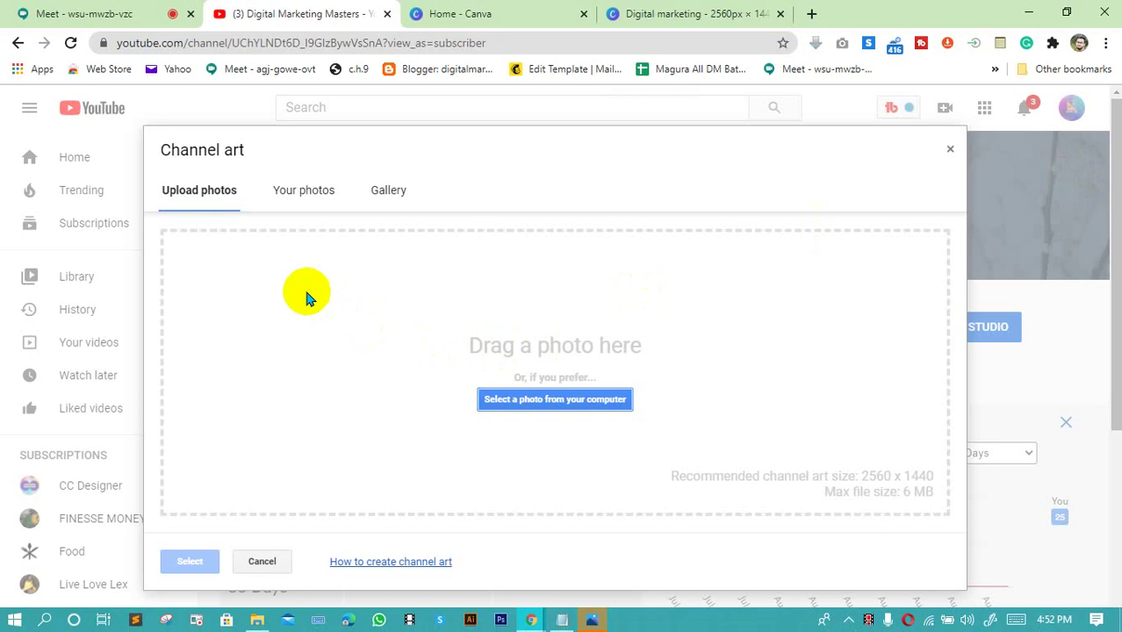
click(550, 405)
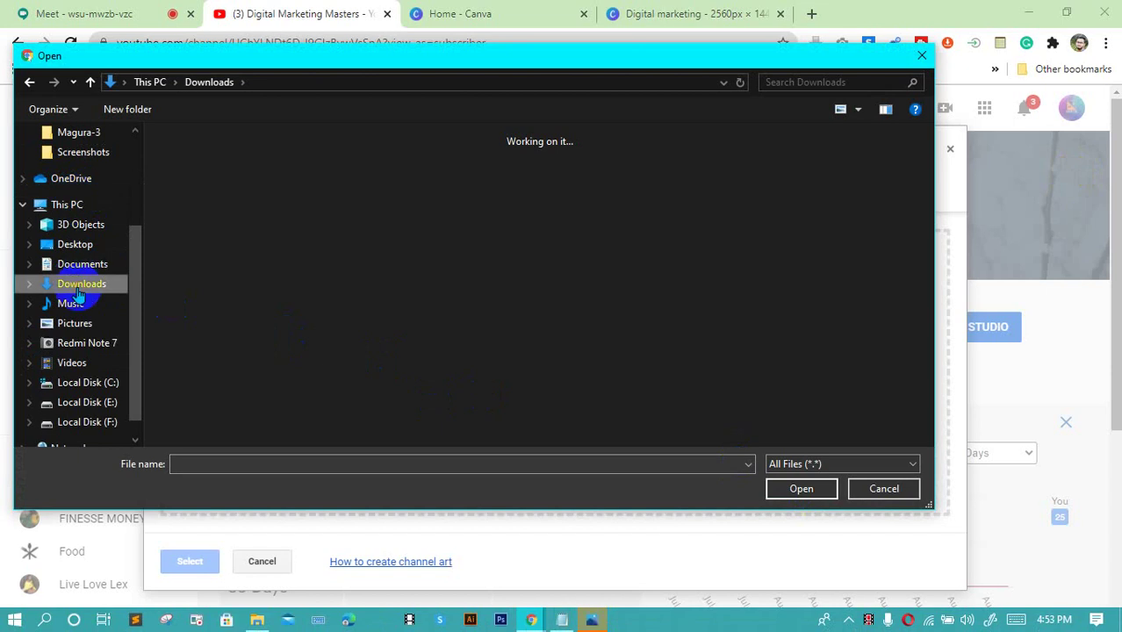
click(77, 286)
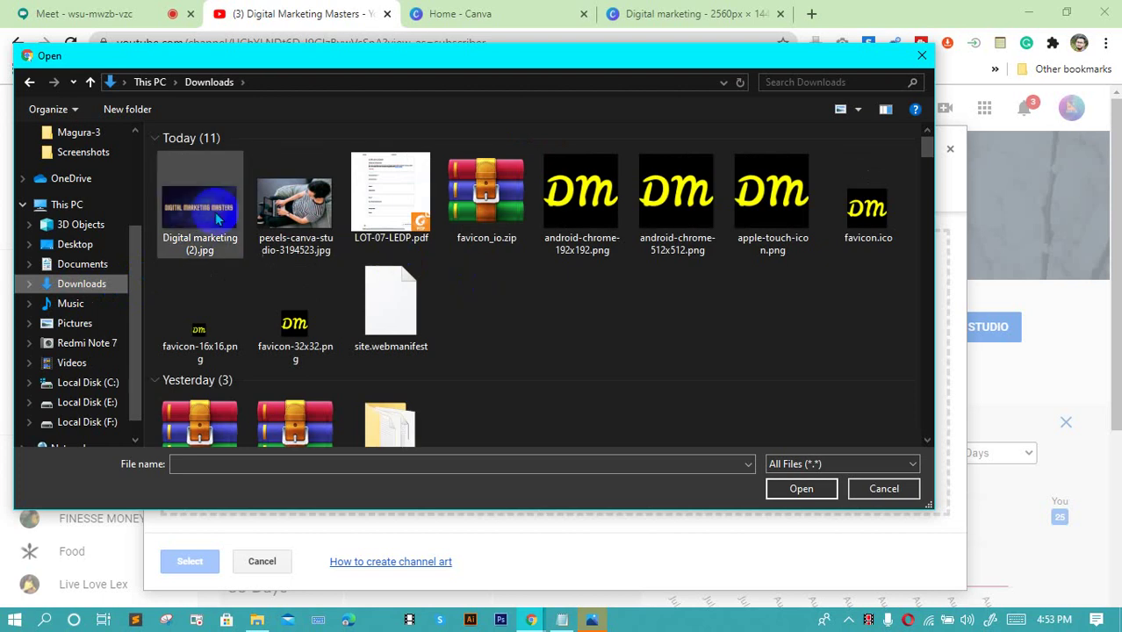
click(199, 211)
click(801, 489)
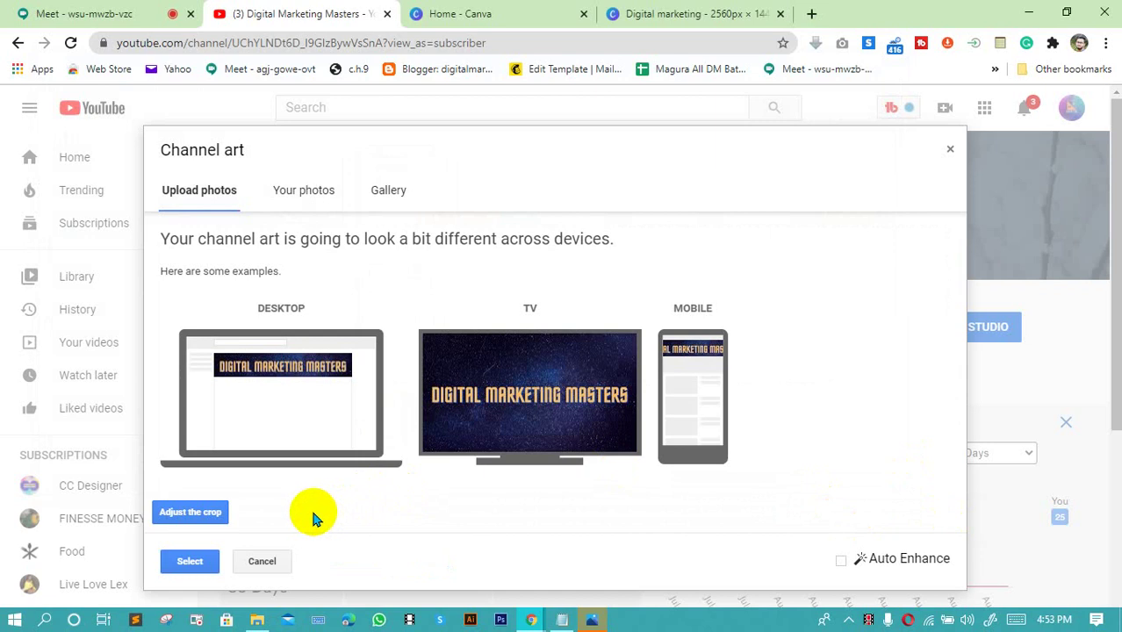
click(189, 562)
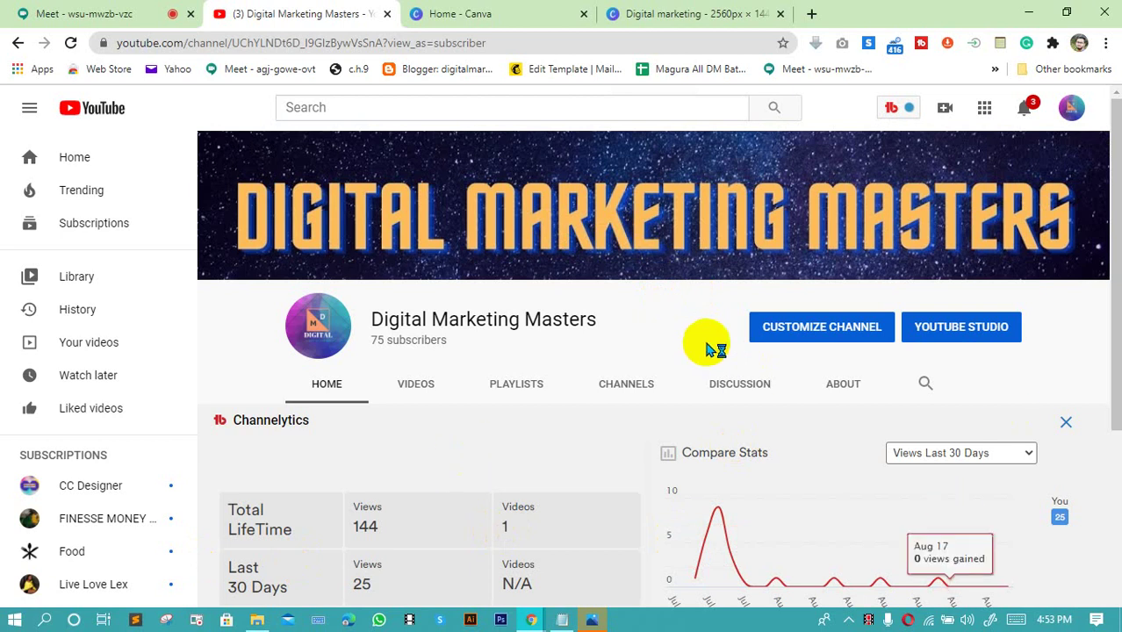
Step: Compare the channel art on the YouTube channel page with the banner design in Canva, briefly checking the Google Meet call
click(654, 11)
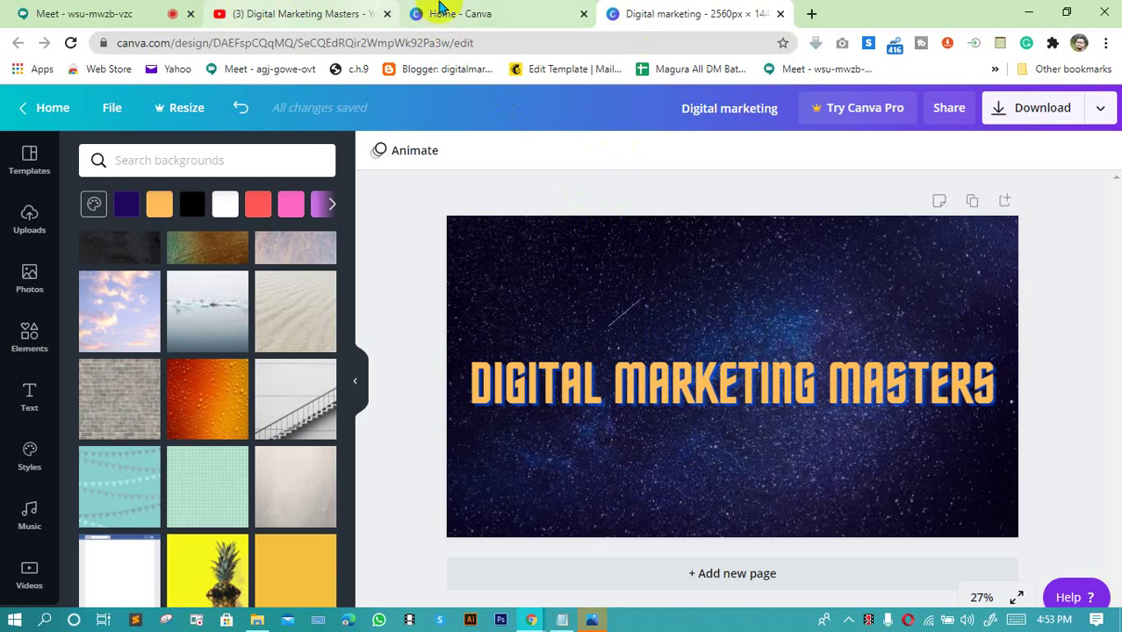
click(441, 10)
click(39, 12)
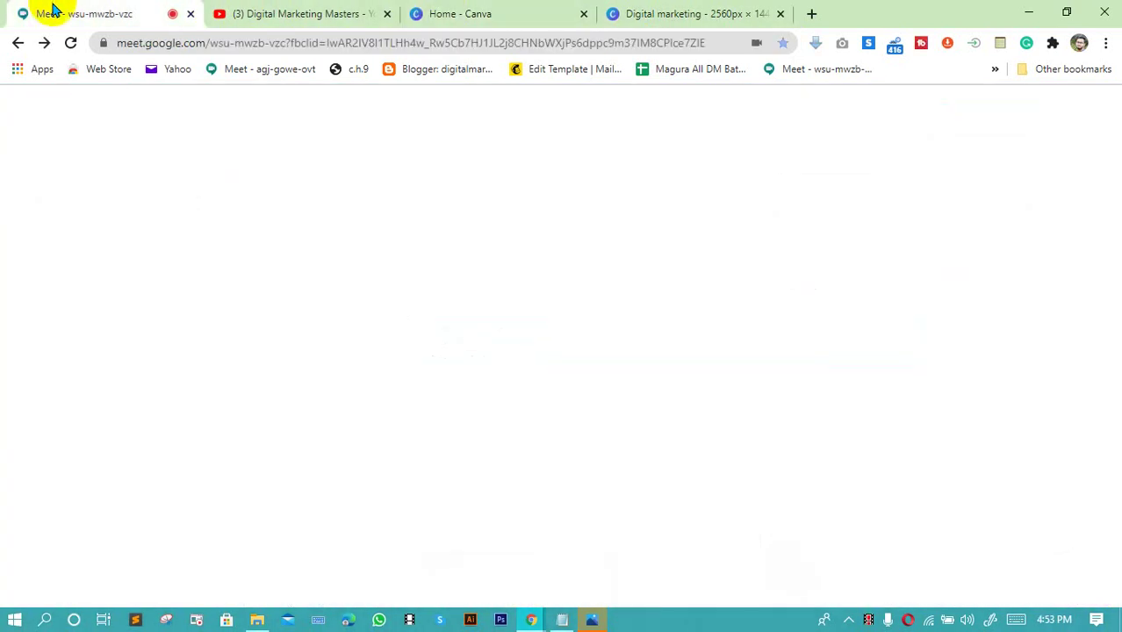
click(227, 11)
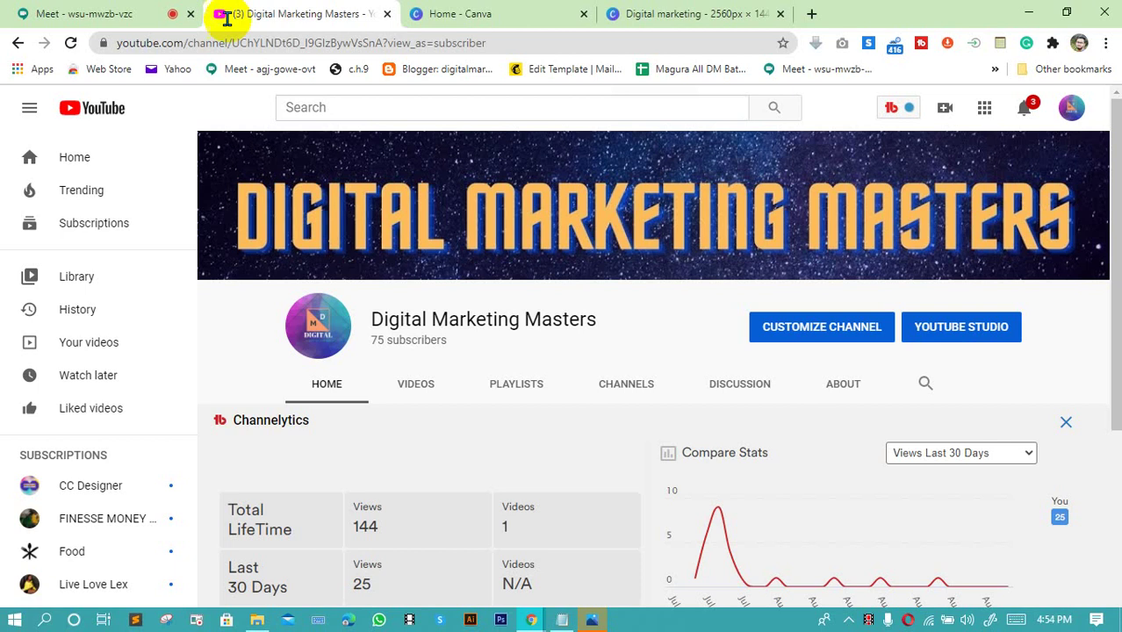
click(256, 191)
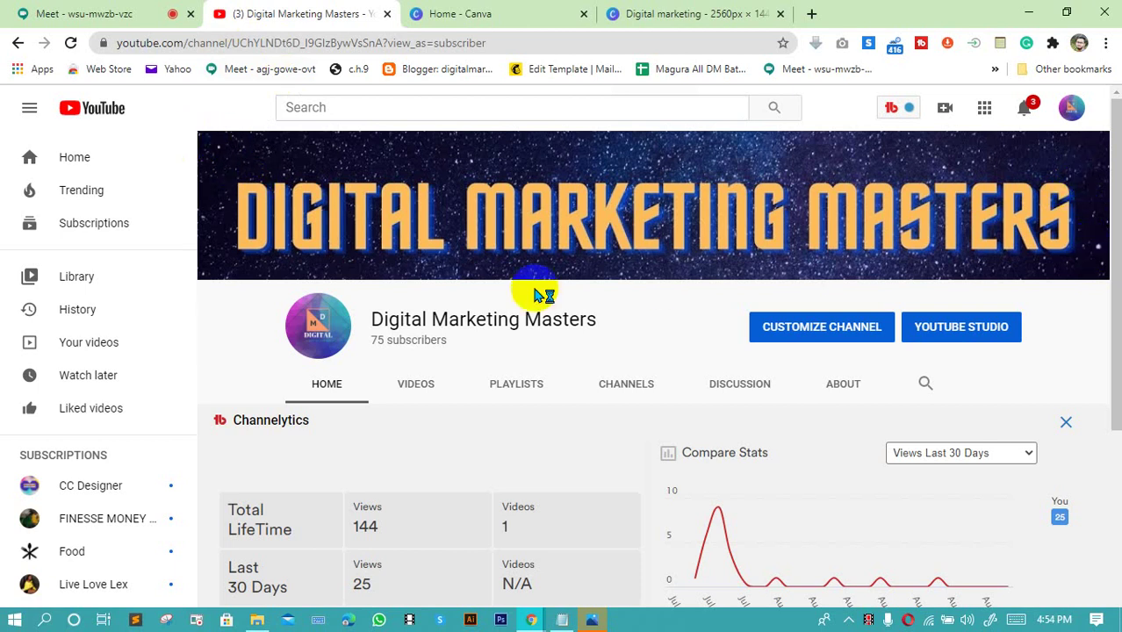
click(718, 14)
click(617, 412)
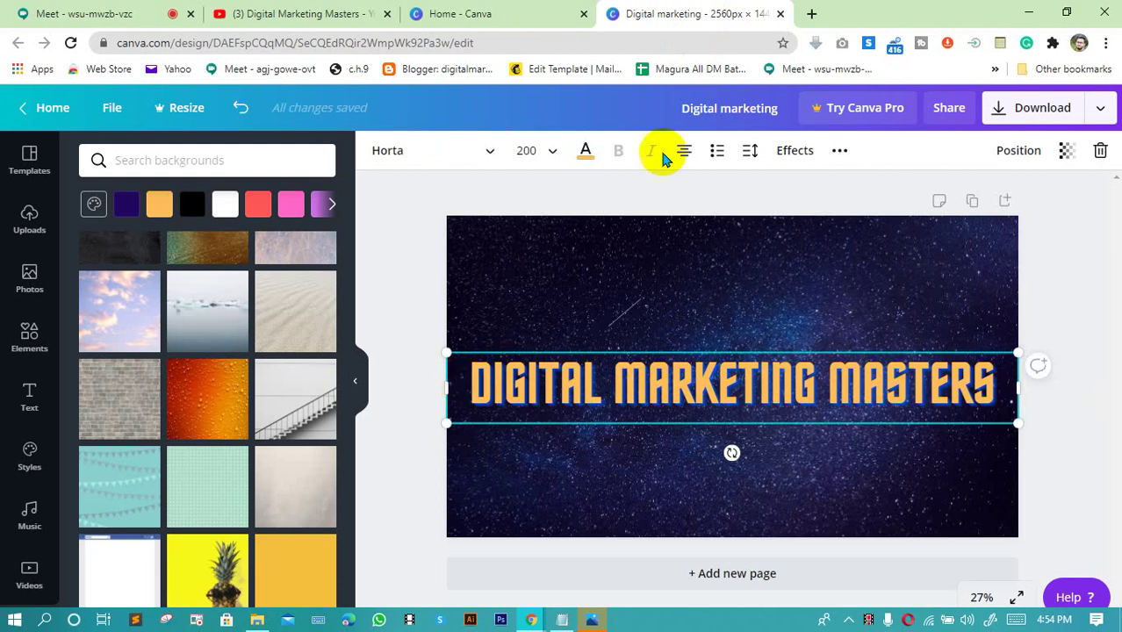
click(351, 14)
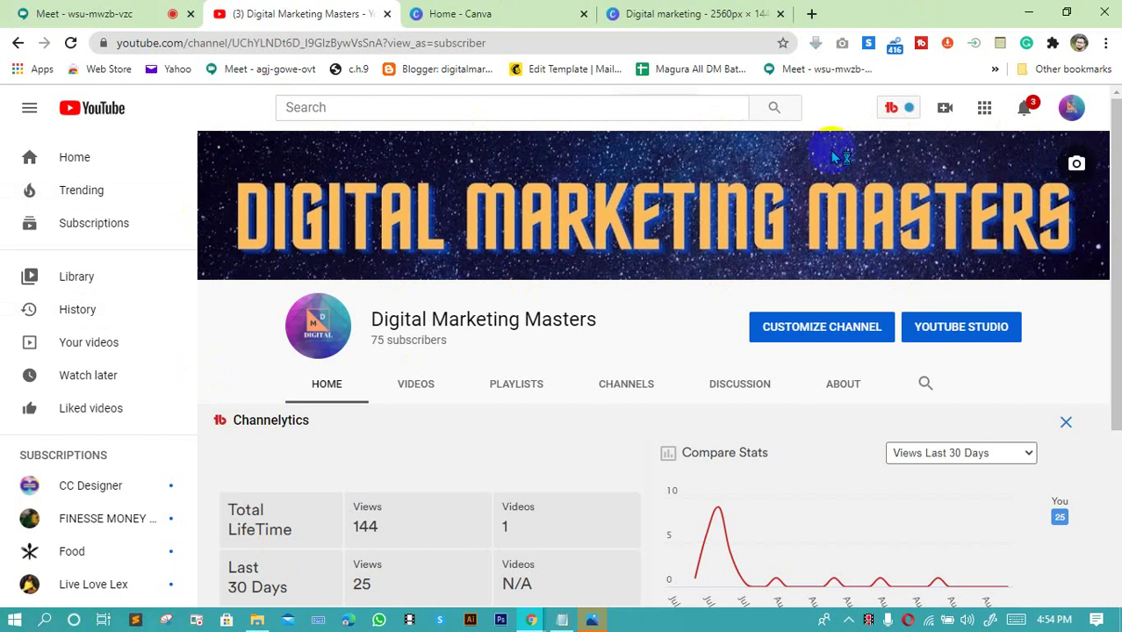
click(715, 13)
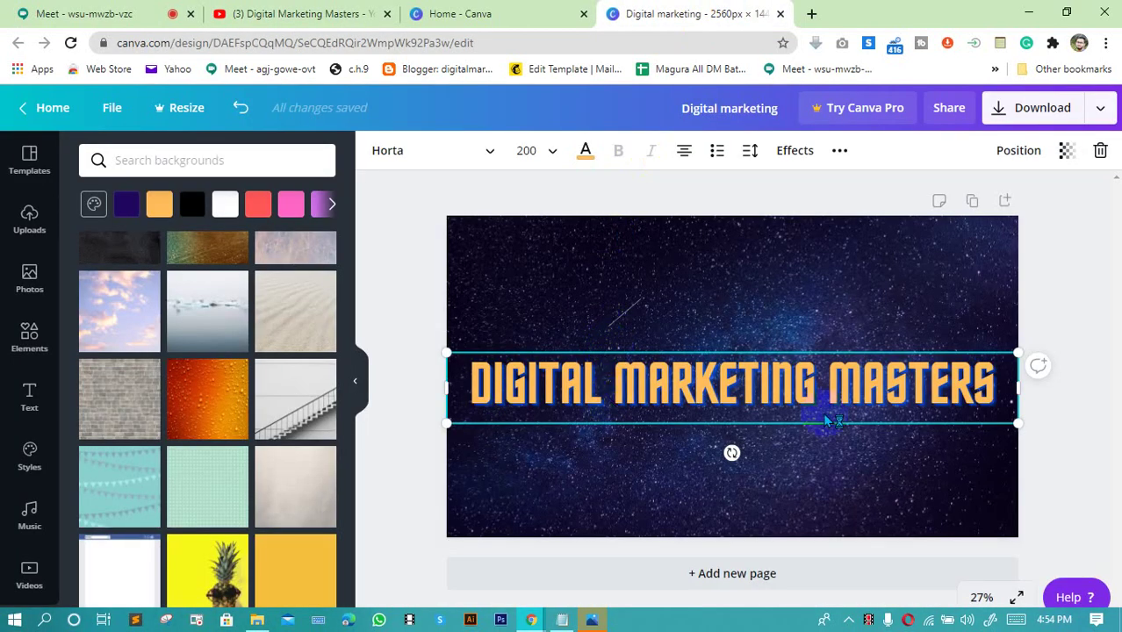
click(351, 13)
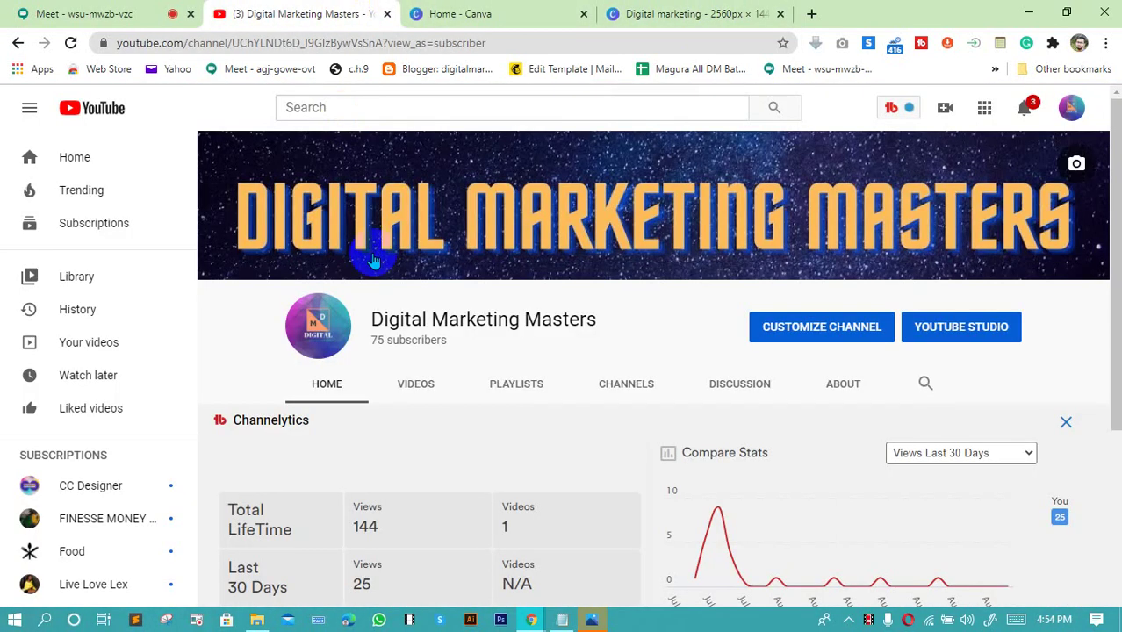
Step: Switch to the Canva banner and undo the size changes and the added word, back to "DIGITAL MARKETING" at font size 222
click(718, 12)
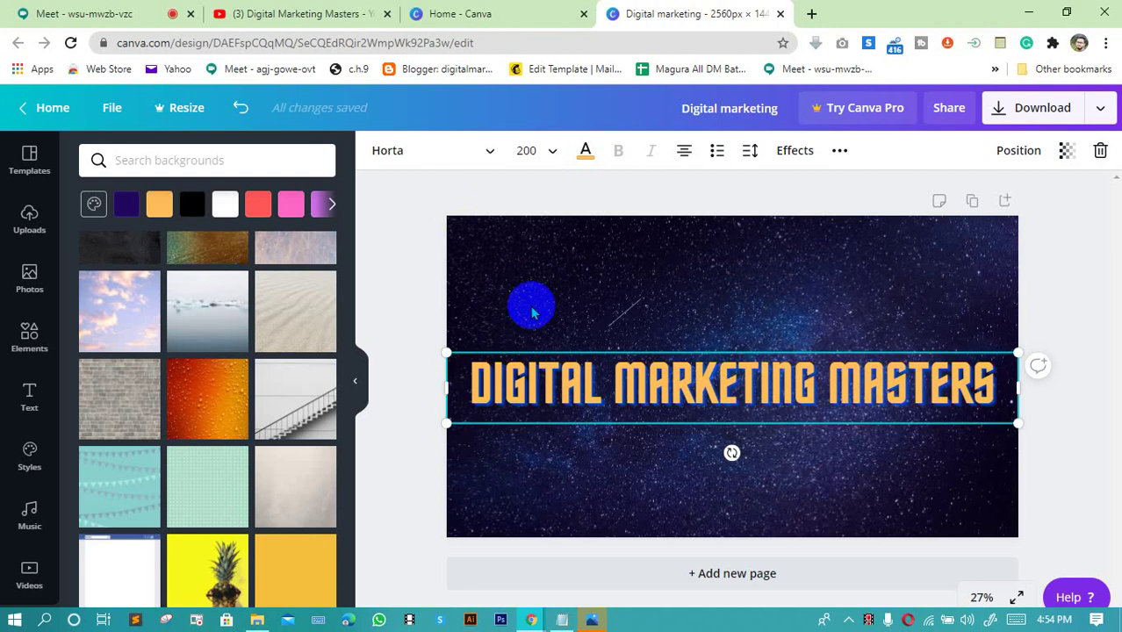
key(ctrl+z)
key(ctrl+z)
key(ctrl+z)
key(ctrl+z)
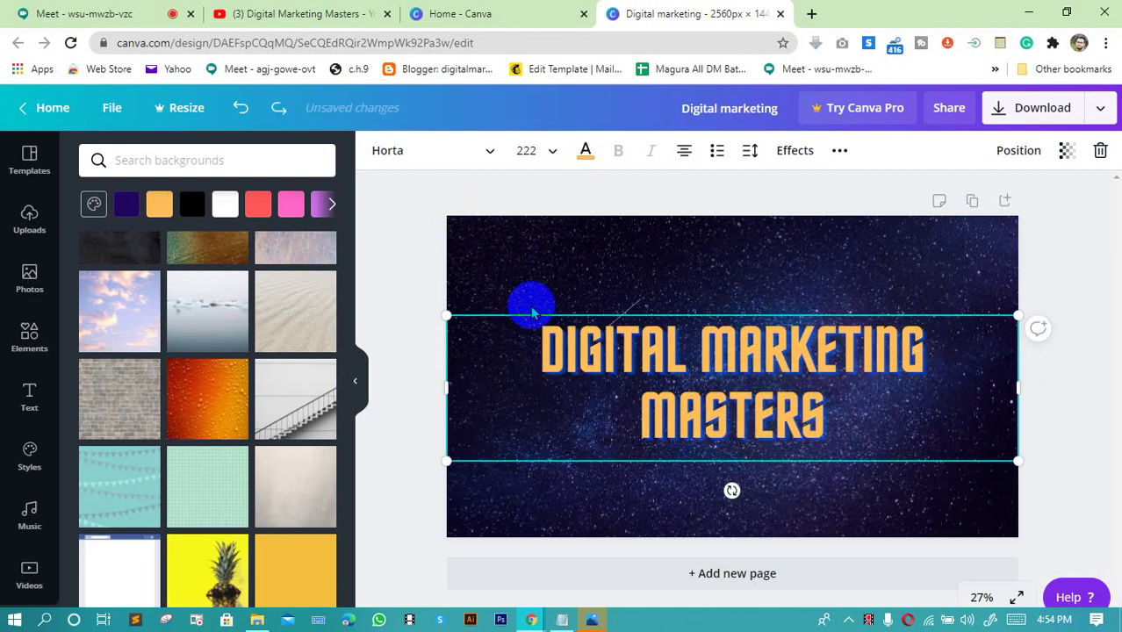
key(ctrl+z)
key(ctrl+z)
key(ctrl+z)
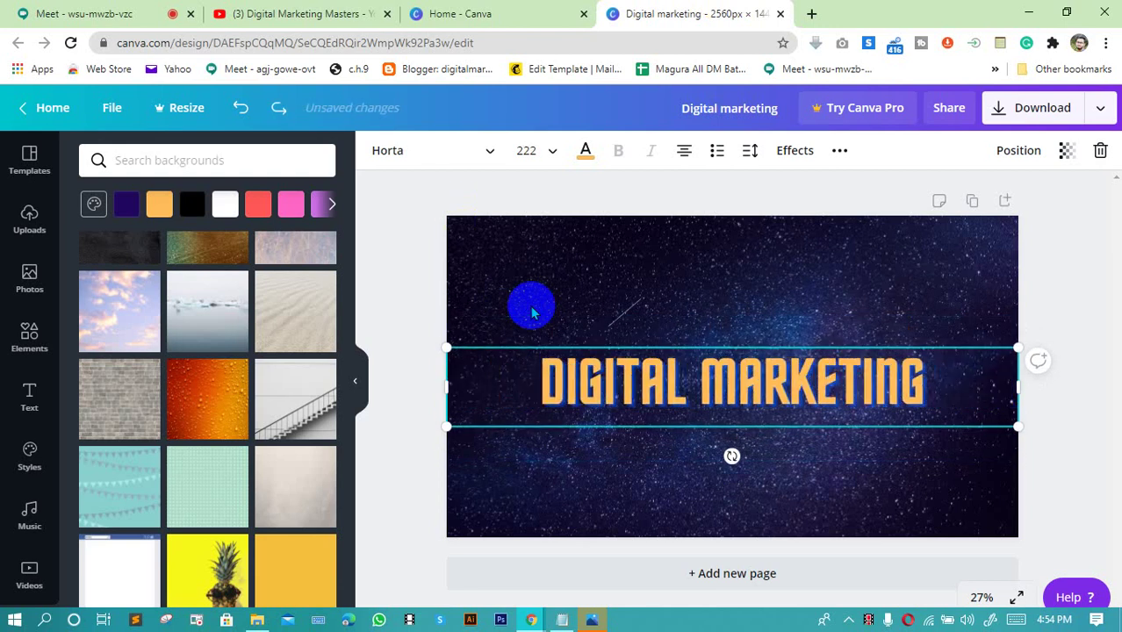
Step: Place the uploaded grey channel art template on the banner and enlarge it to cover the whole canvas
click(557, 307)
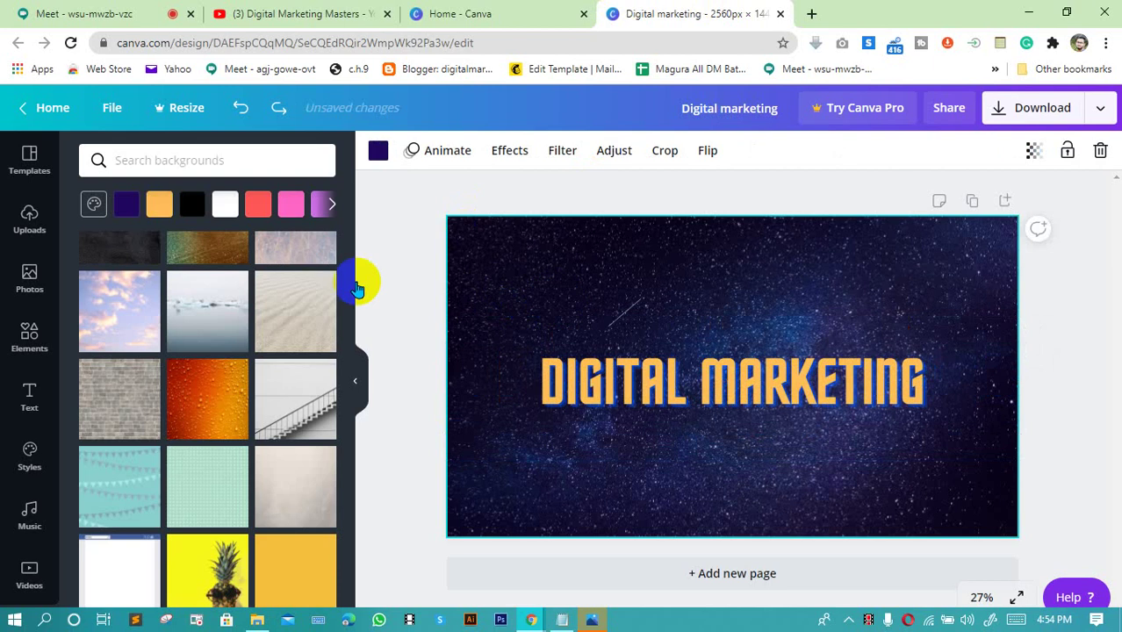
click(29, 220)
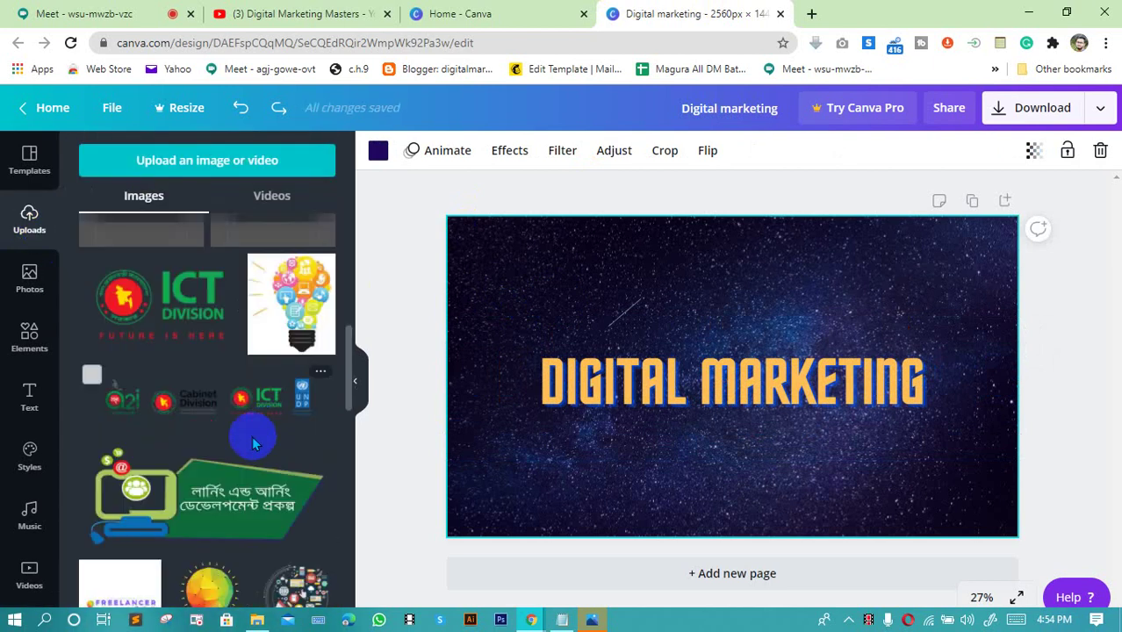
scroll(229, 424, down, 10)
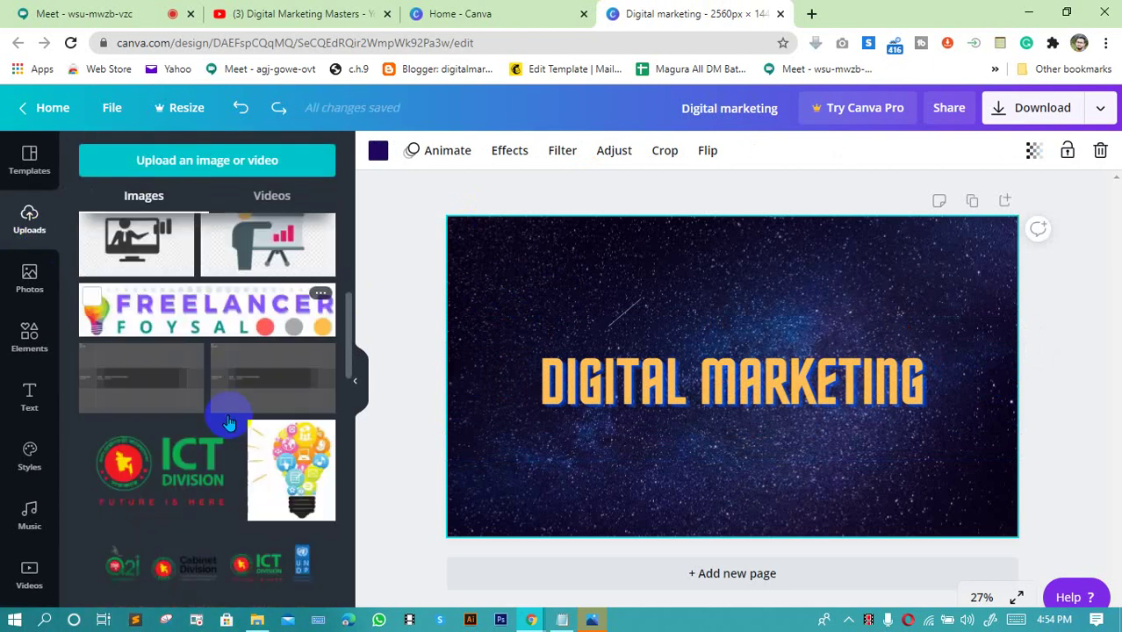
scroll(228, 424, up, 3)
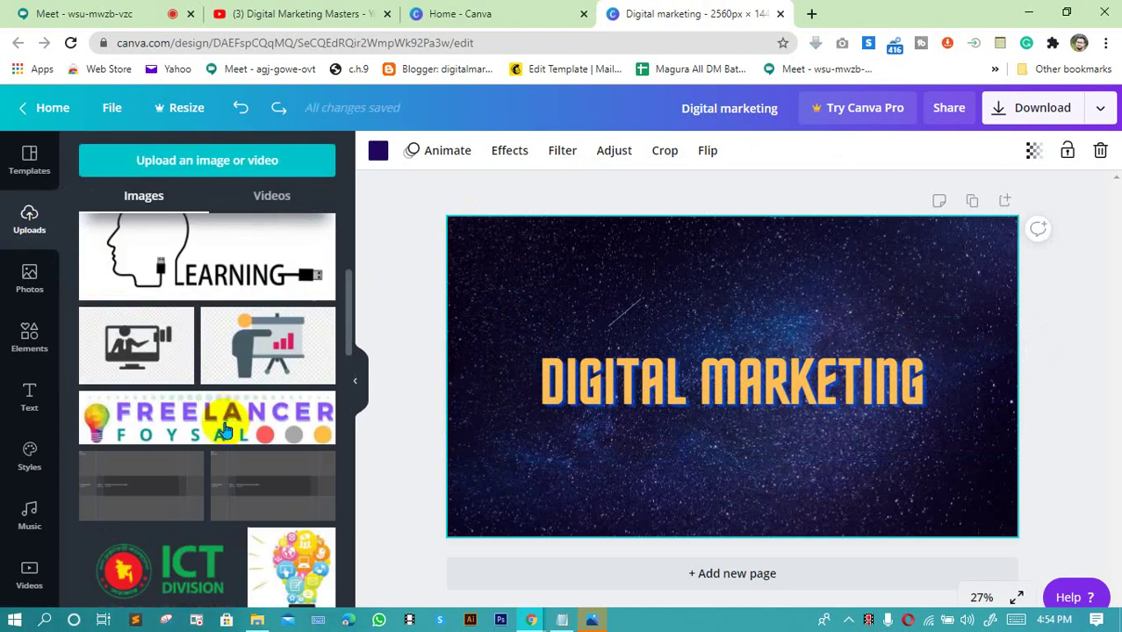
click(162, 478)
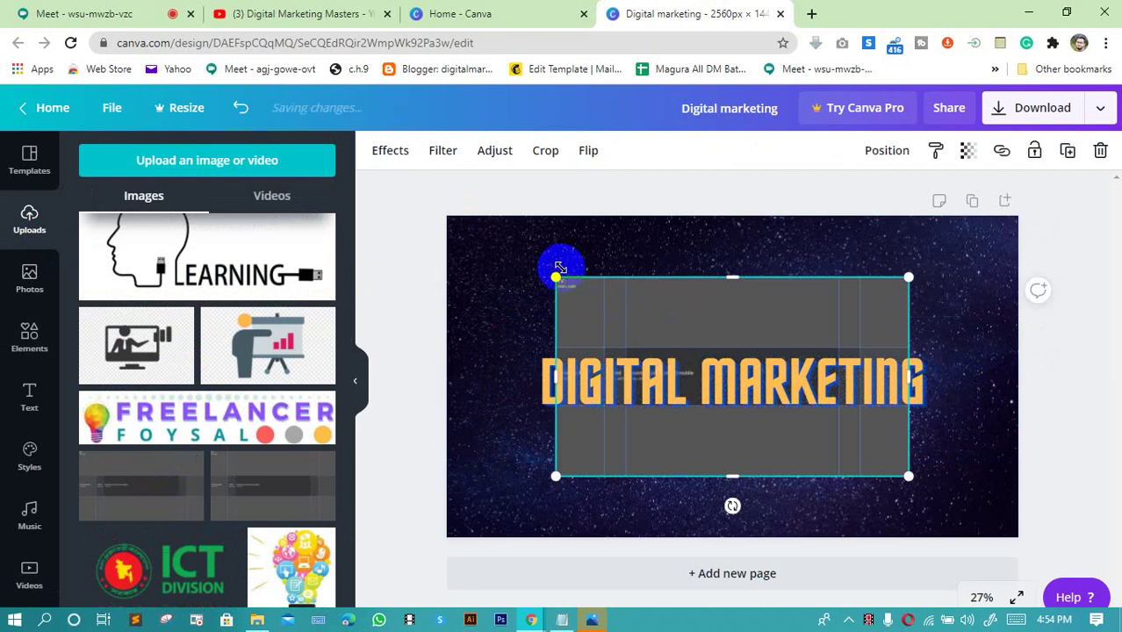
drag(555, 279, 447, 215)
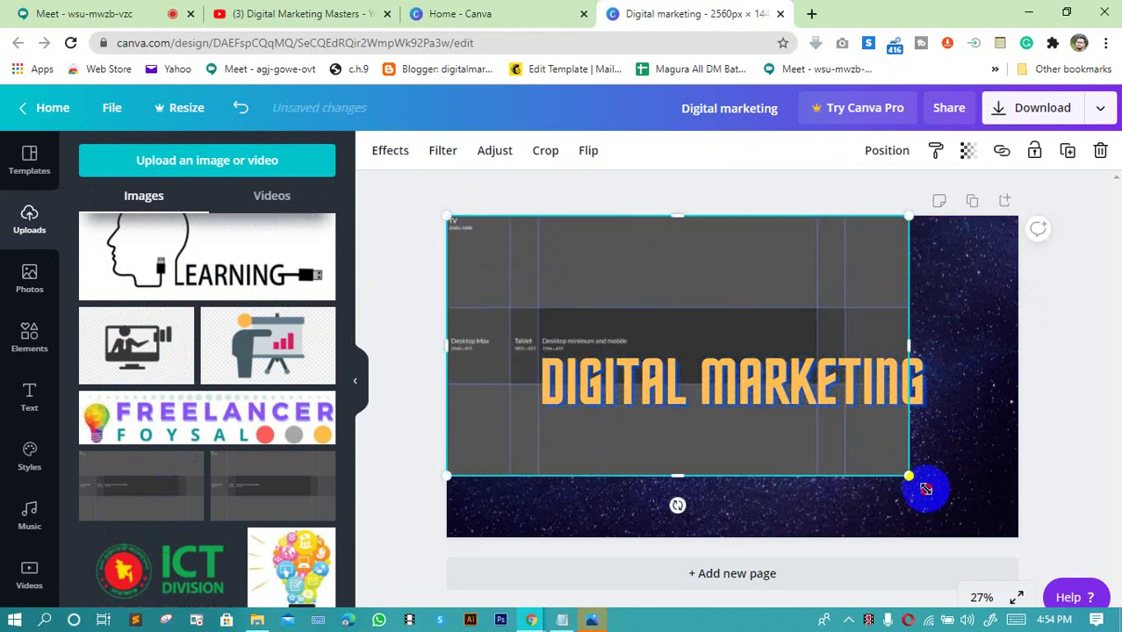
drag(922, 485, 1017, 535)
Step: Check the "DIGITAL MARKETING" text against the template's safe area, and delete the template background from the banner
click(772, 395)
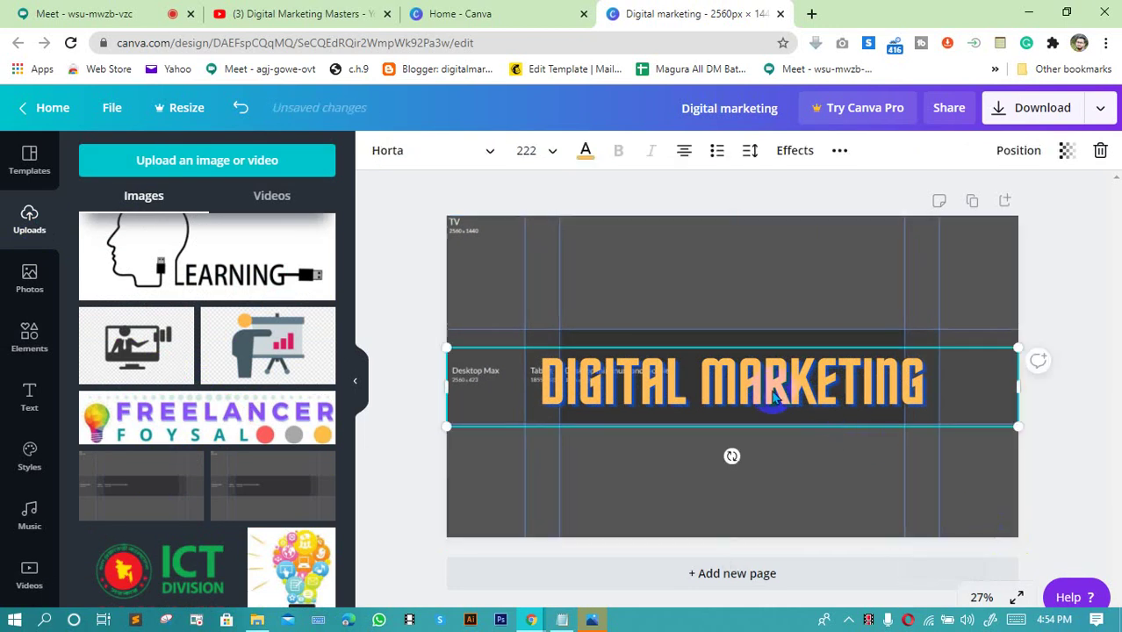
click(1064, 493)
click(807, 362)
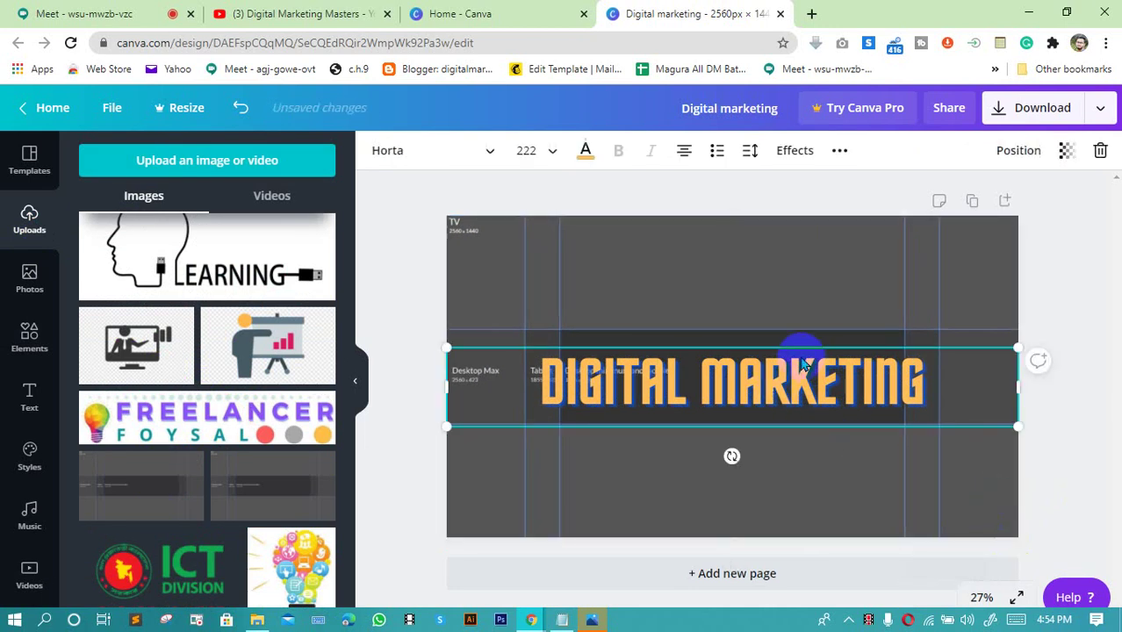
click(562, 248)
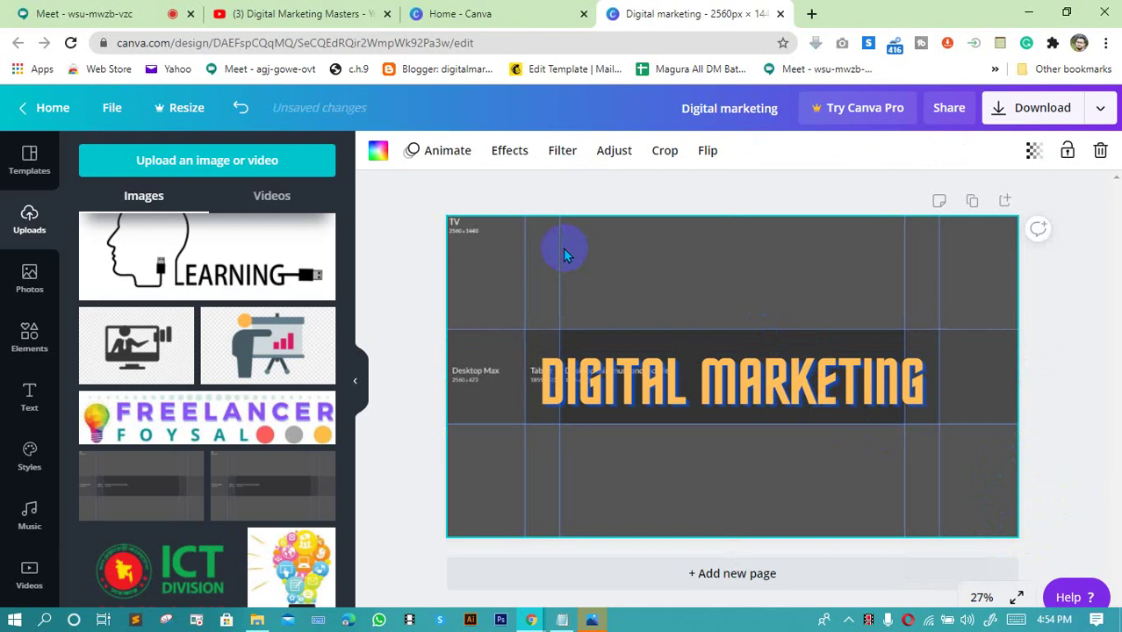
key(Delete)
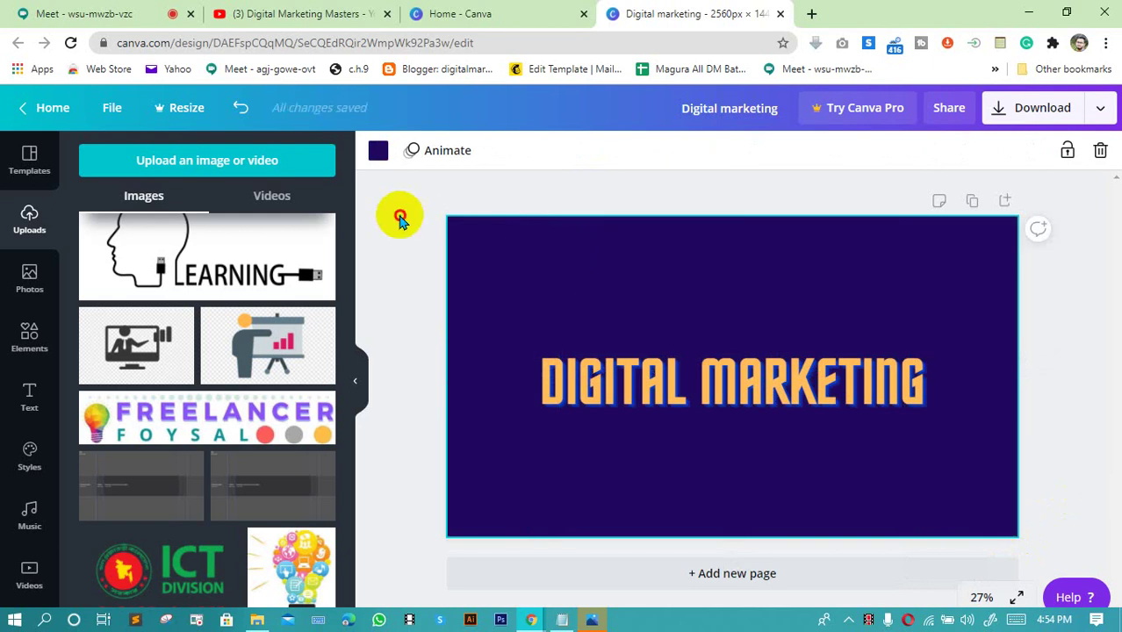
click(404, 216)
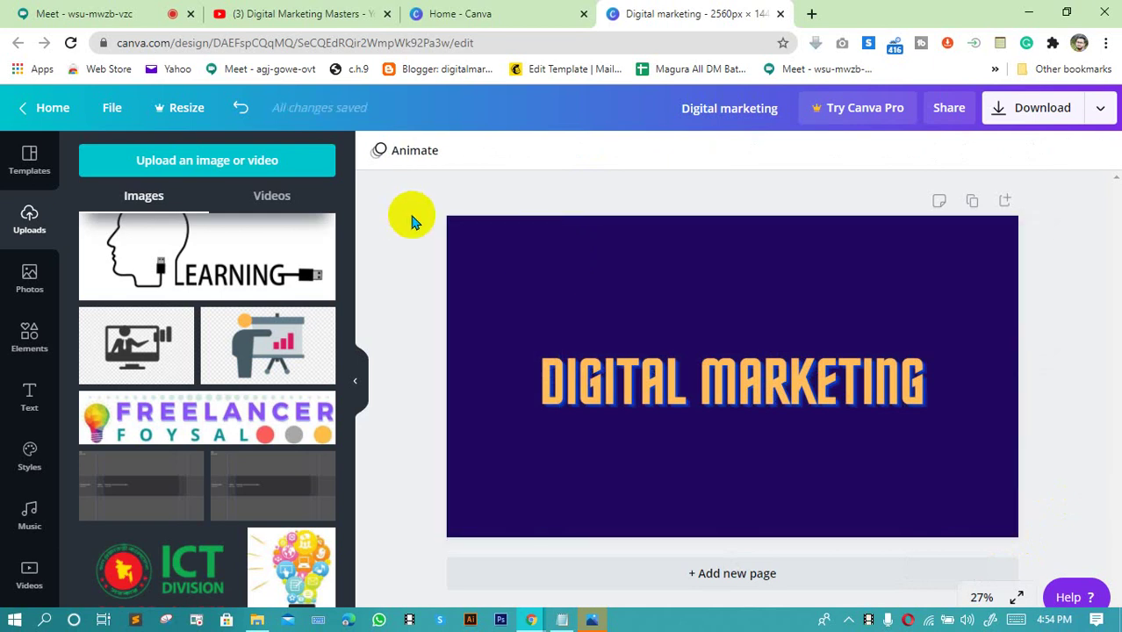
Step: Close both Canva tabs and switch to the Google Meet call
click(584, 14)
click(599, 14)
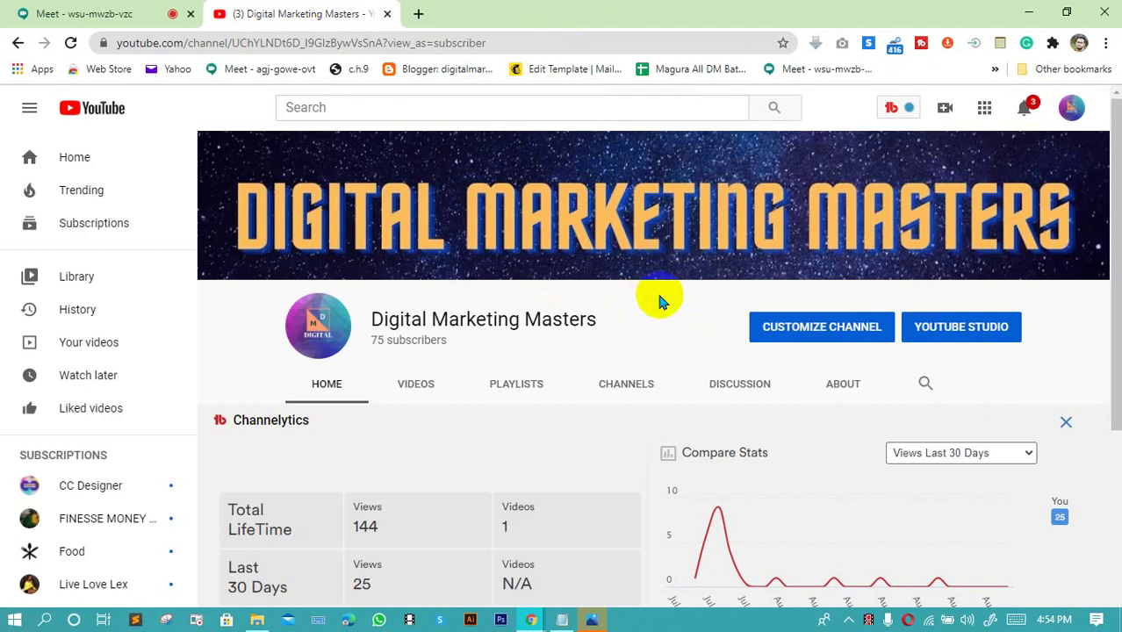
click(132, 12)
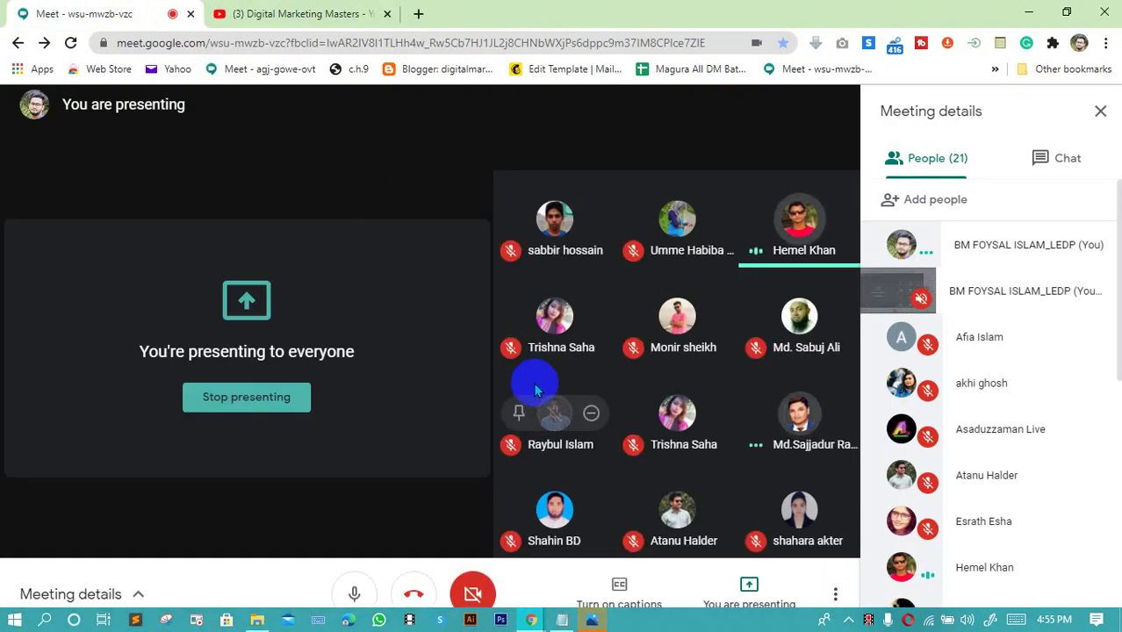
Step: Close the Photos preview of "Digital marketing (2).jpg" and stop presenting in the Google Meet call
click(589, 620)
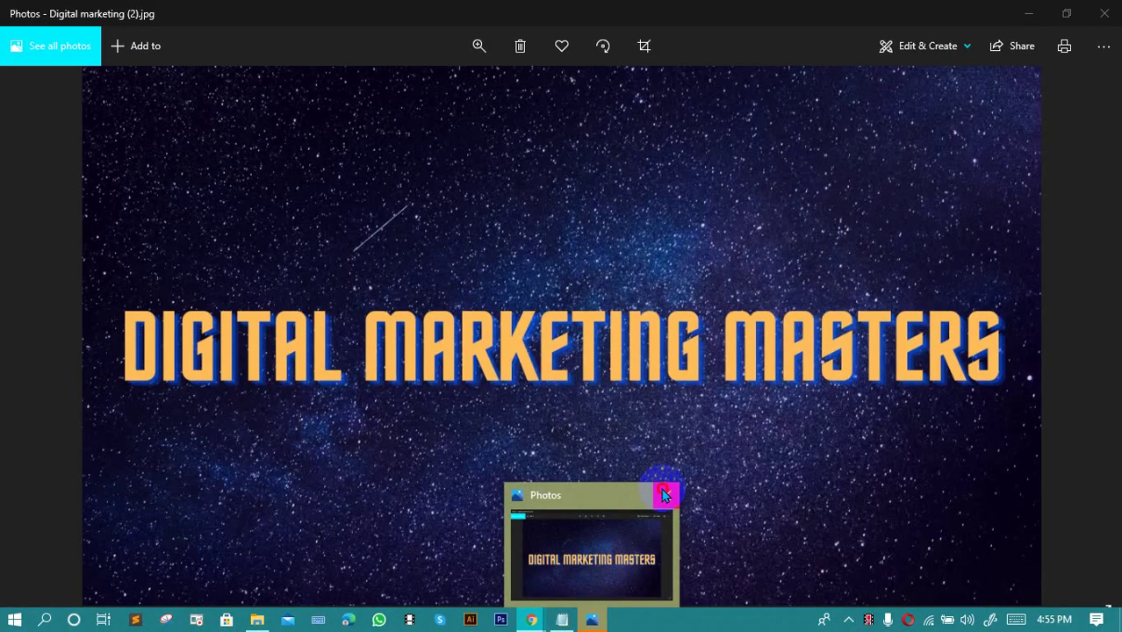
click(664, 496)
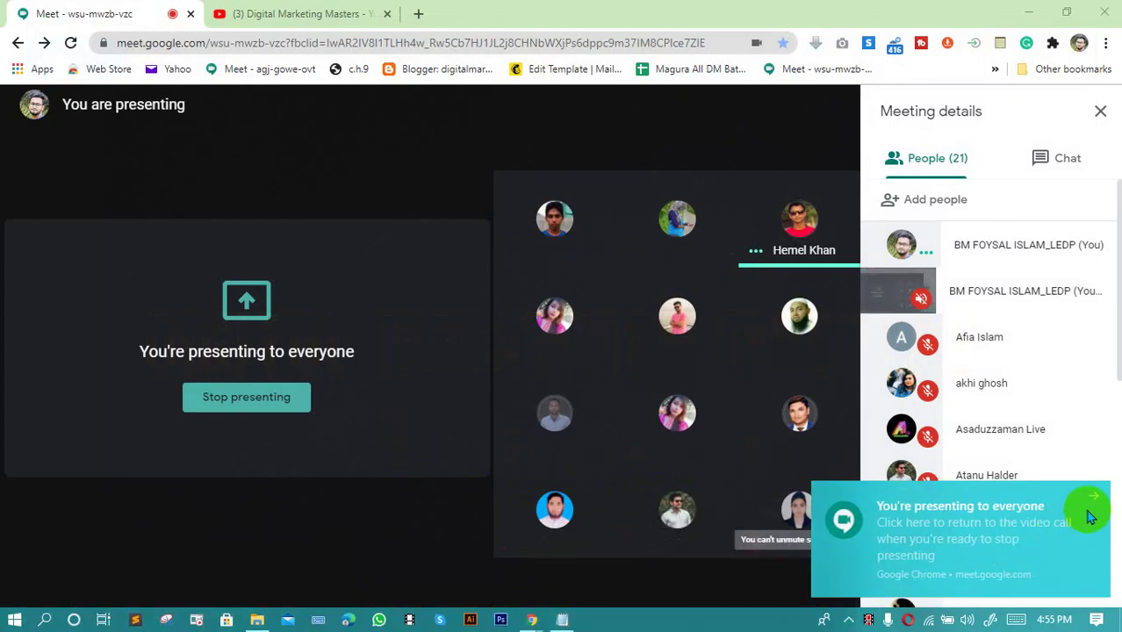
click(1094, 497)
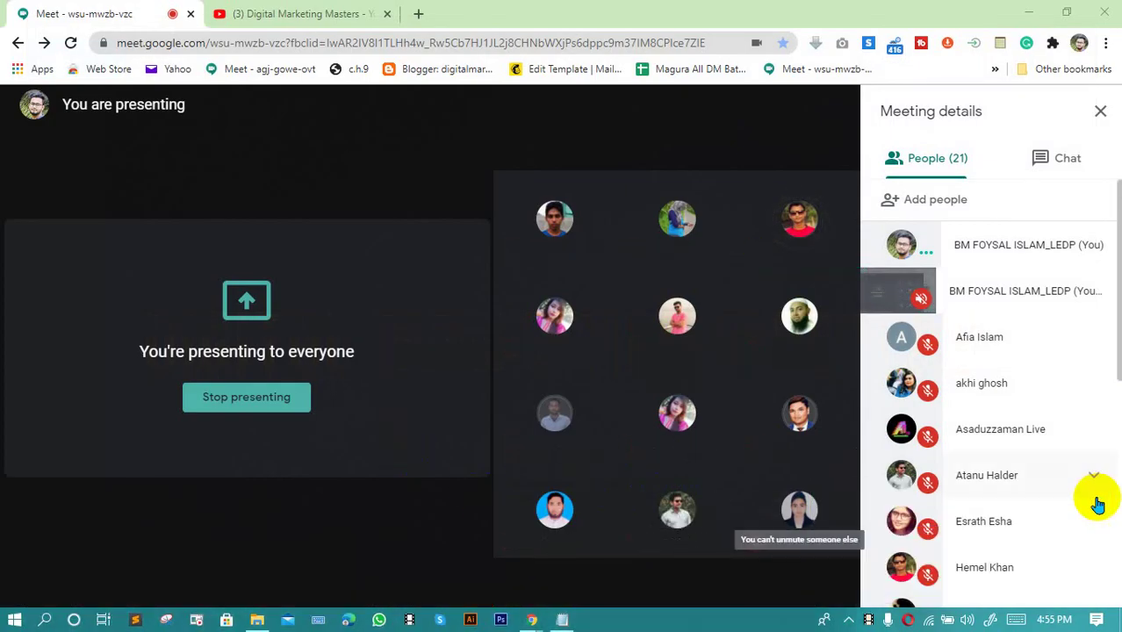
click(217, 402)
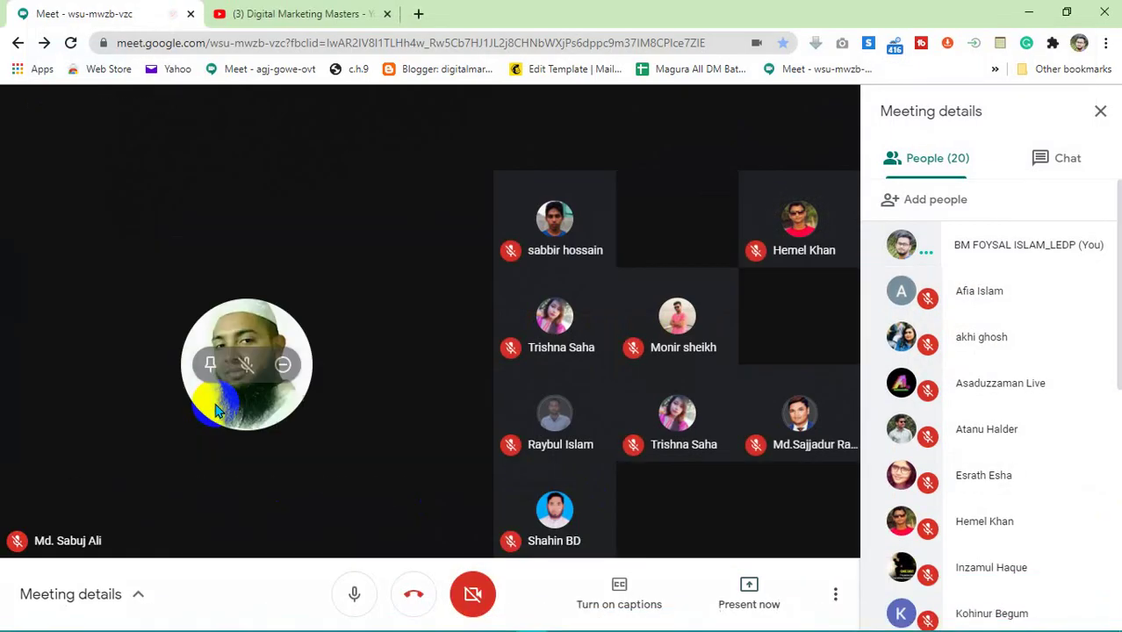